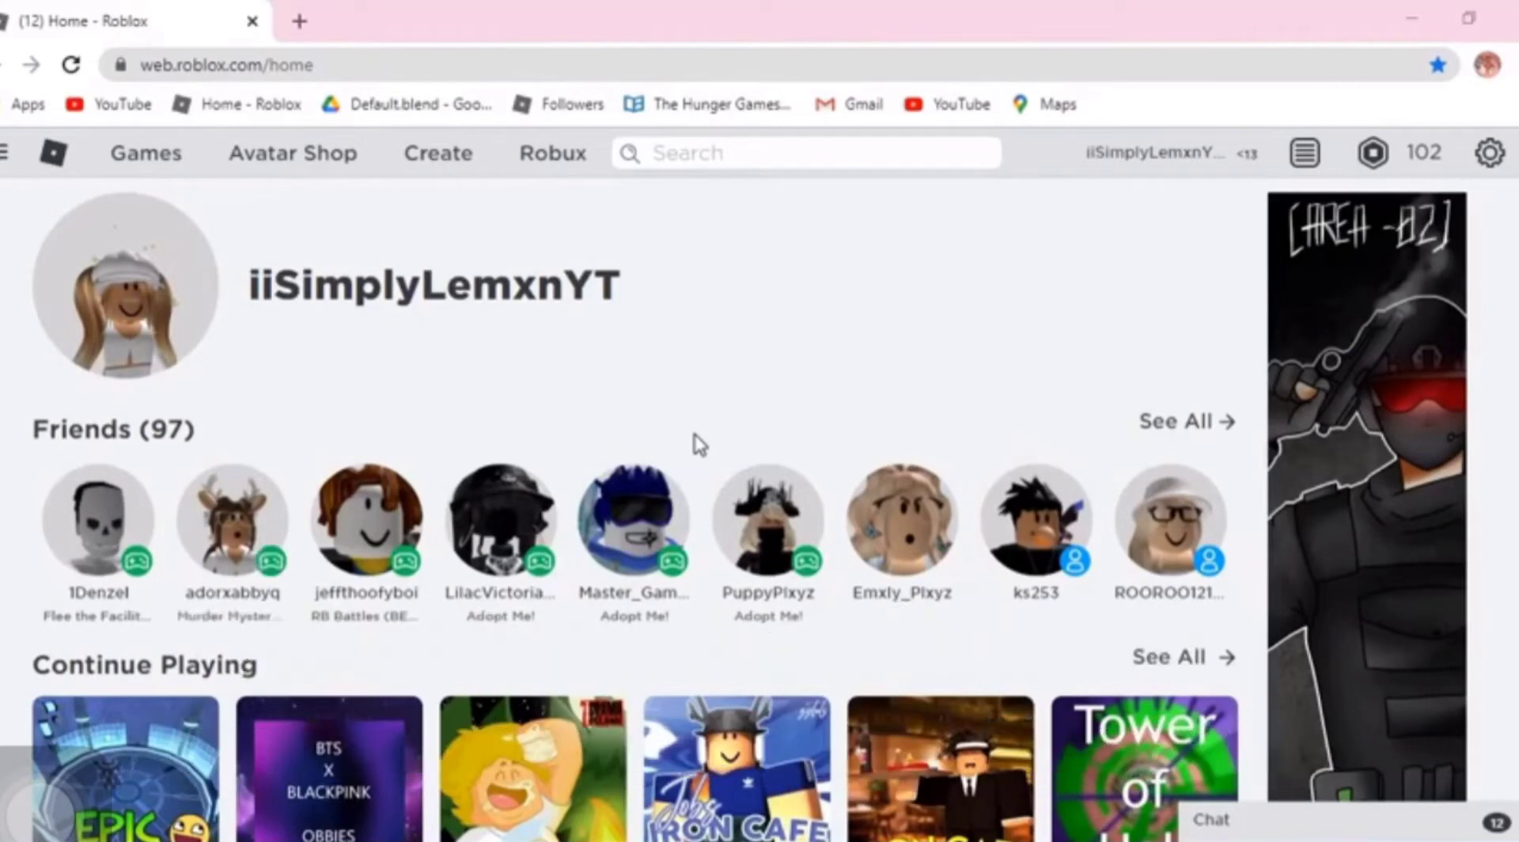
Step: Create a new Roblox game from the Baseplate template
click(437, 157)
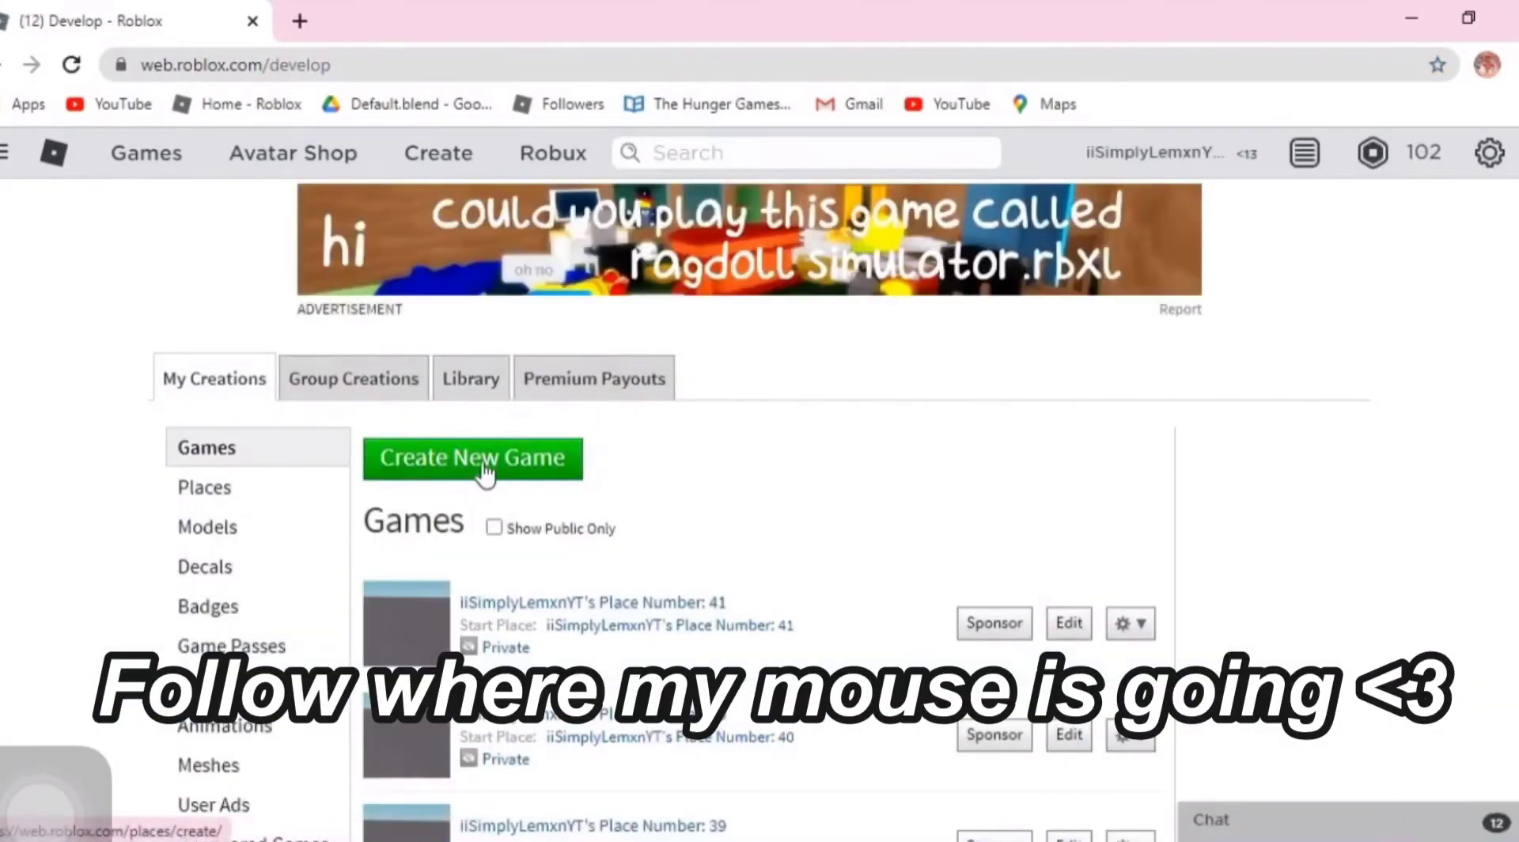
click(441, 479)
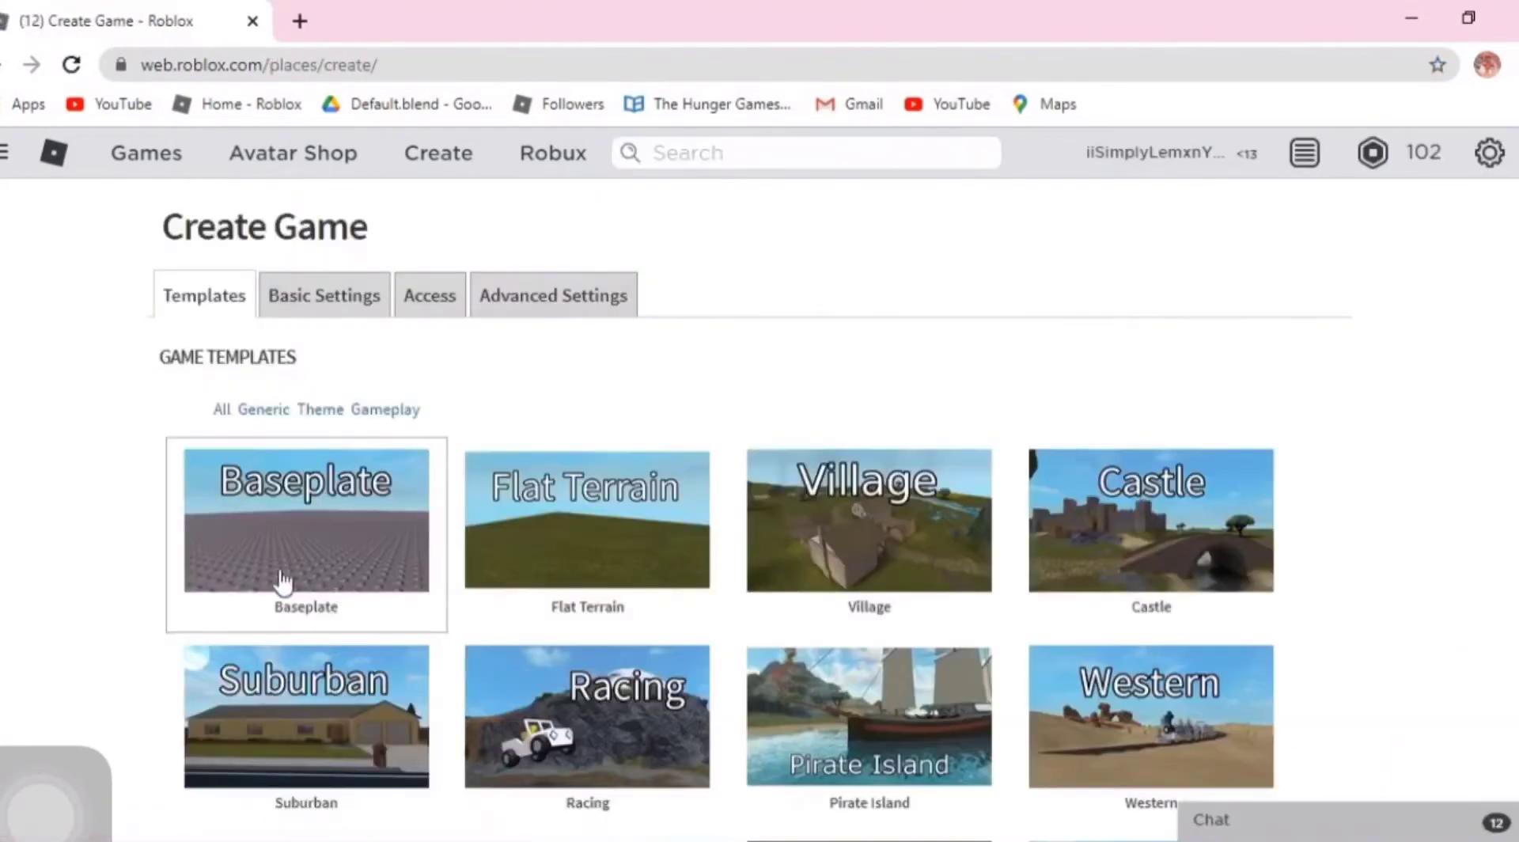
scroll(322, 604, down, 10)
click(285, 566)
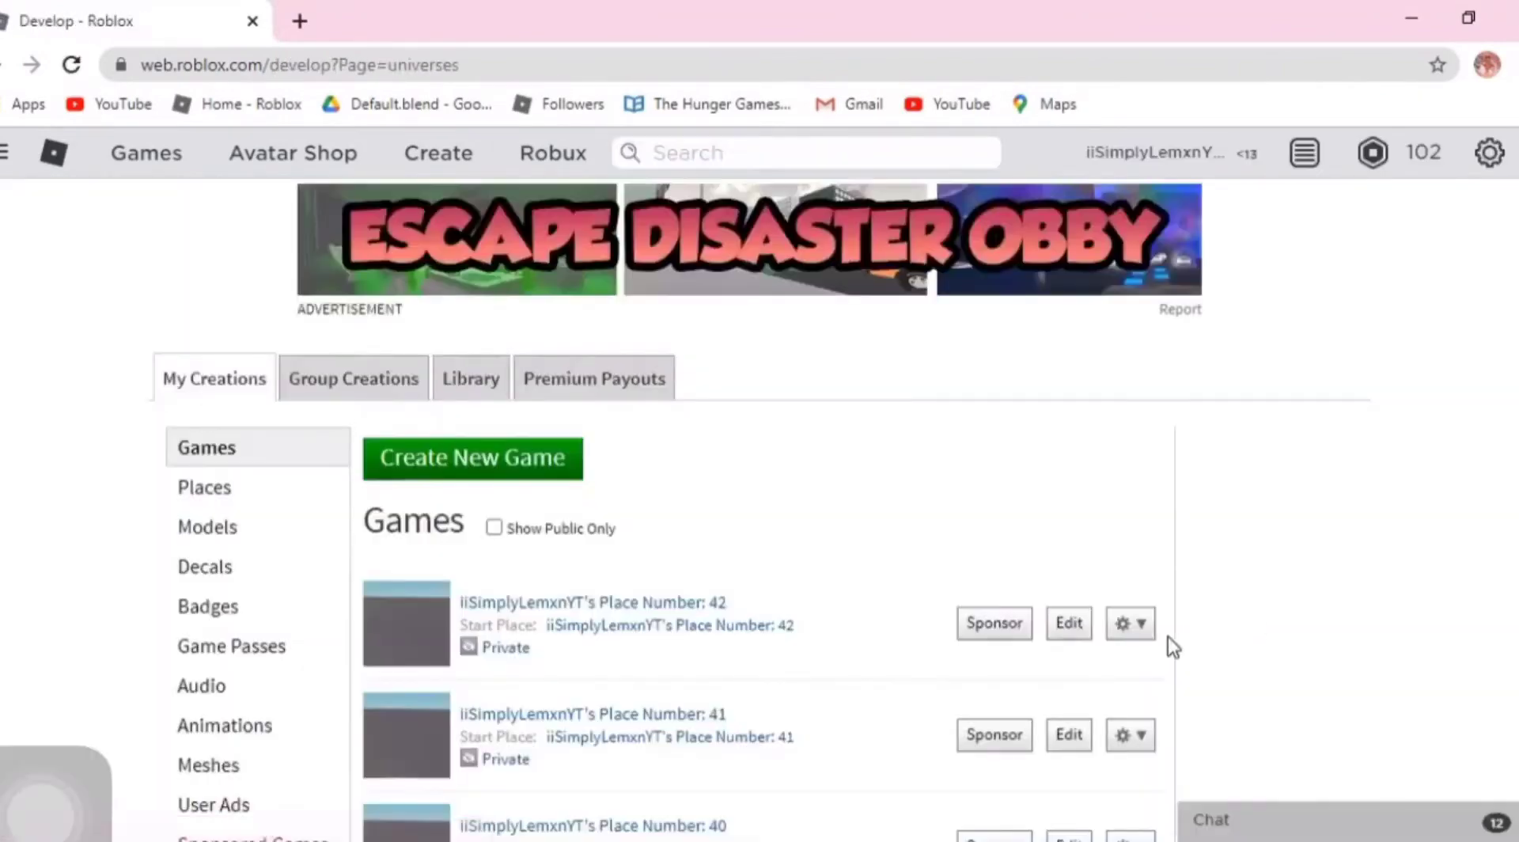
Step: Open the new place for editing in Roblox Studio, always allowing the site to launch it
click(1068, 624)
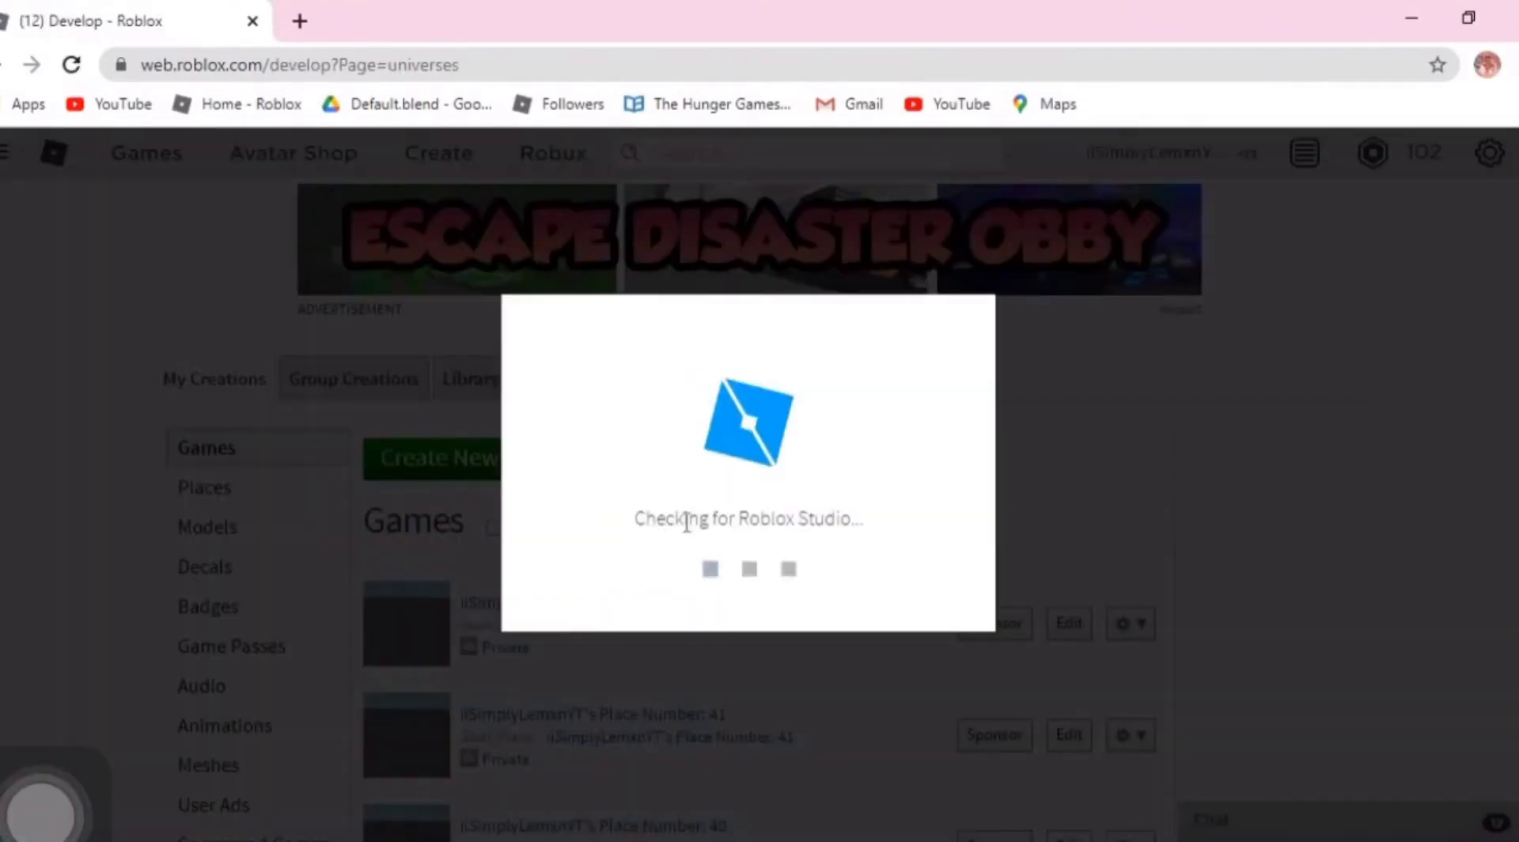
click(490, 202)
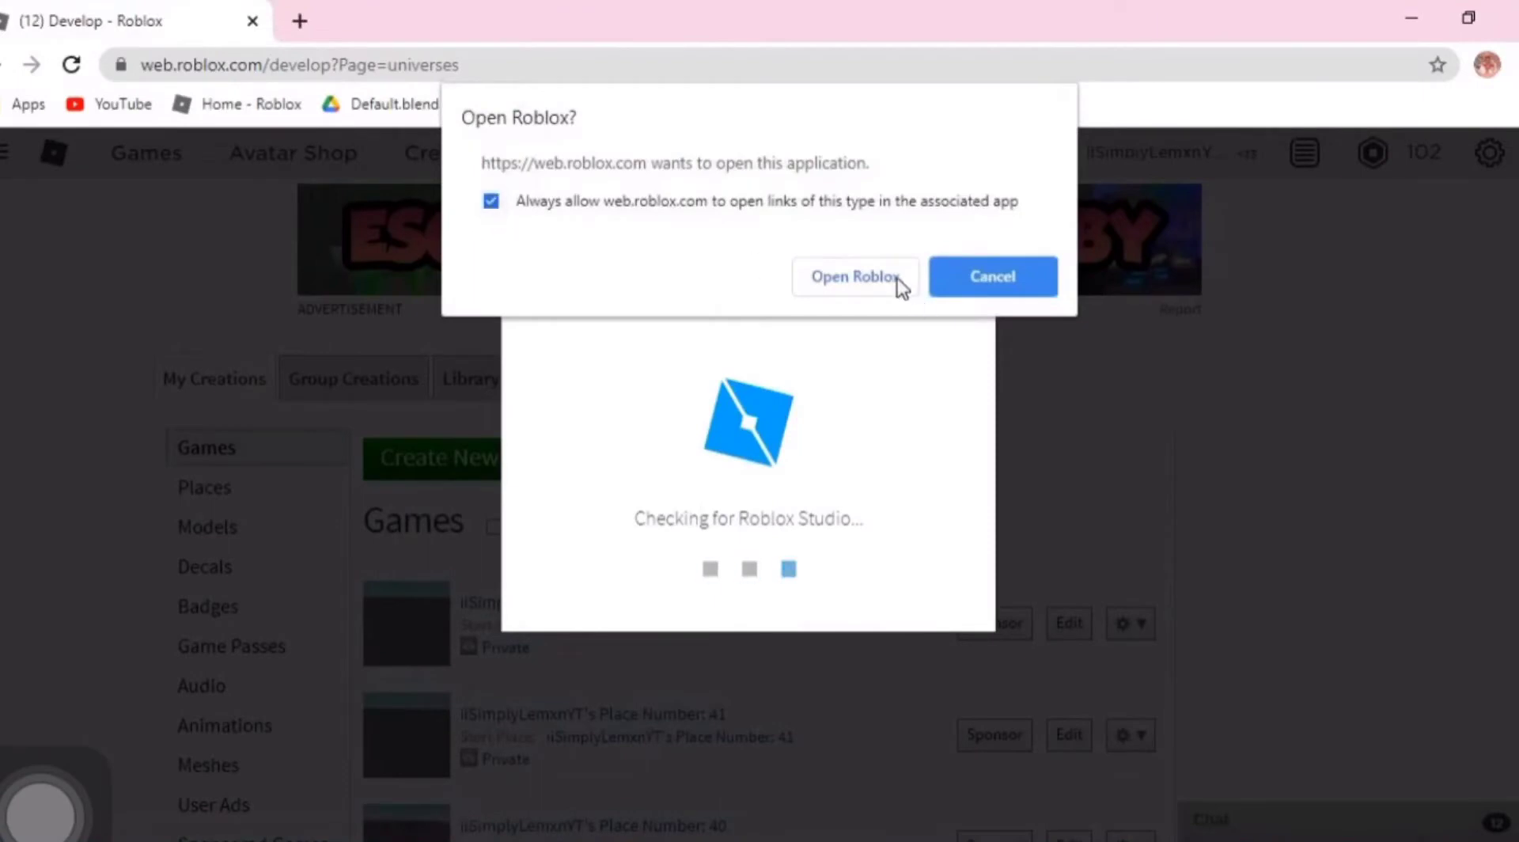
click(896, 281)
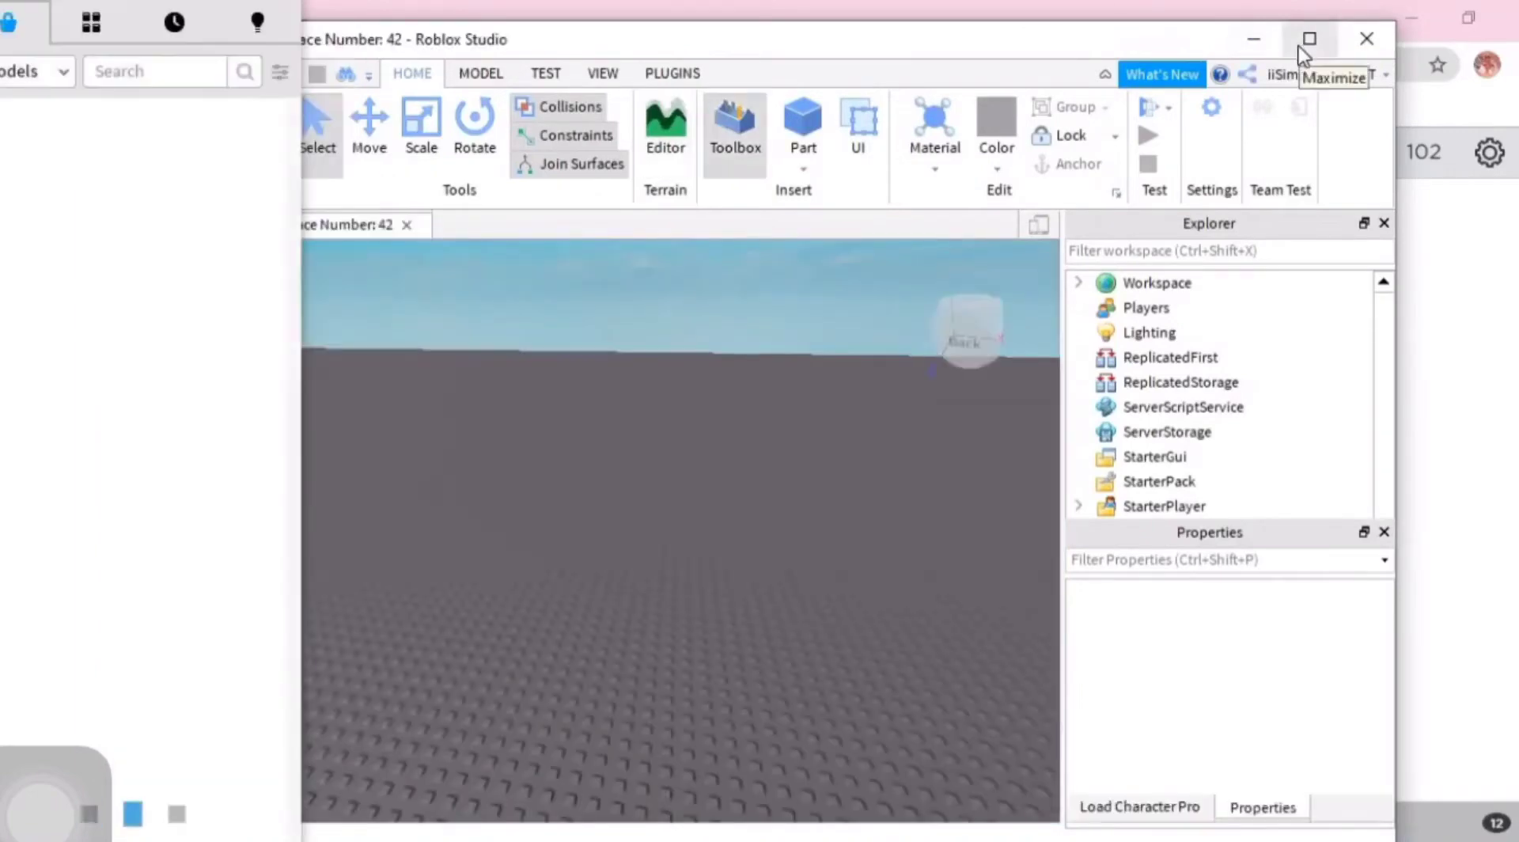
Step: Maximize the Roblox Studio window to fill the screen
click(1308, 39)
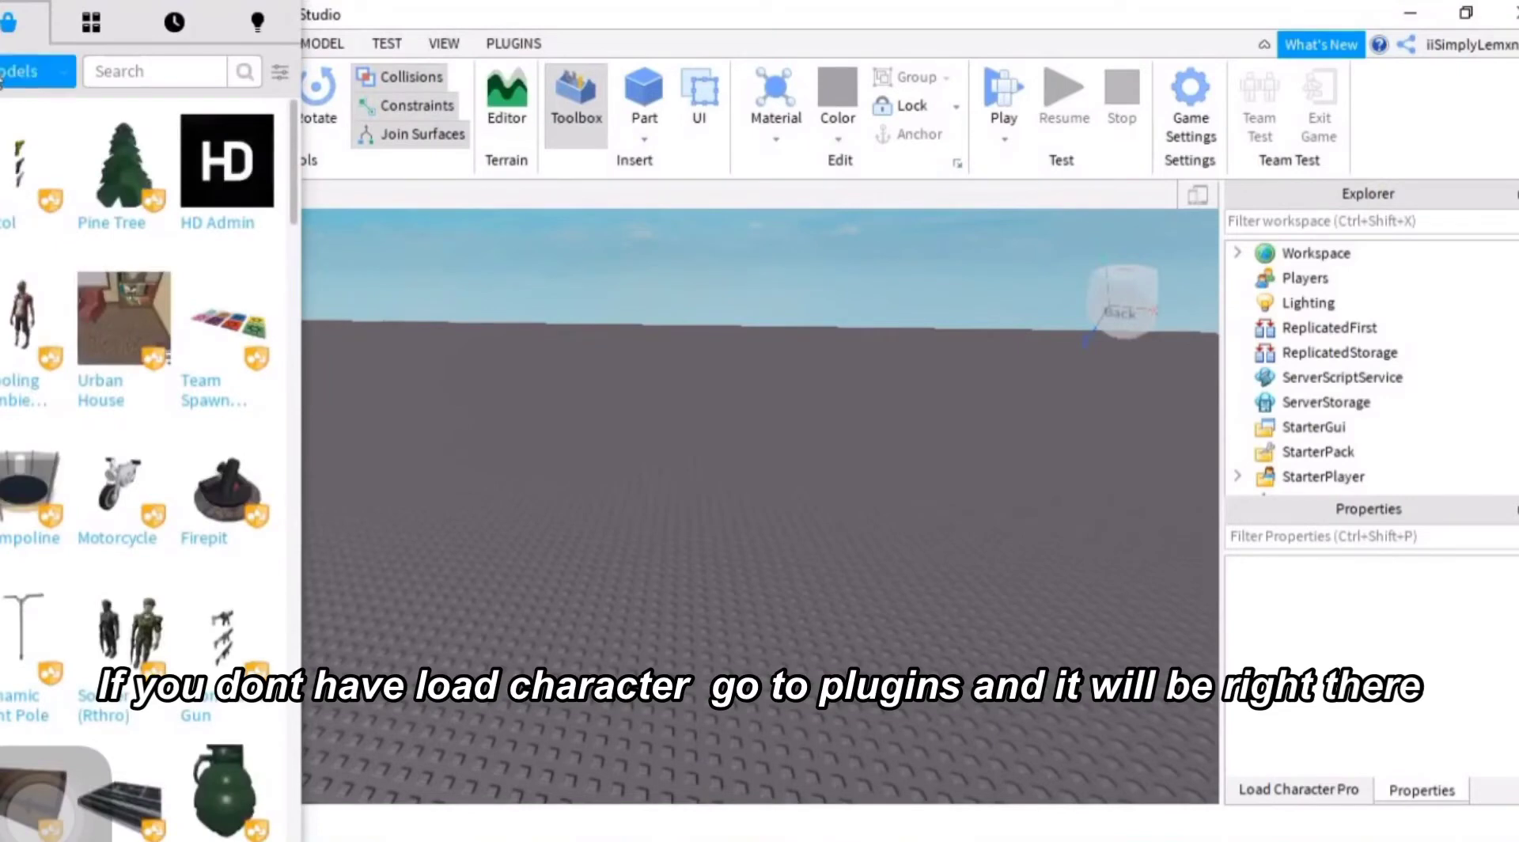
Step: Search the Toolbox's Plugins category for 'load character'
click(18, 73)
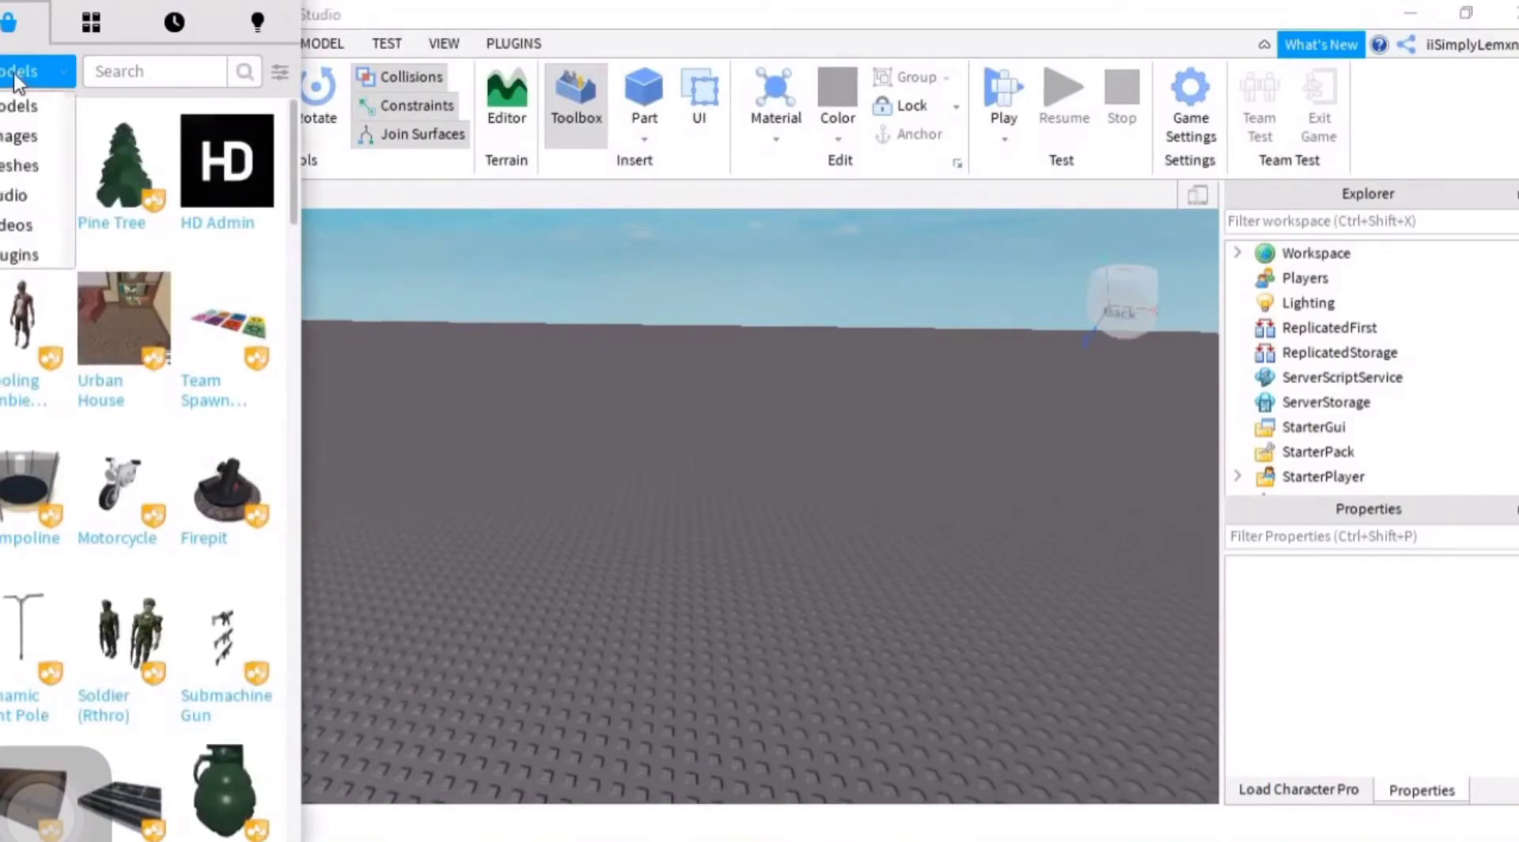
click(8, 258)
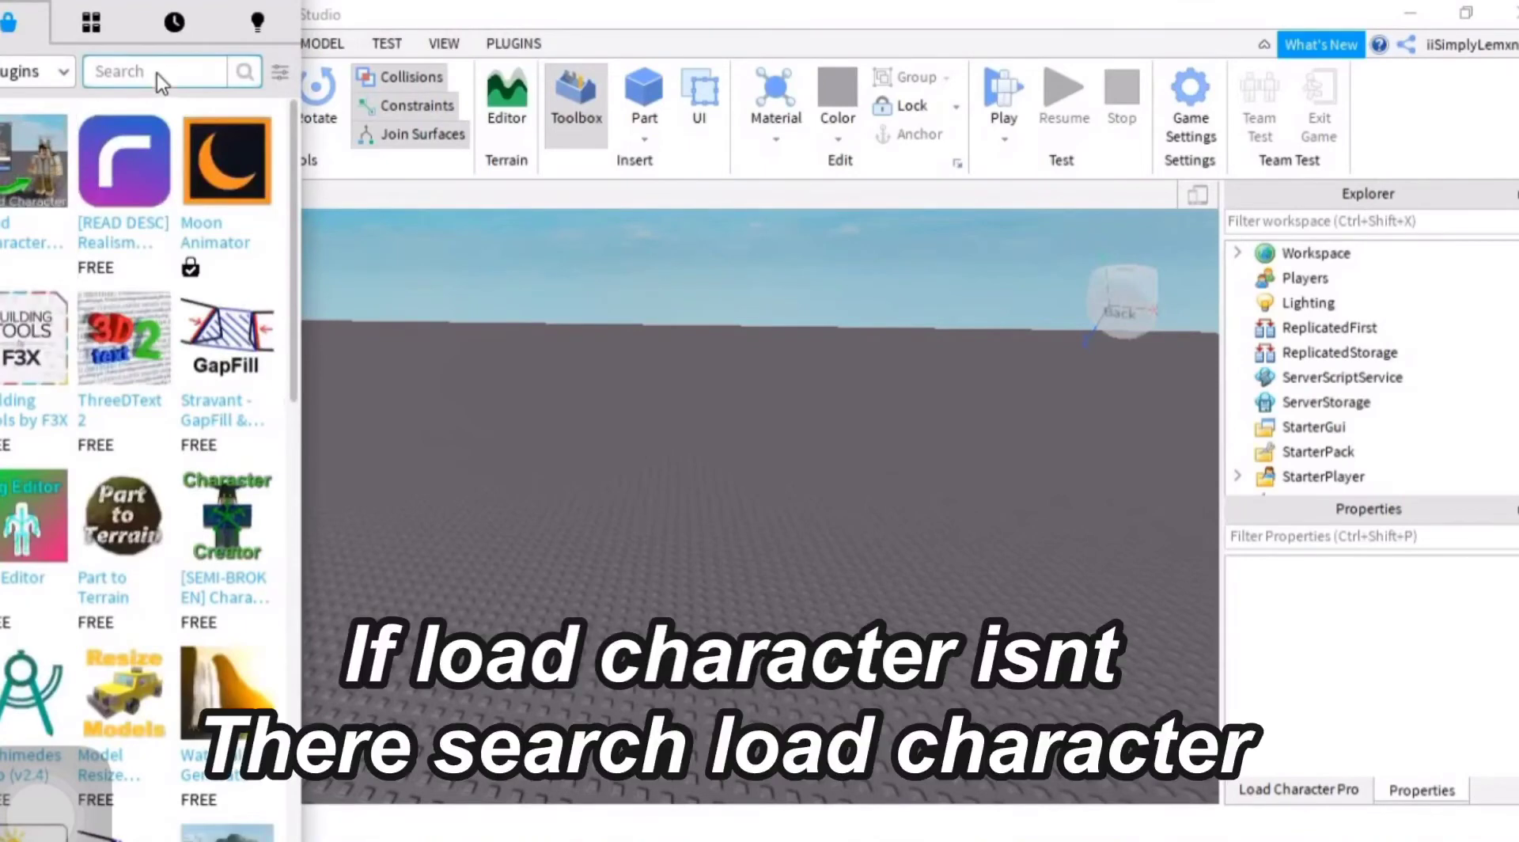
text(lo)
text(aracte)
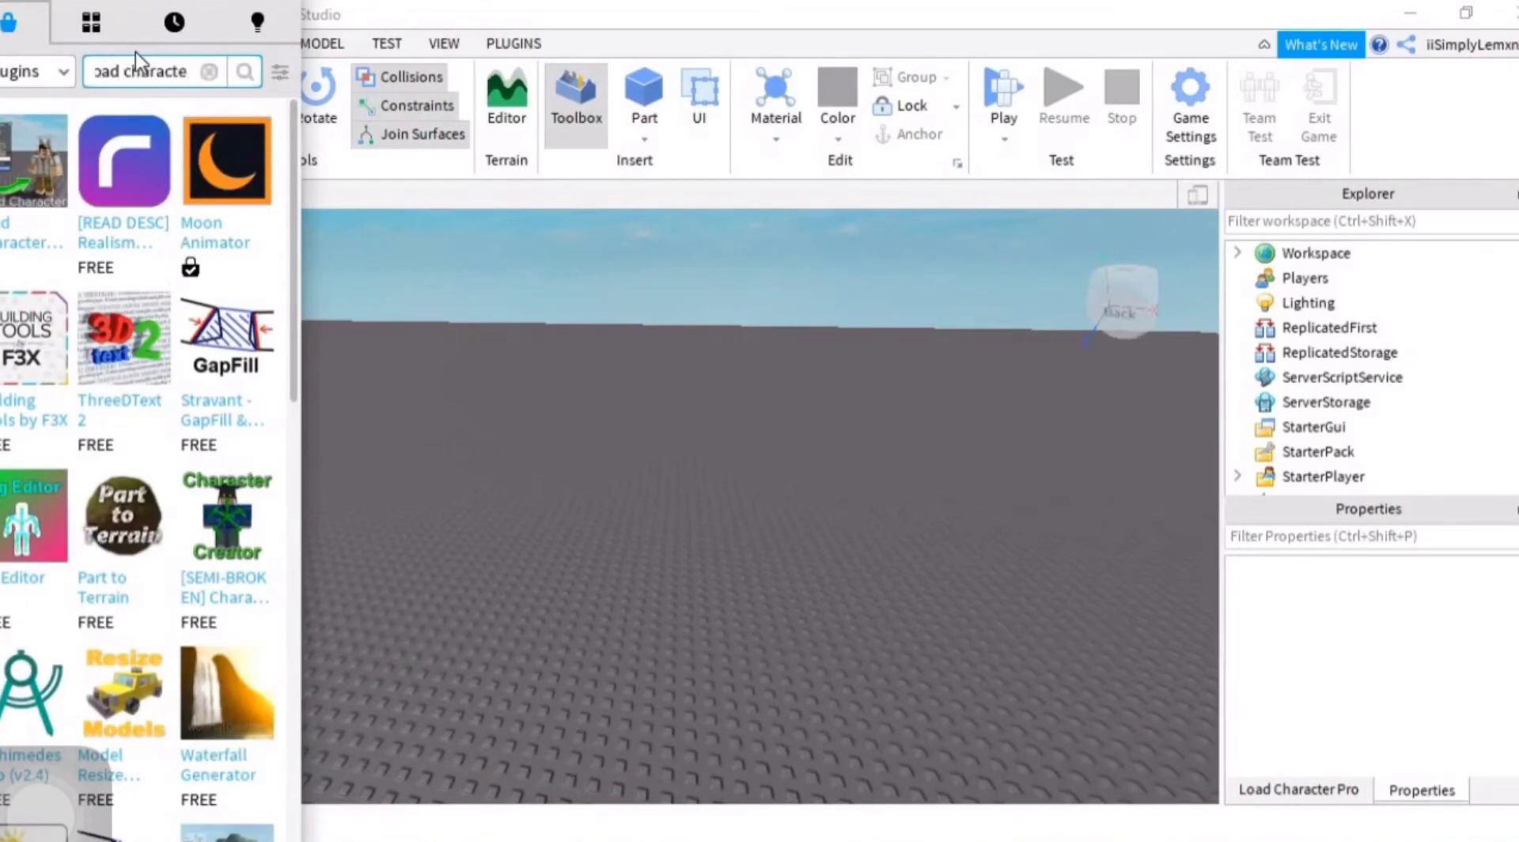
text(r)
key(Return)
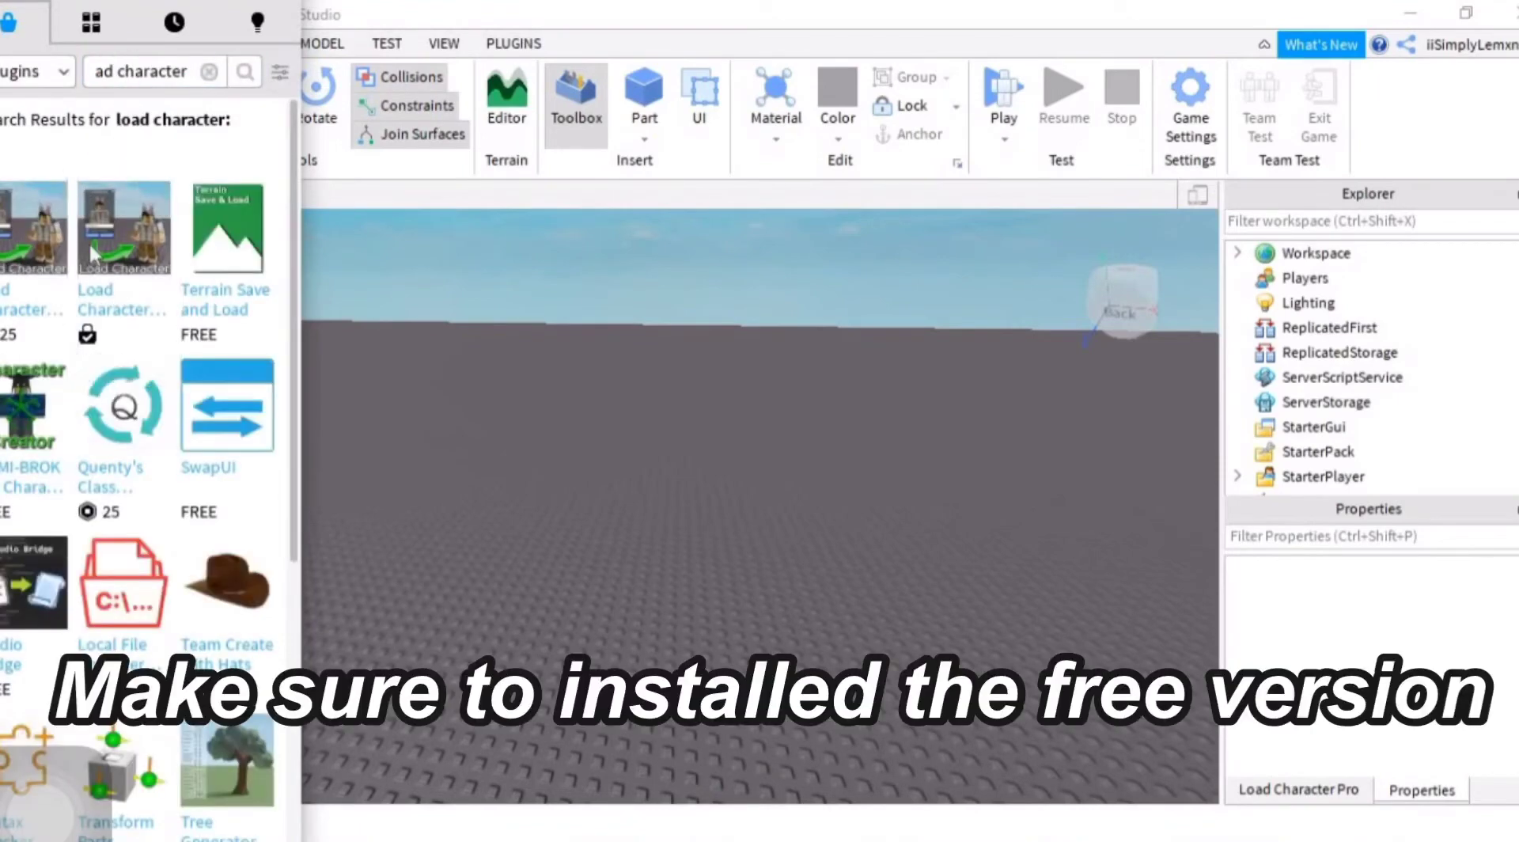
Step: Open the Load Character Pro panel from the installed plugins
click(114, 296)
click(261, 20)
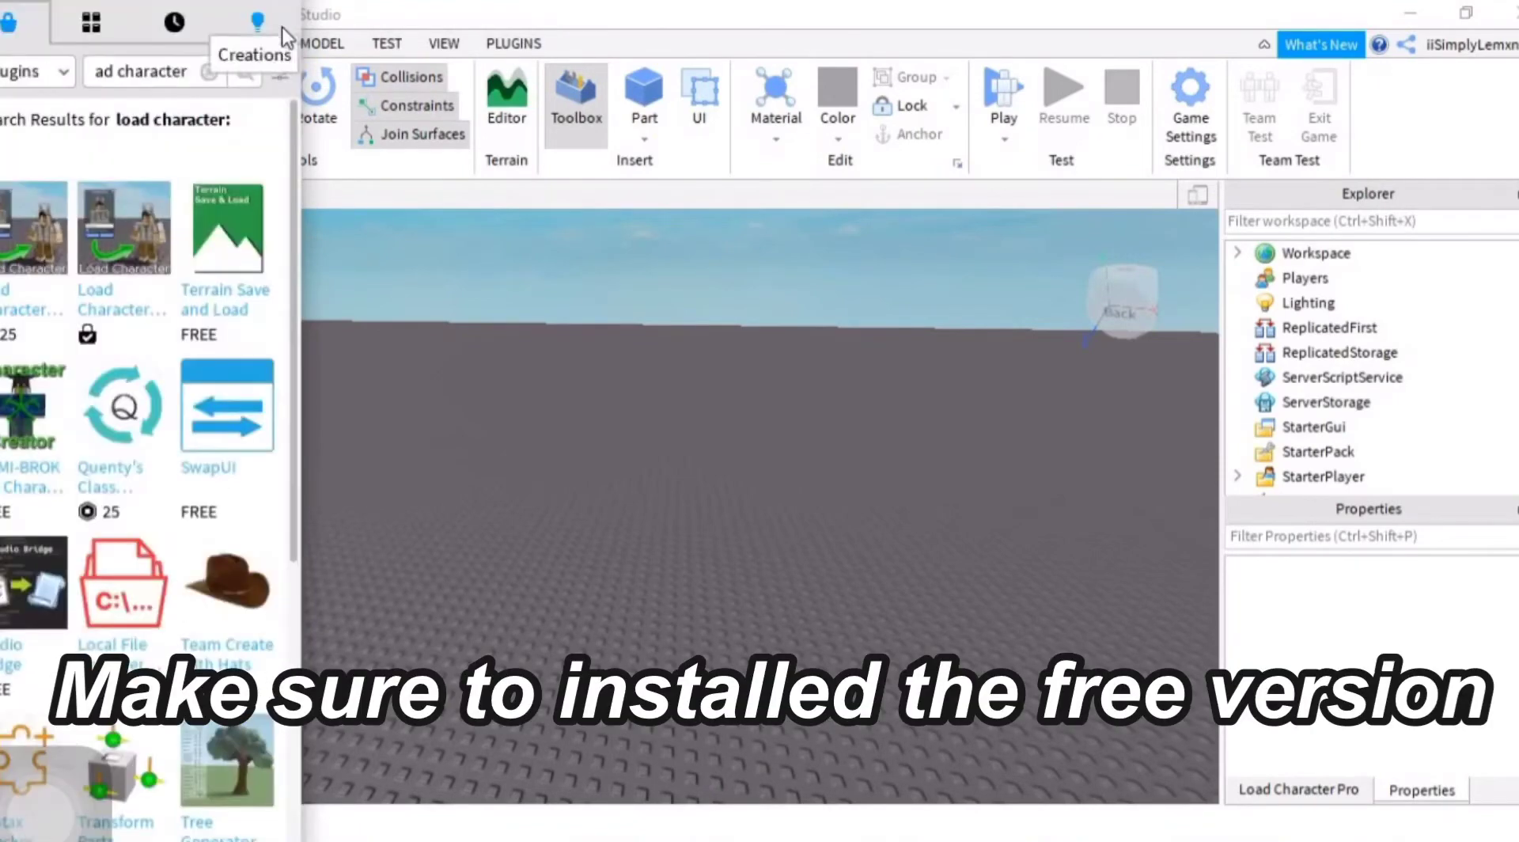
click(512, 46)
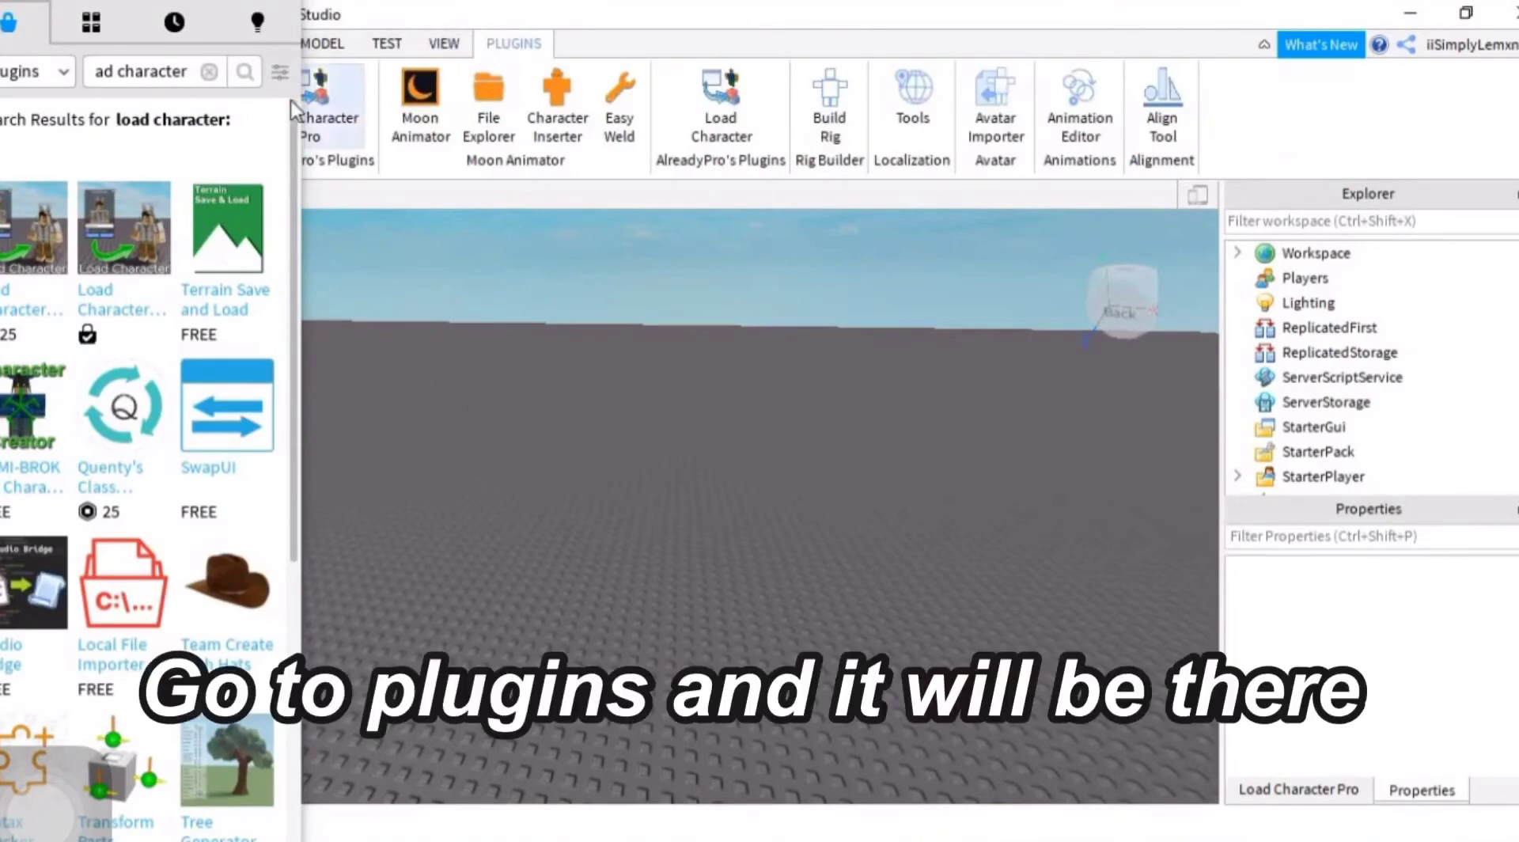
click(346, 126)
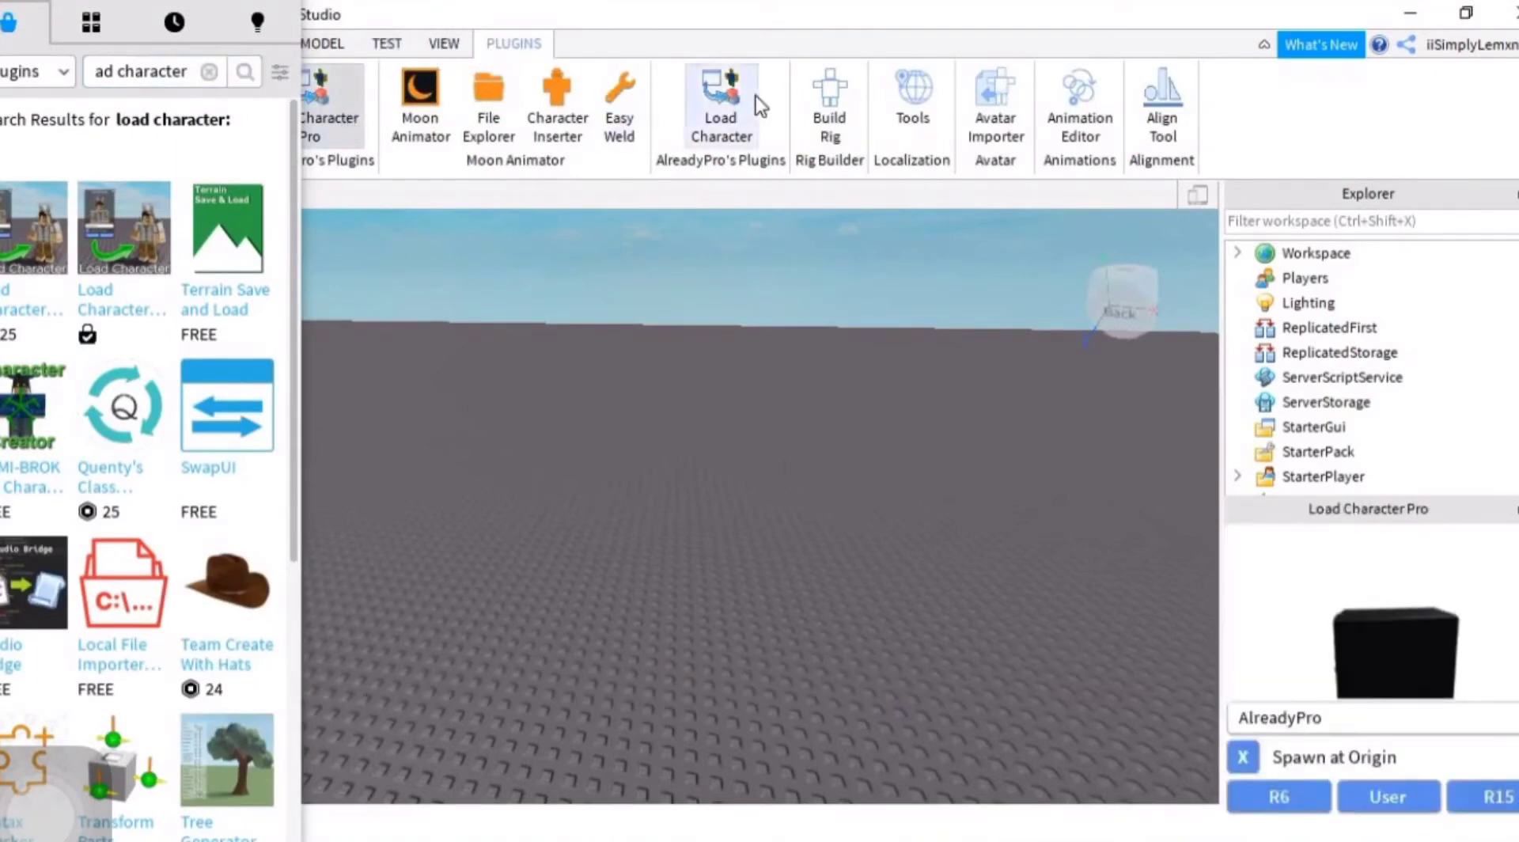
Step: Replace AlreadyPro with your Roblox username to spawn your avatar, then expand it in Explorer
click(720, 103)
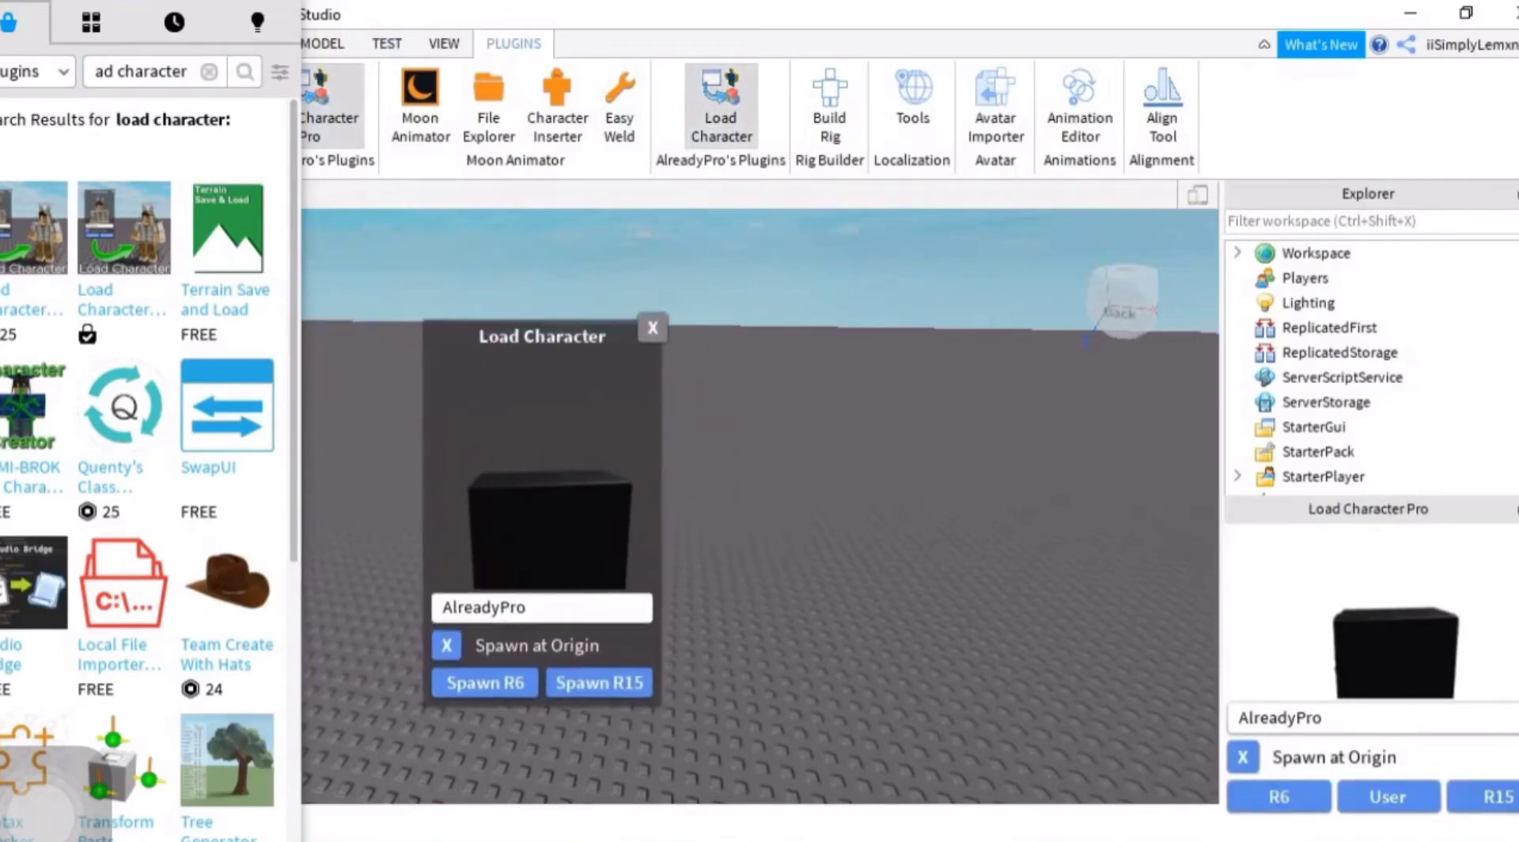
click(652, 327)
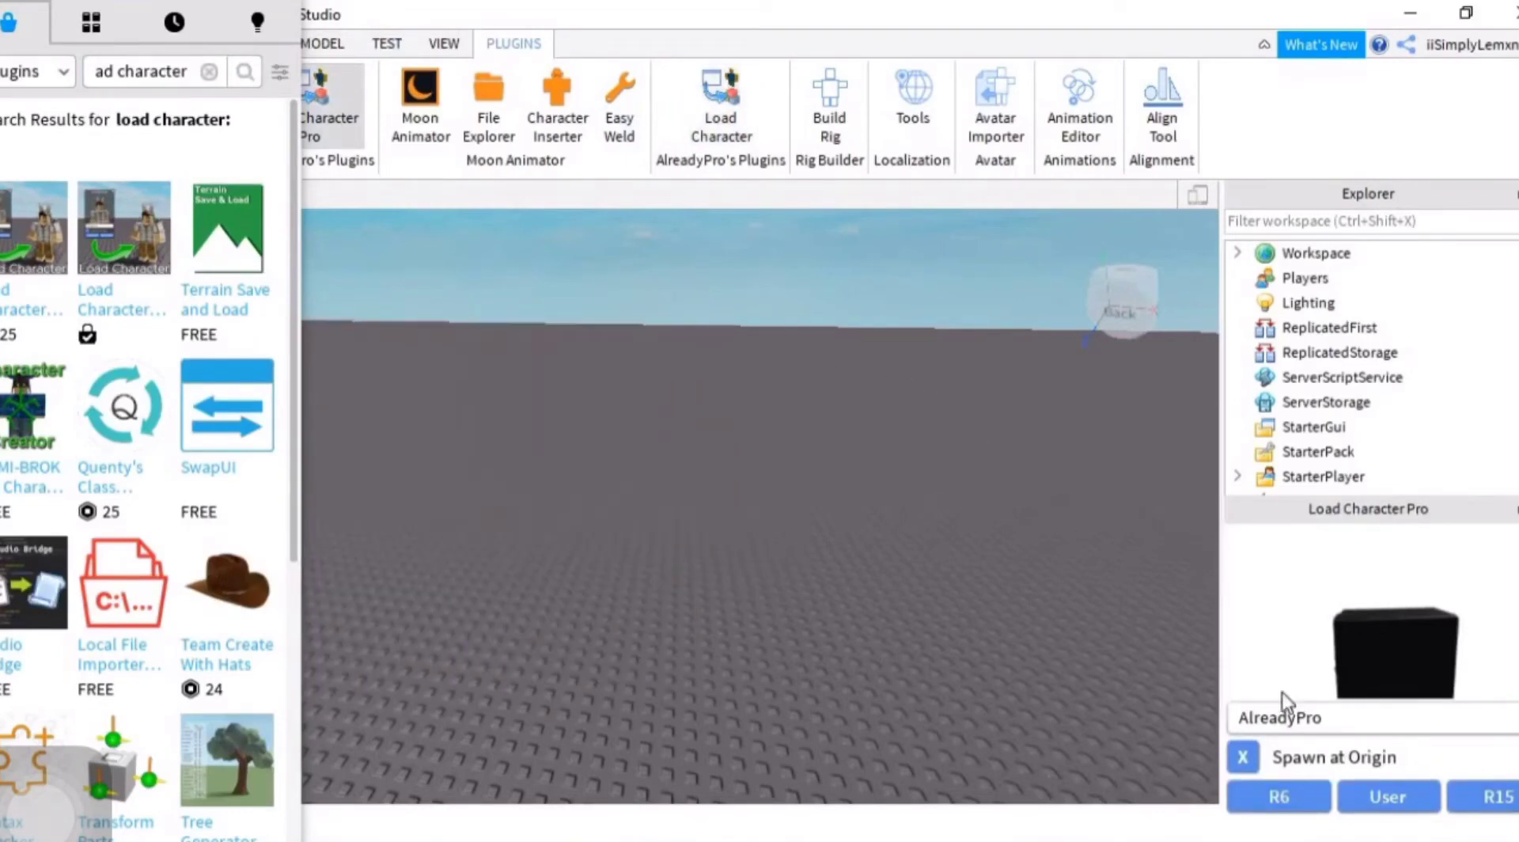
double_click(1359, 718)
key(BackSpace)
text(implyL)
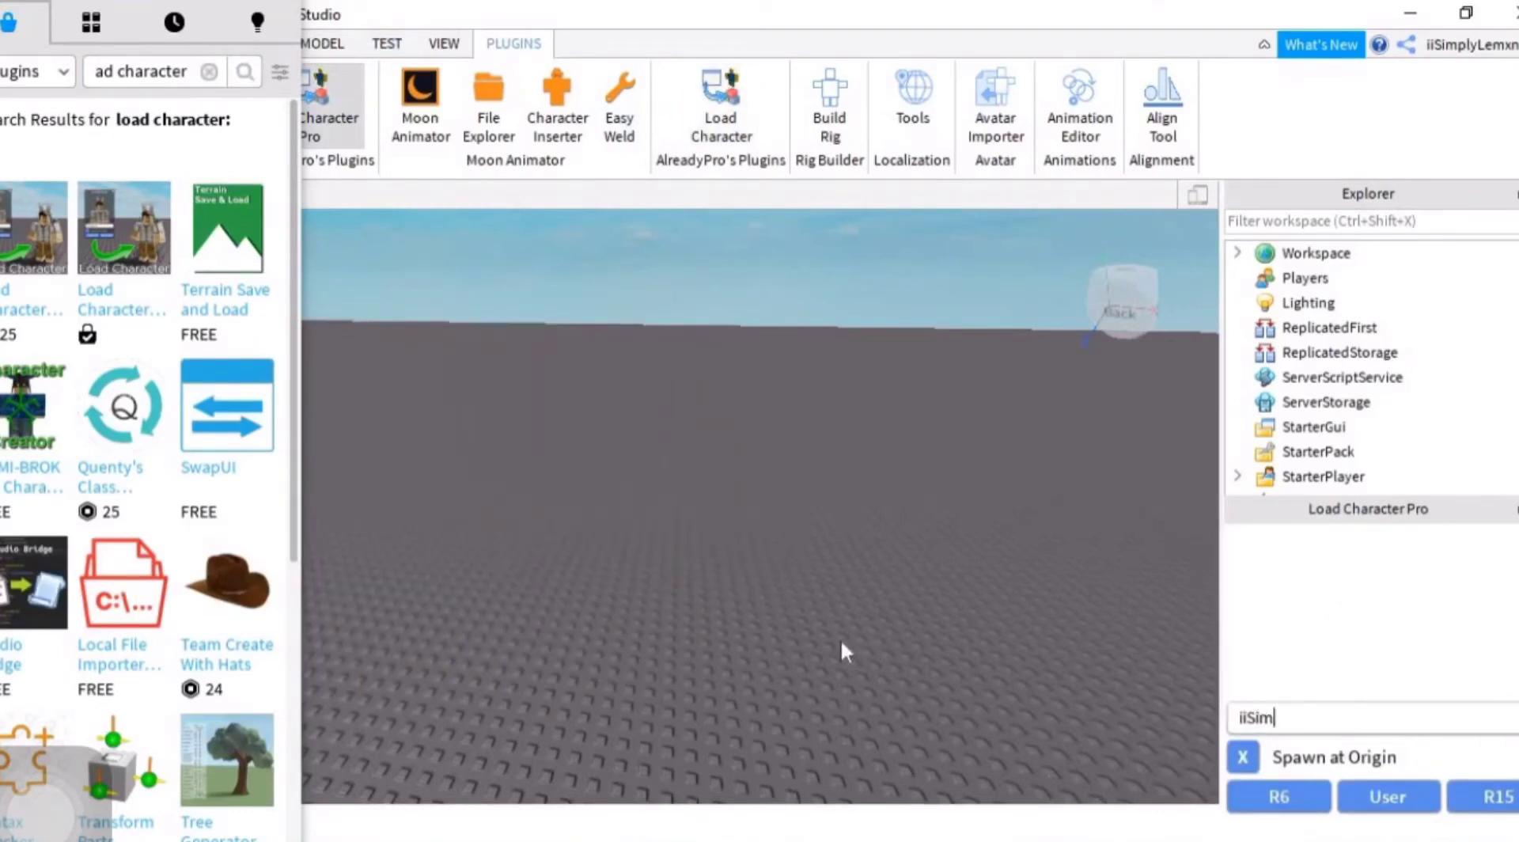
text(emxnYT)
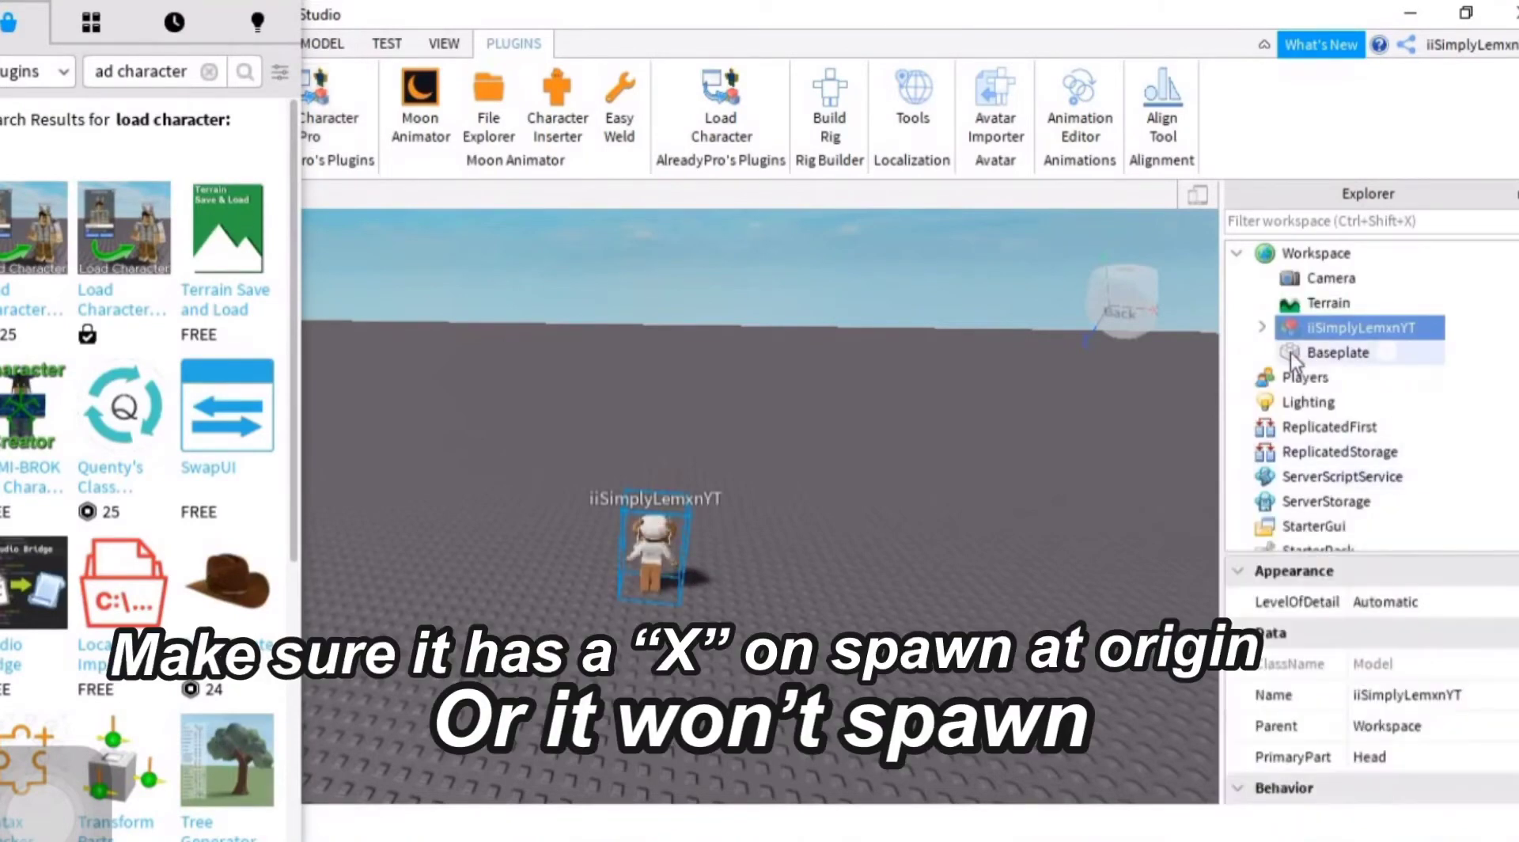
click(1262, 327)
click(1094, 531)
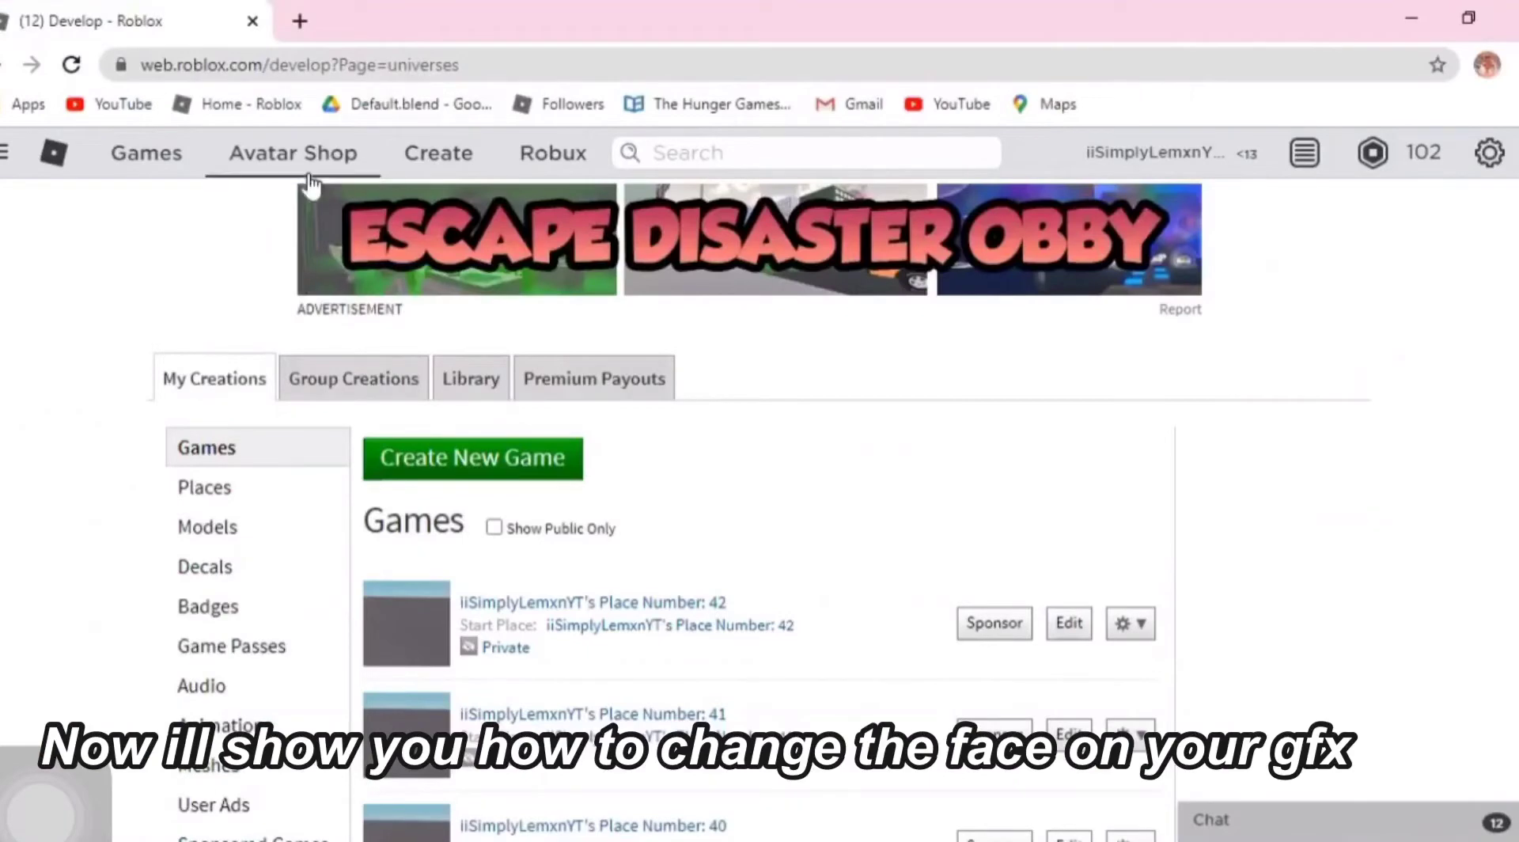
Step: Search the Avatar Shop for 'super super happy face' and open the item page
click(309, 179)
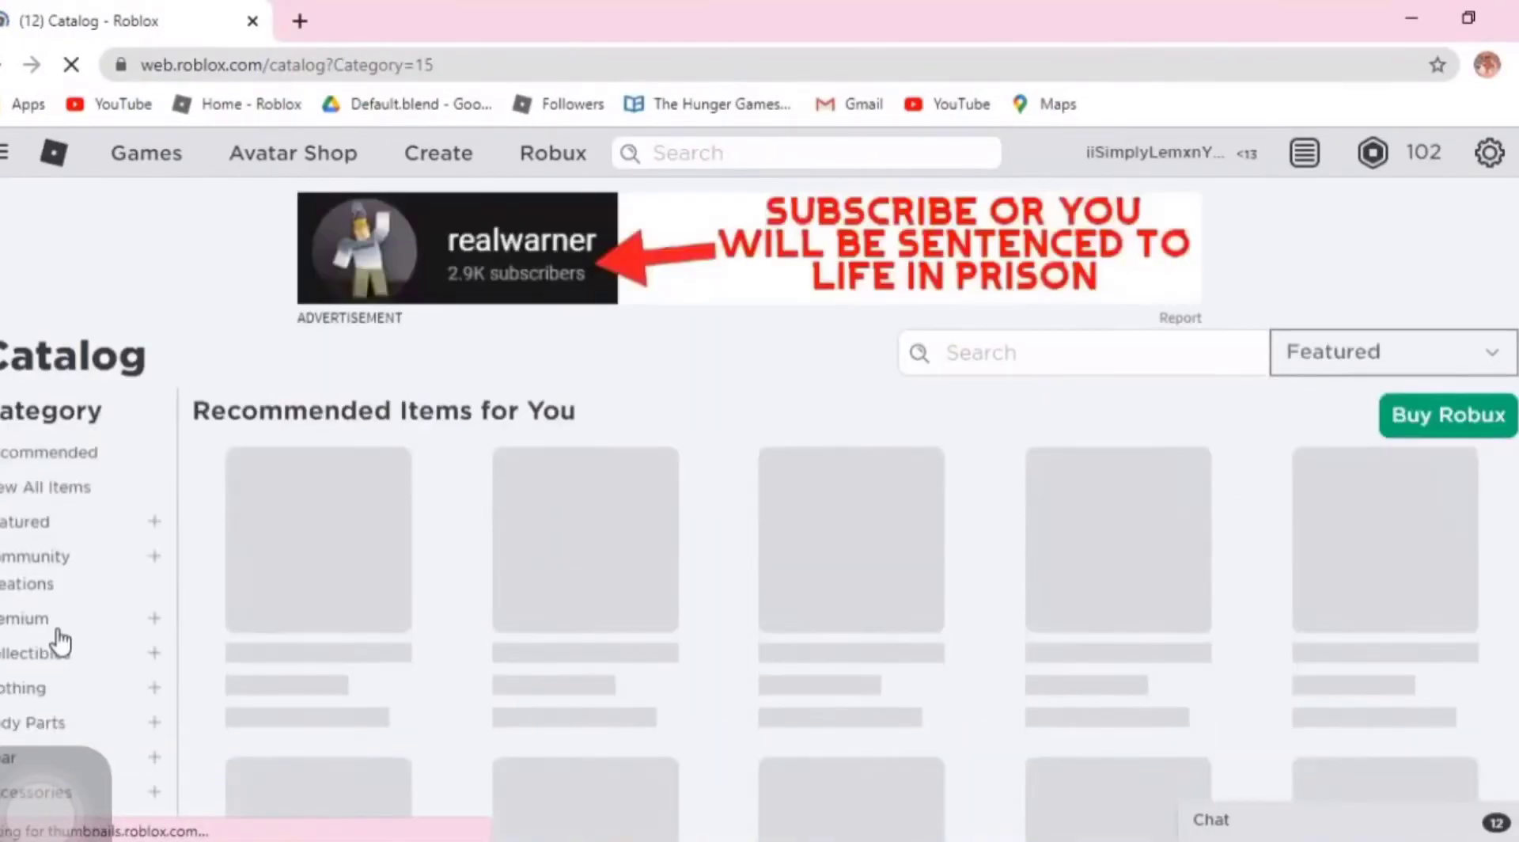
scroll(31, 554, down, 3)
scroll(854, 324, up, 3)
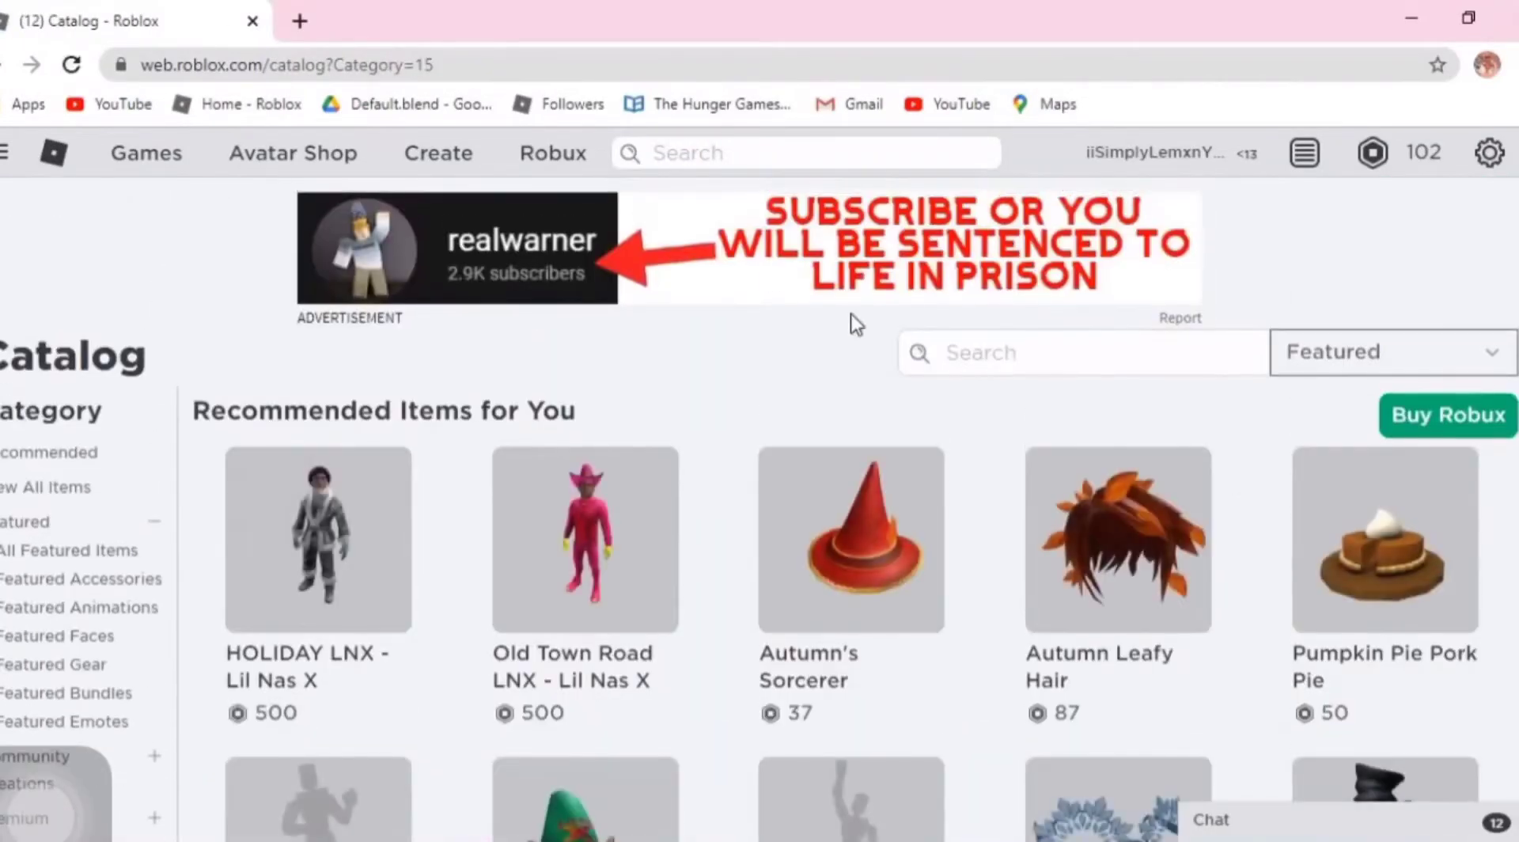
click(1146, 356)
text(super su)
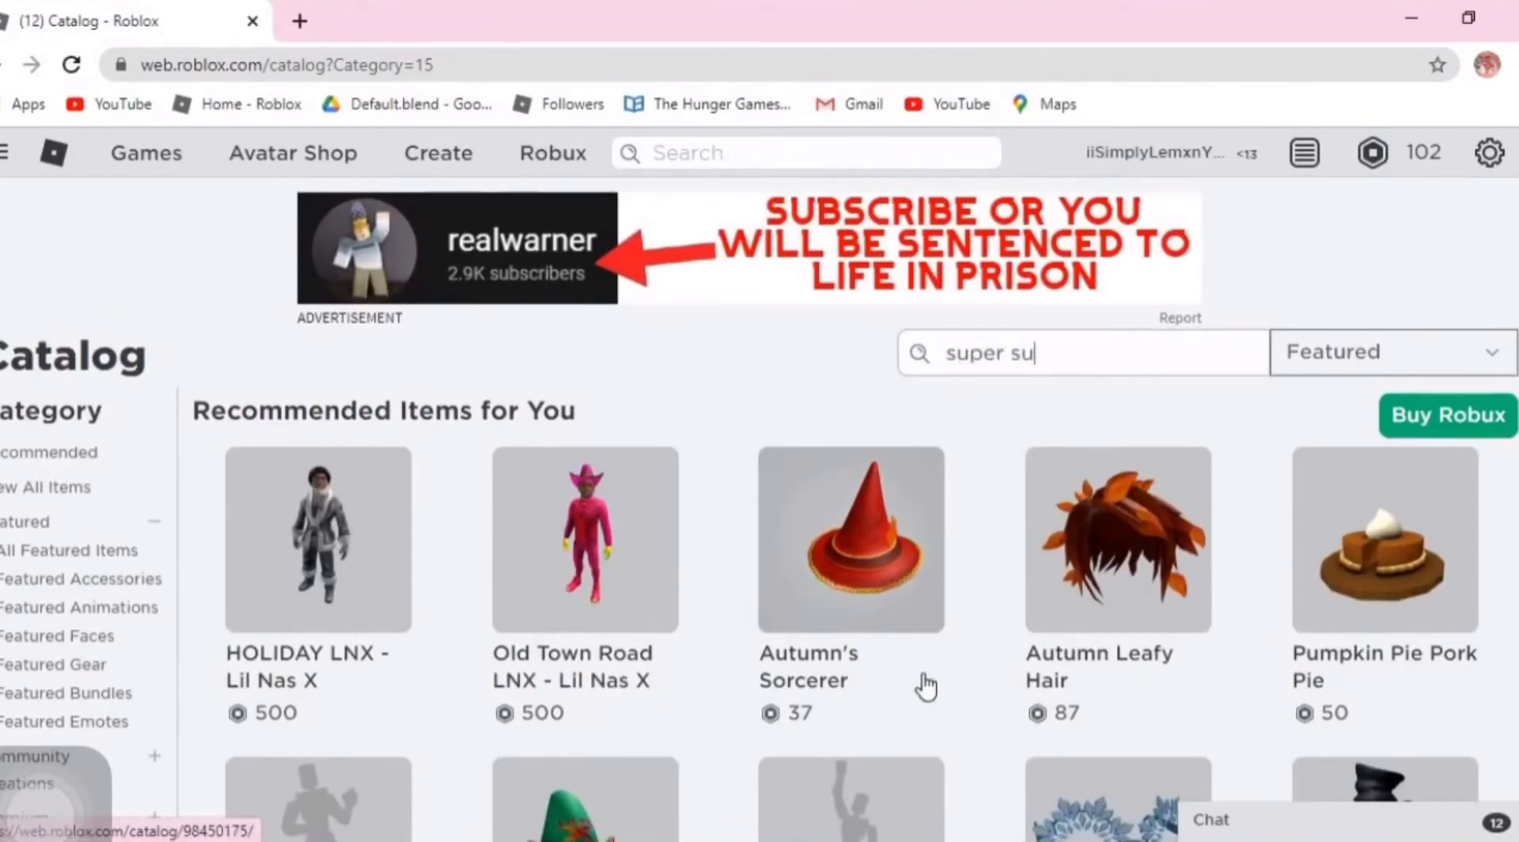
text(ace)
key(Return)
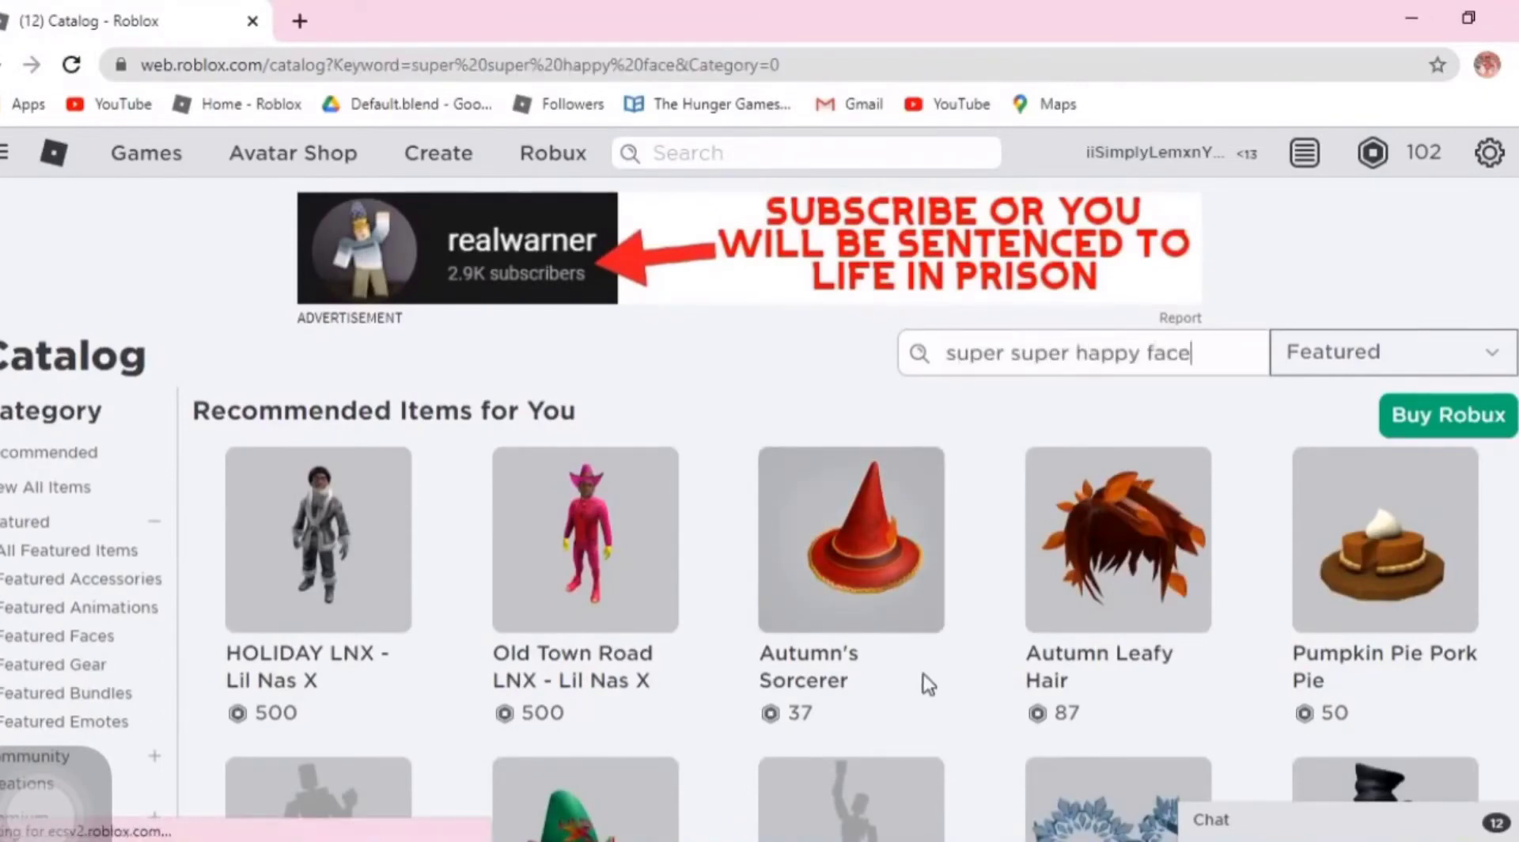
click(294, 618)
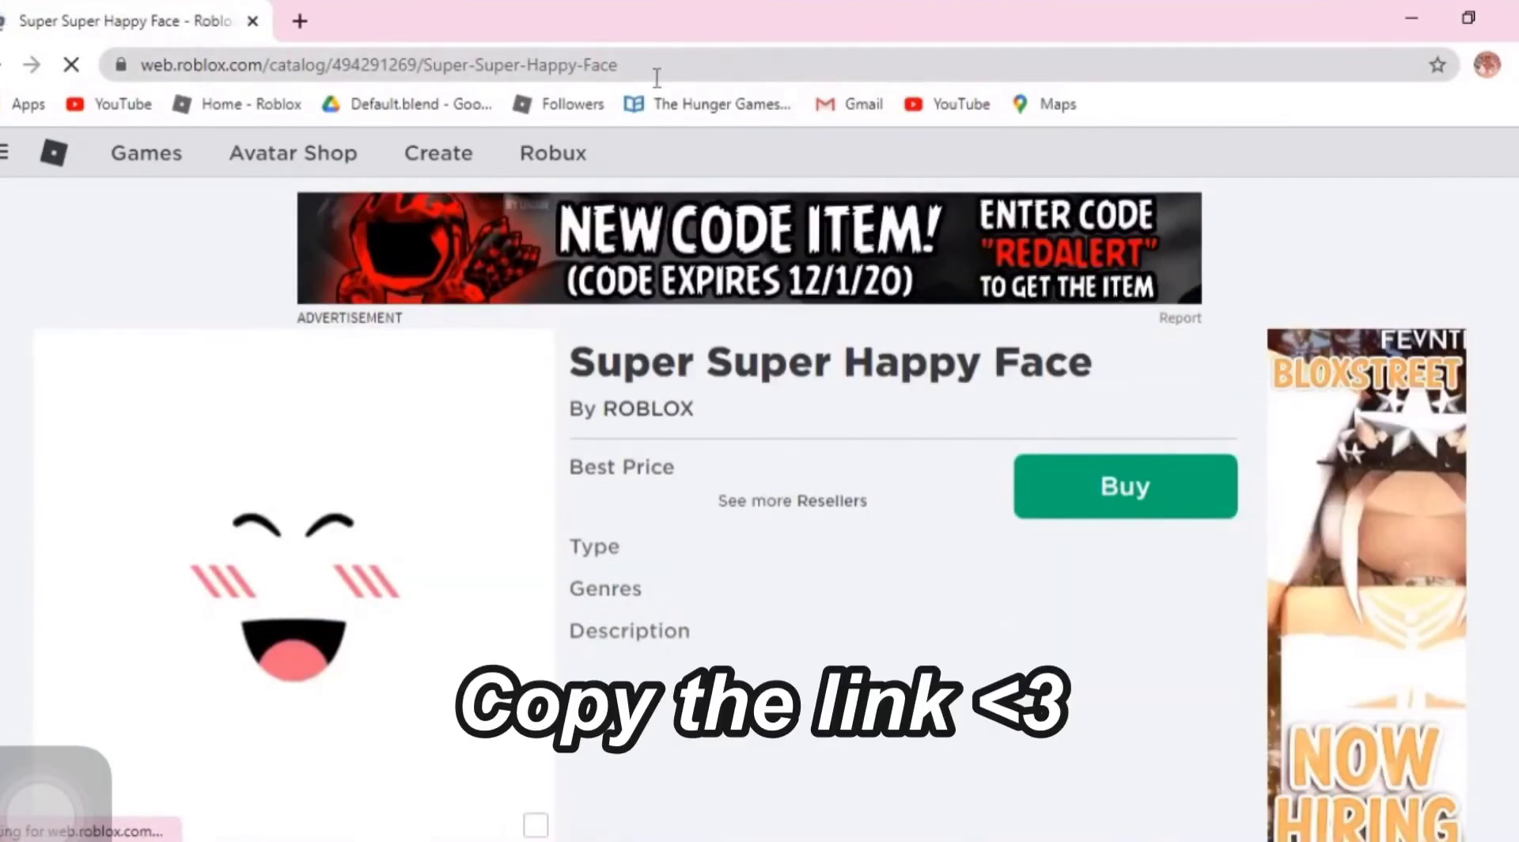
Step: Copy the Super Super Happy Face page's URL from the address bar
click(657, 71)
right_click(311, 68)
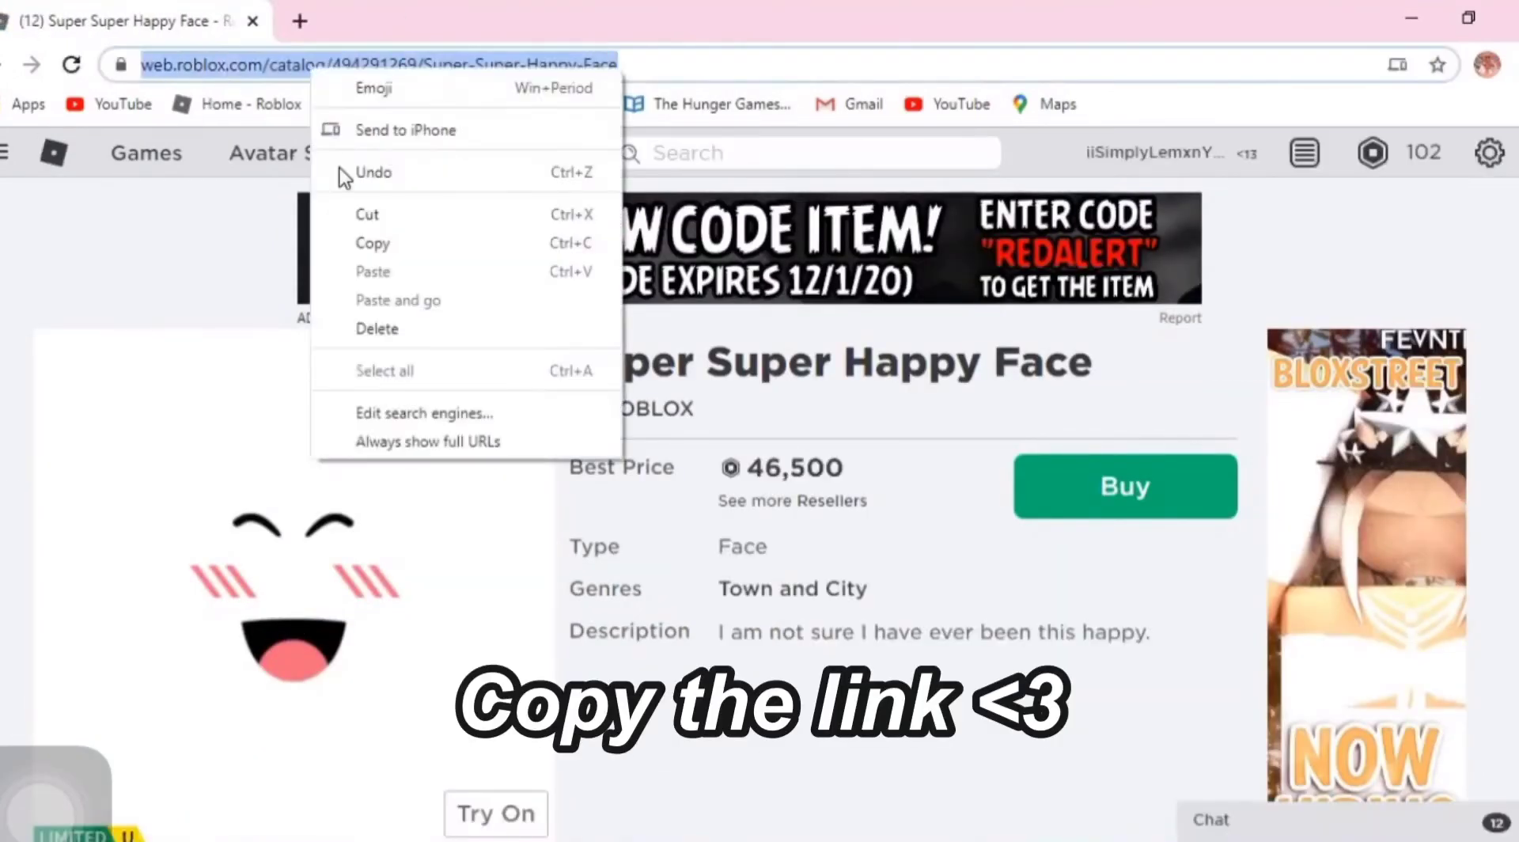
click(417, 214)
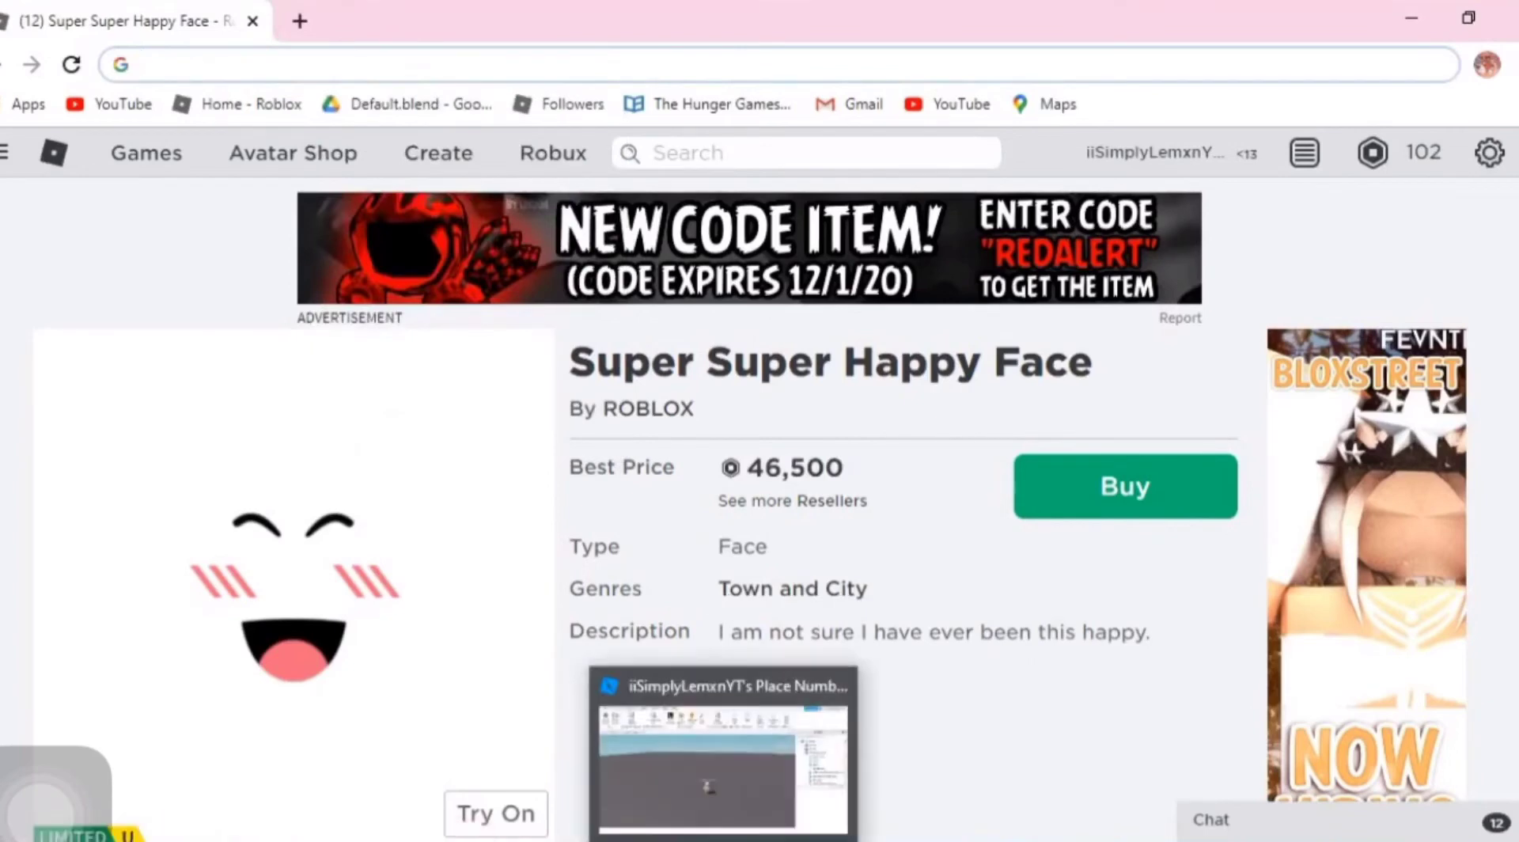
click(1110, 694)
click(73, 66)
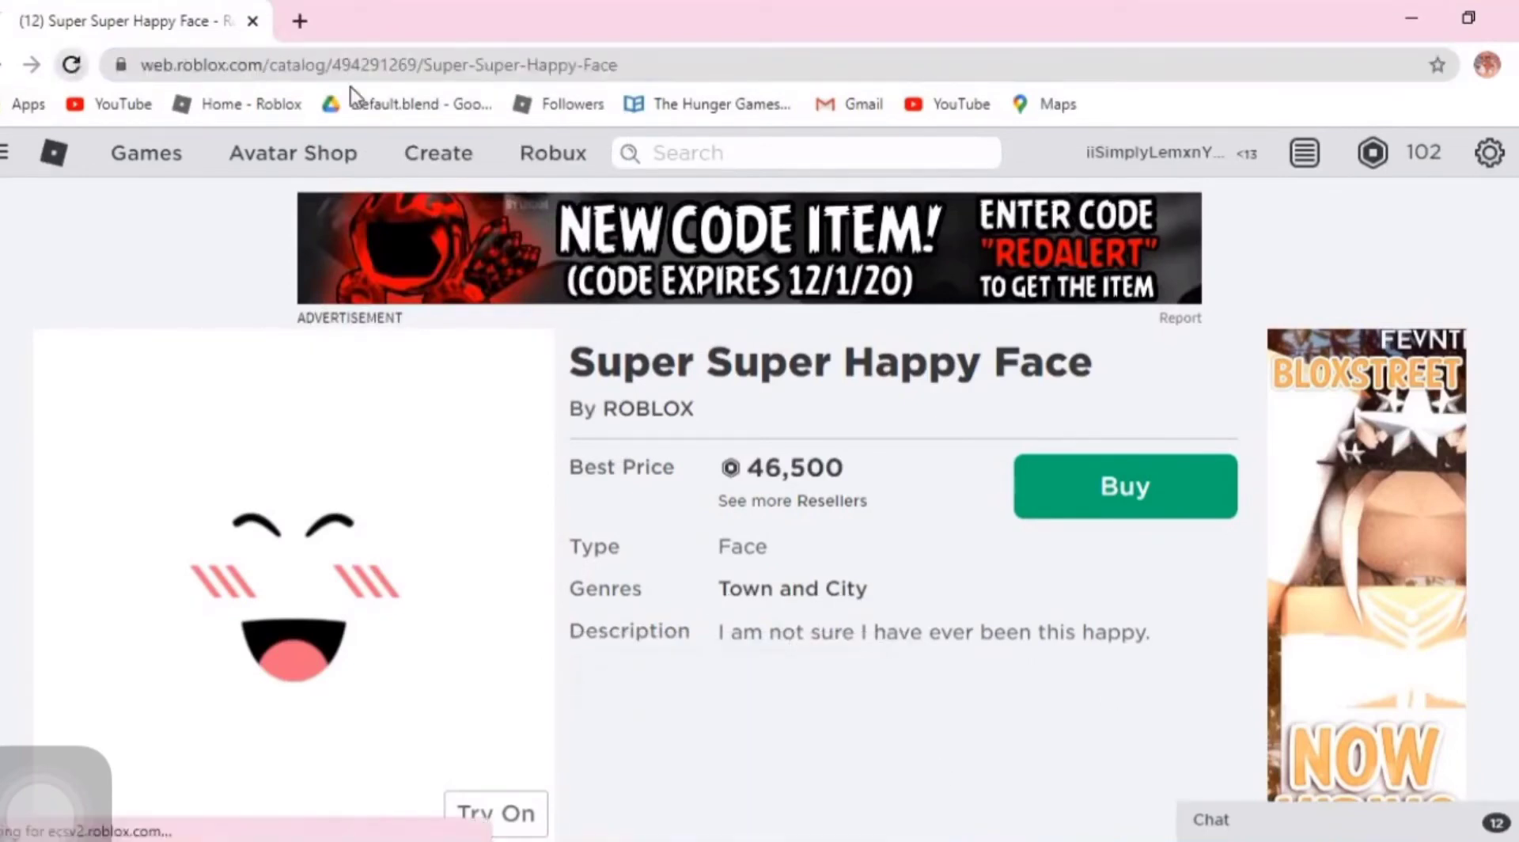
click(213, 68)
right_click(214, 68)
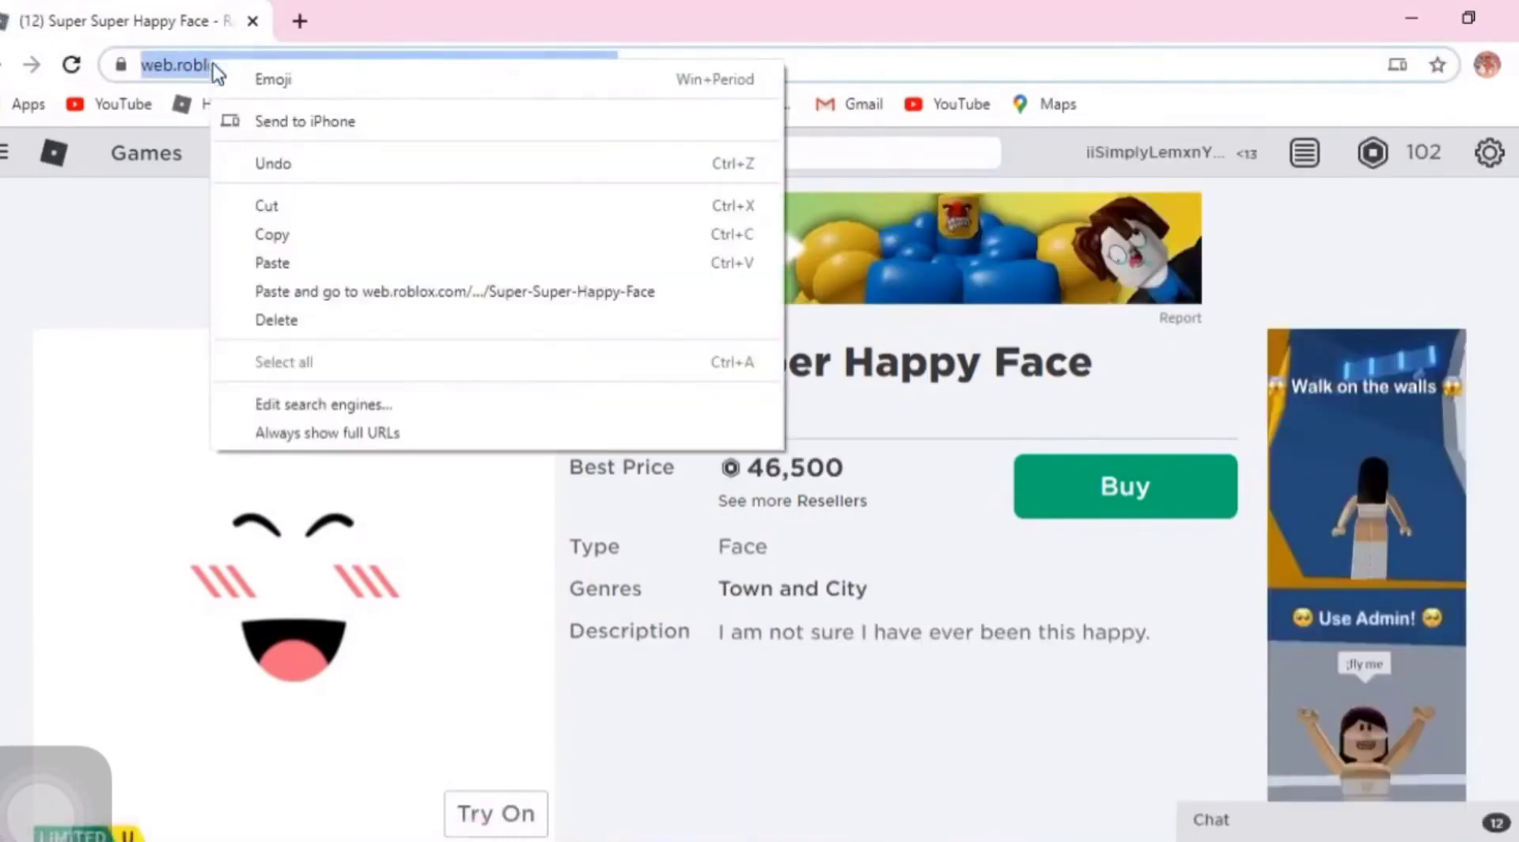
click(316, 234)
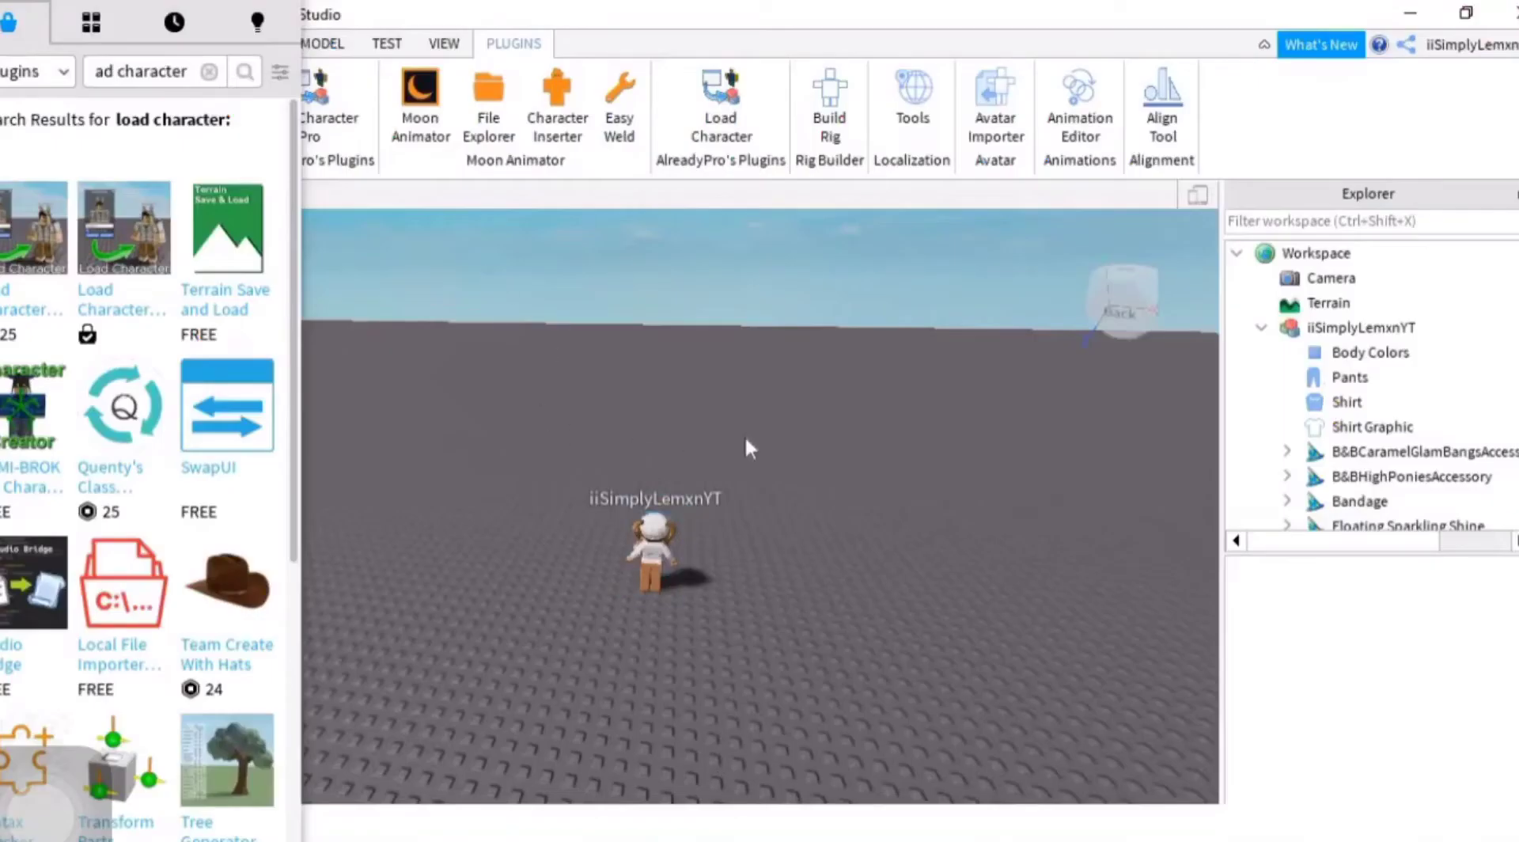
Step: Expand the avatar's Head in Explorer, select its face decal, then select the whole avatar
click(1261, 326)
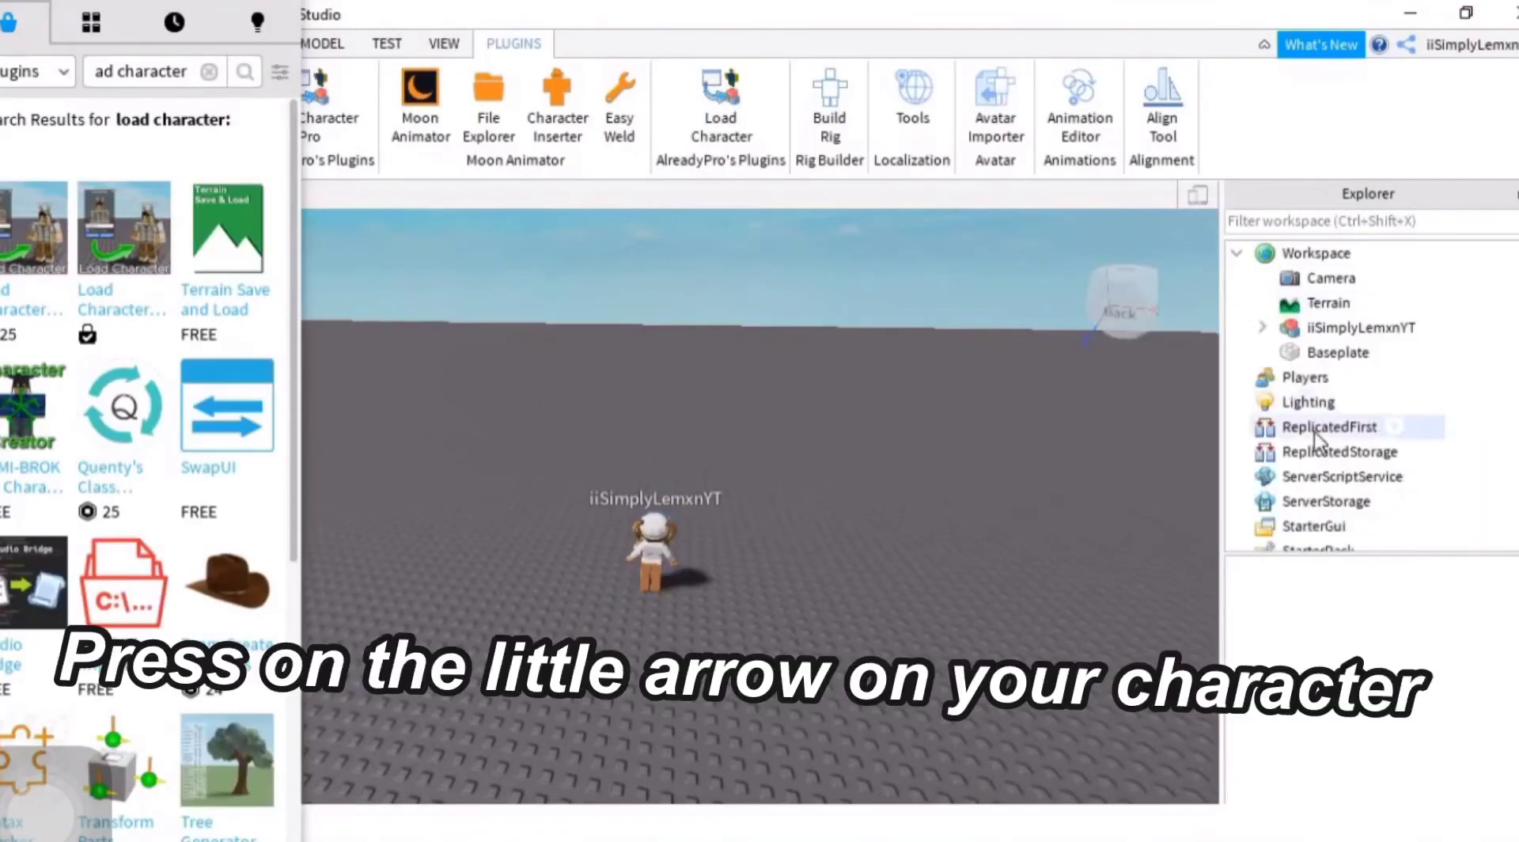
click(1261, 327)
scroll(1321, 433, down, 5)
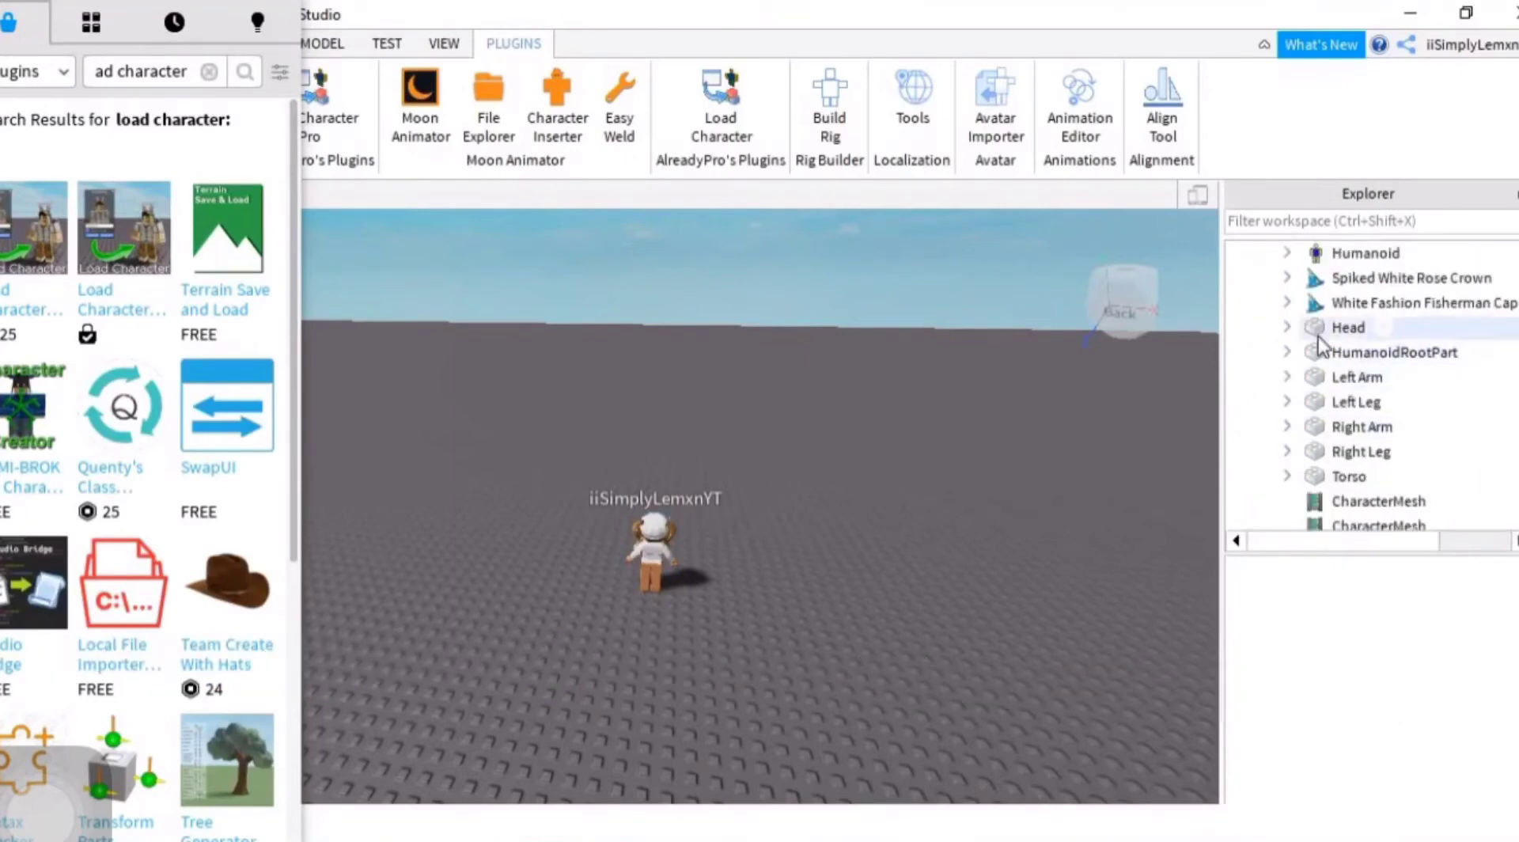
click(1286, 327)
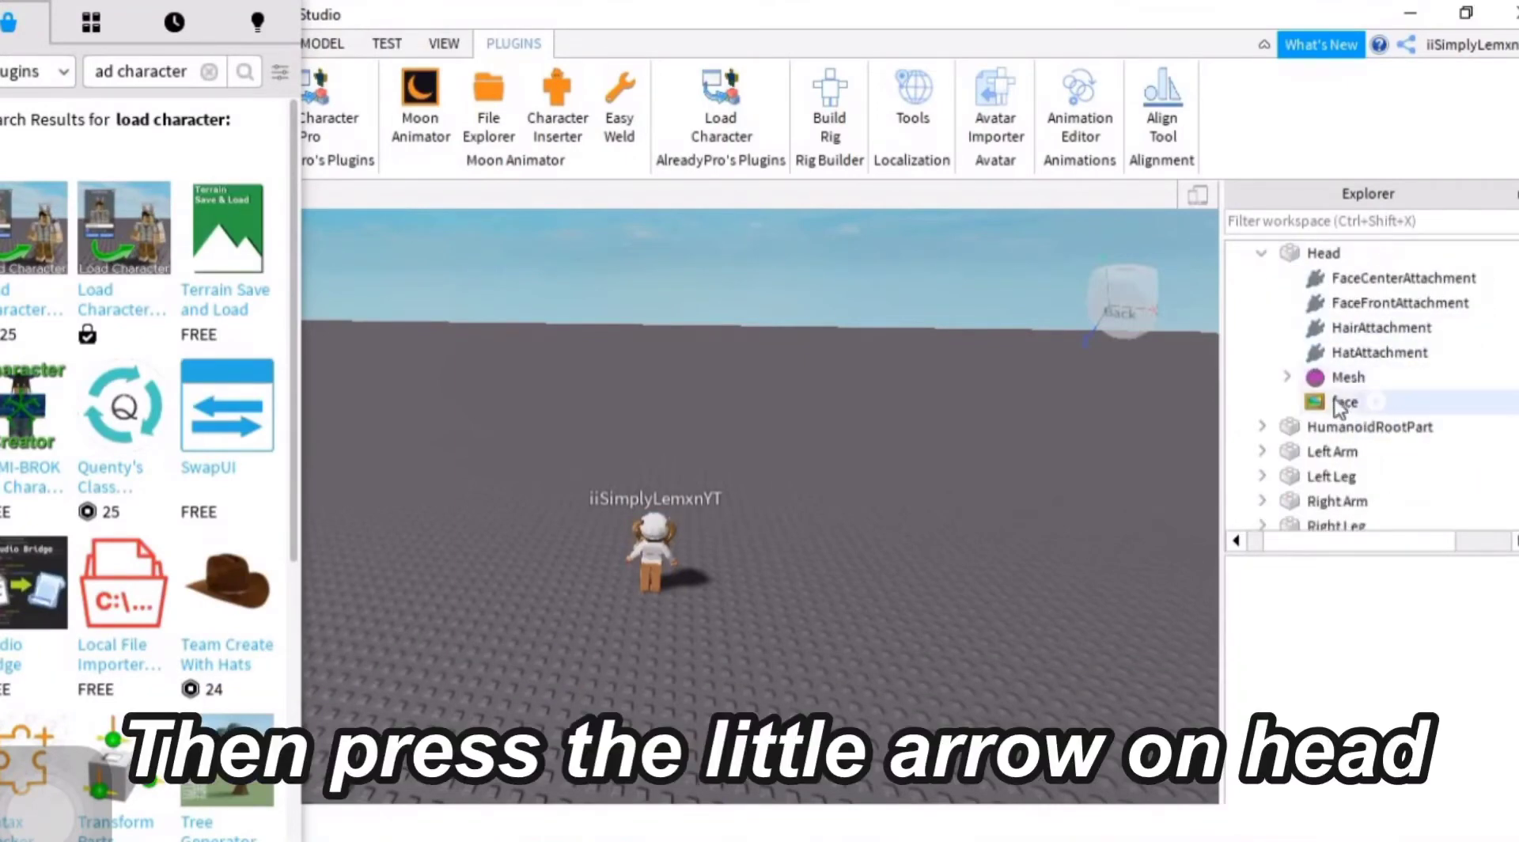
click(1345, 402)
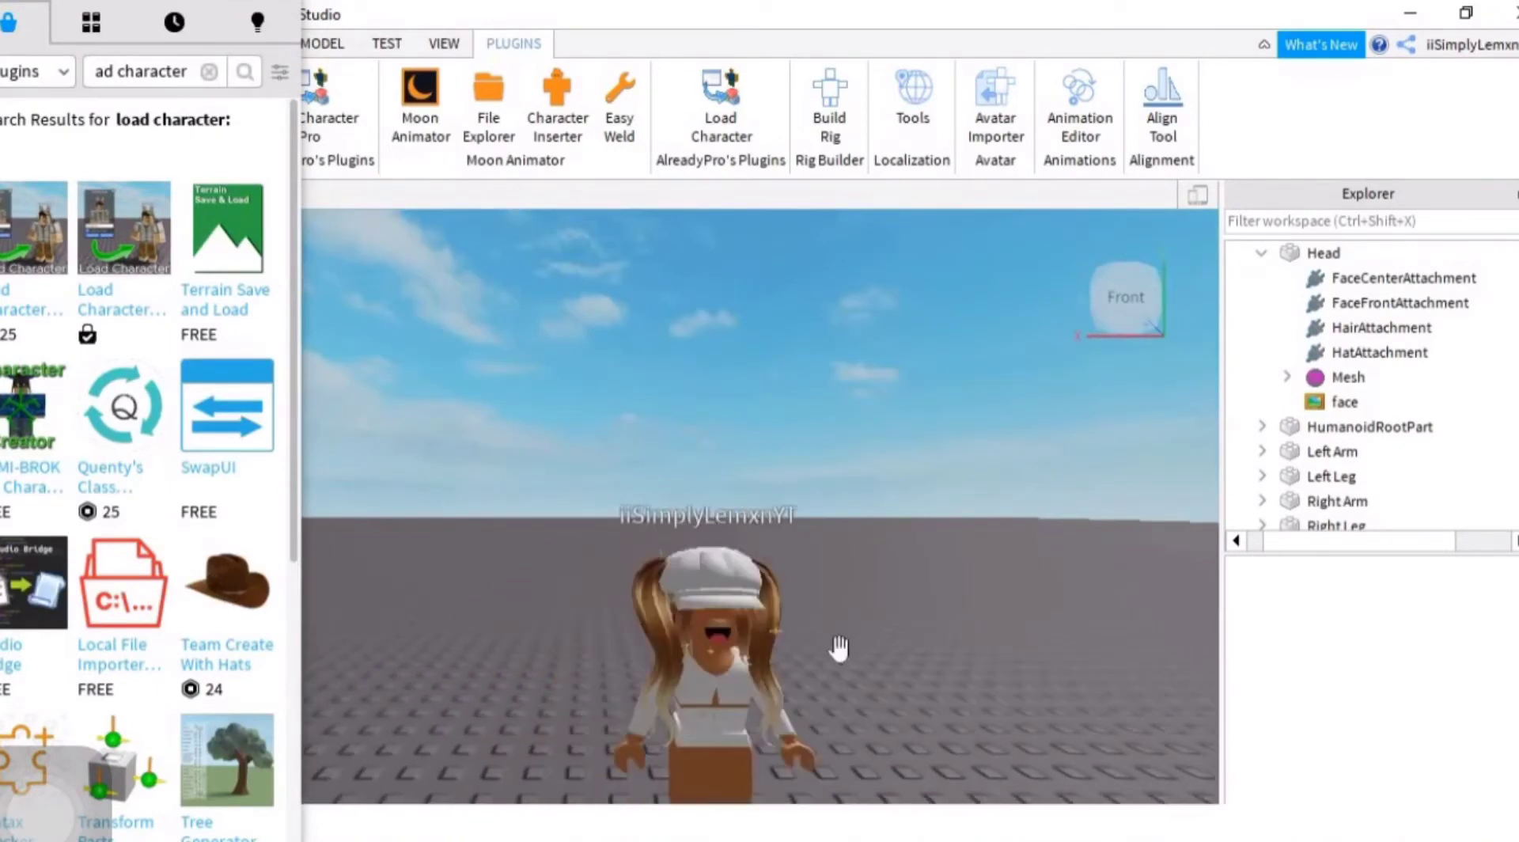
click(716, 553)
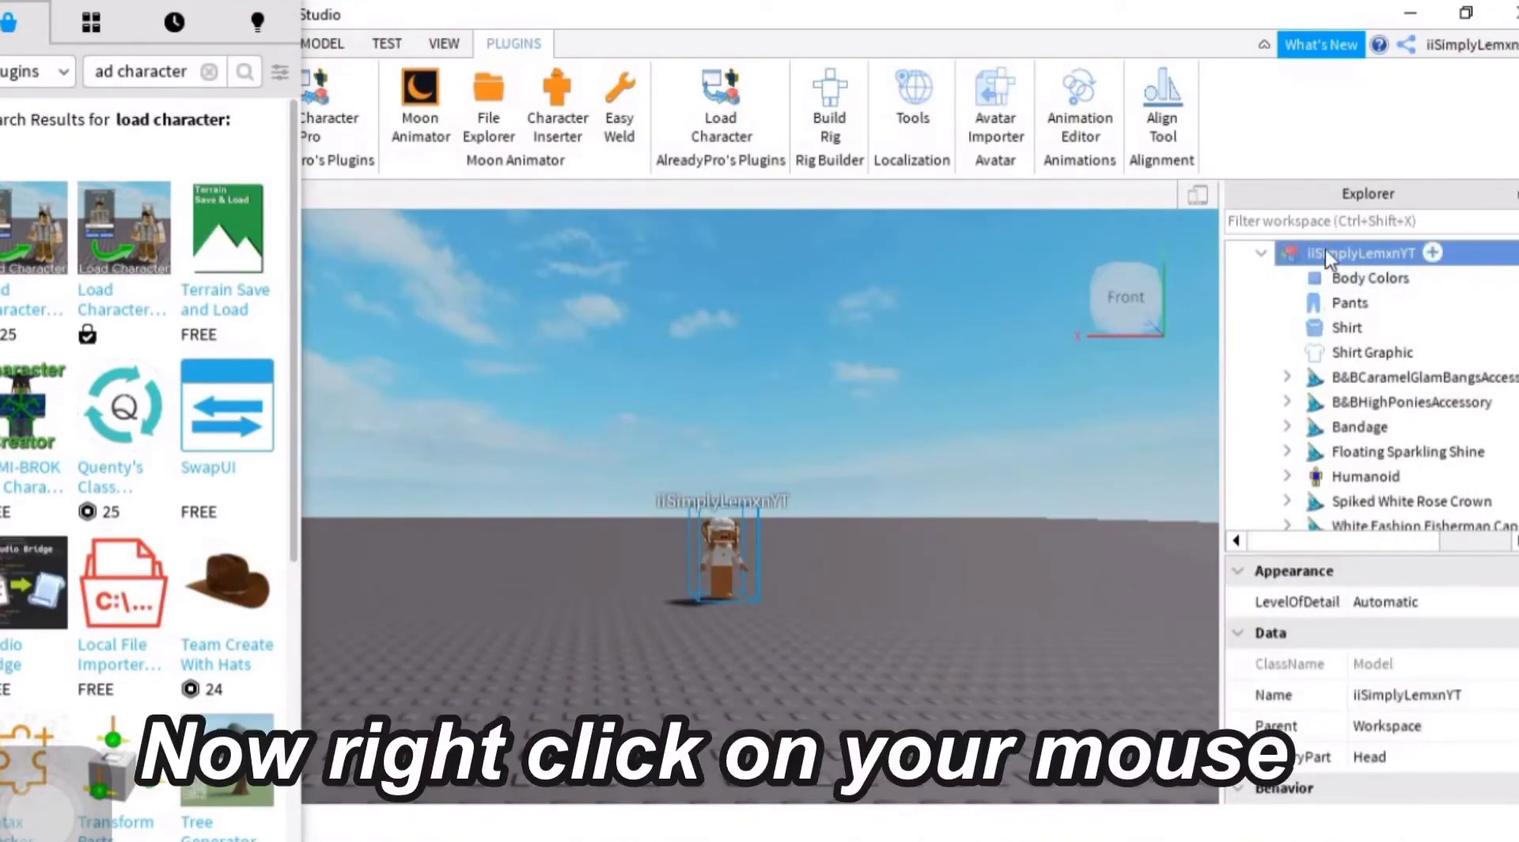
Step: Export the whole avatar model to the Pictures folder with Export Selection
right_click(1326, 254)
click(1348, 672)
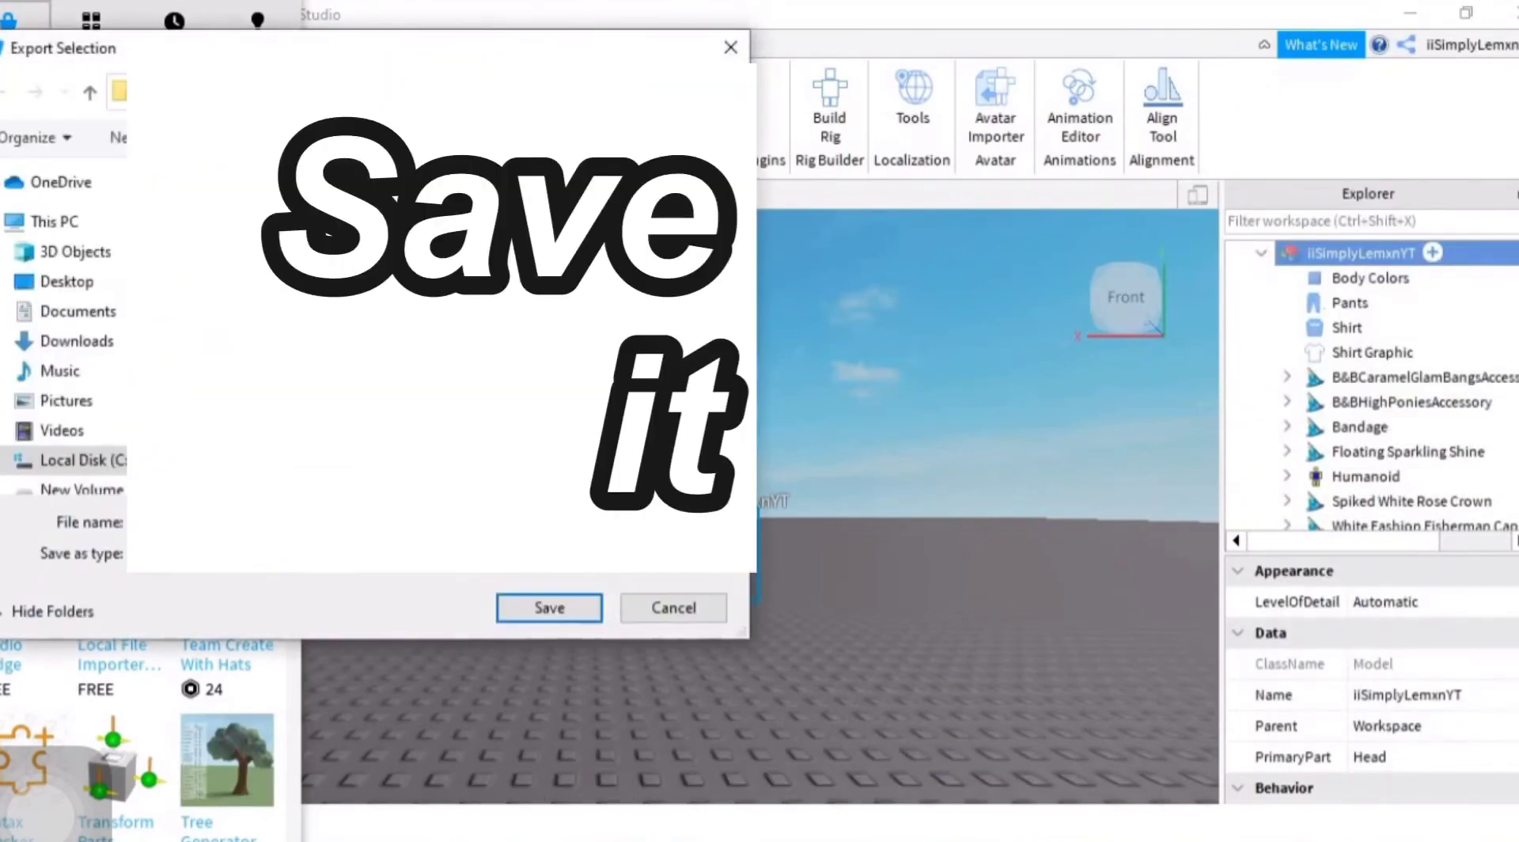
click(64, 400)
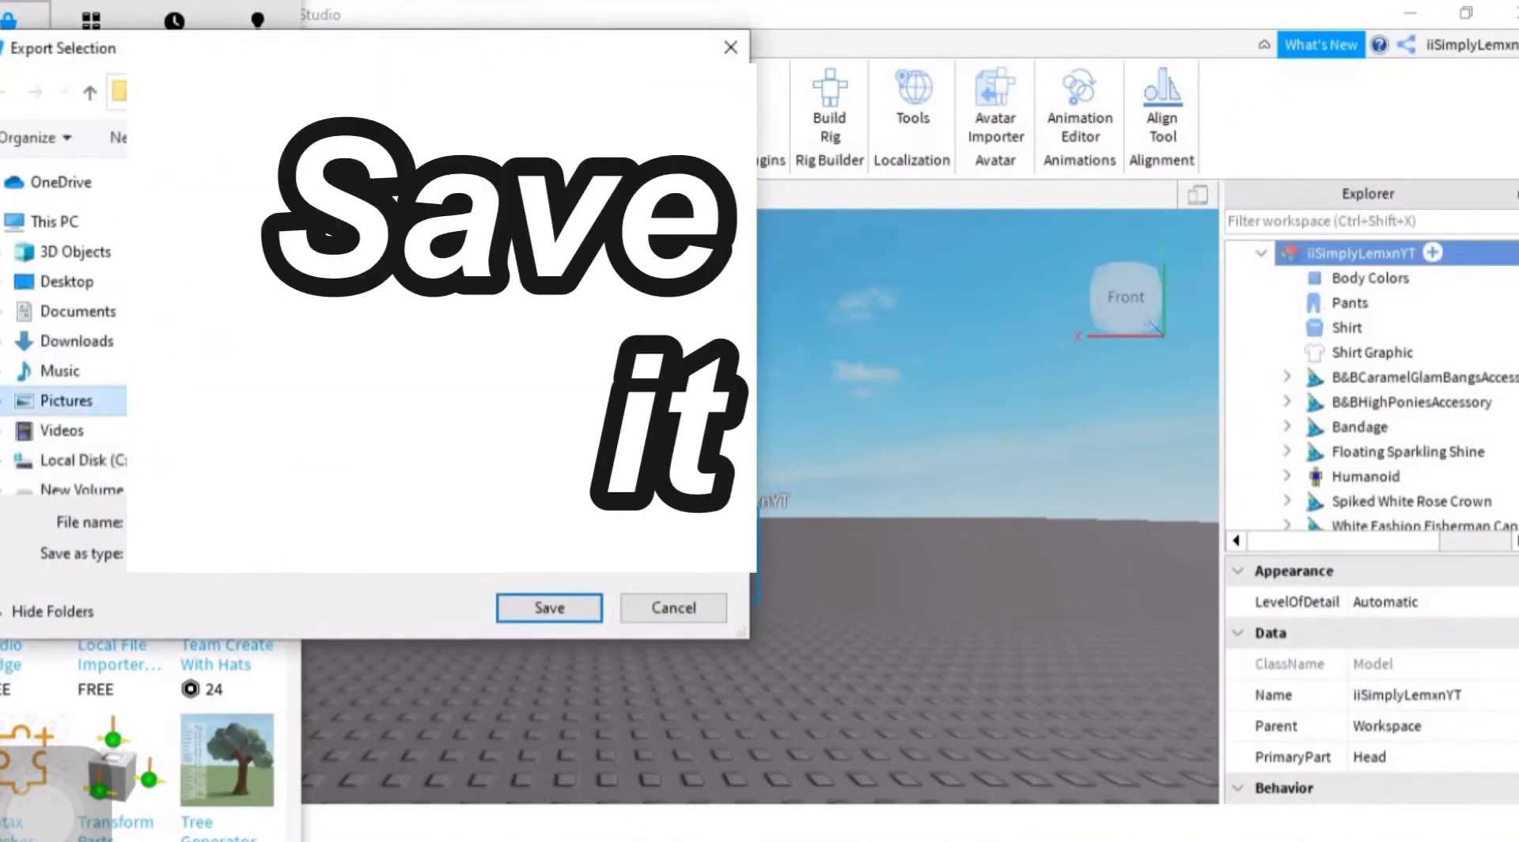
click(512, 614)
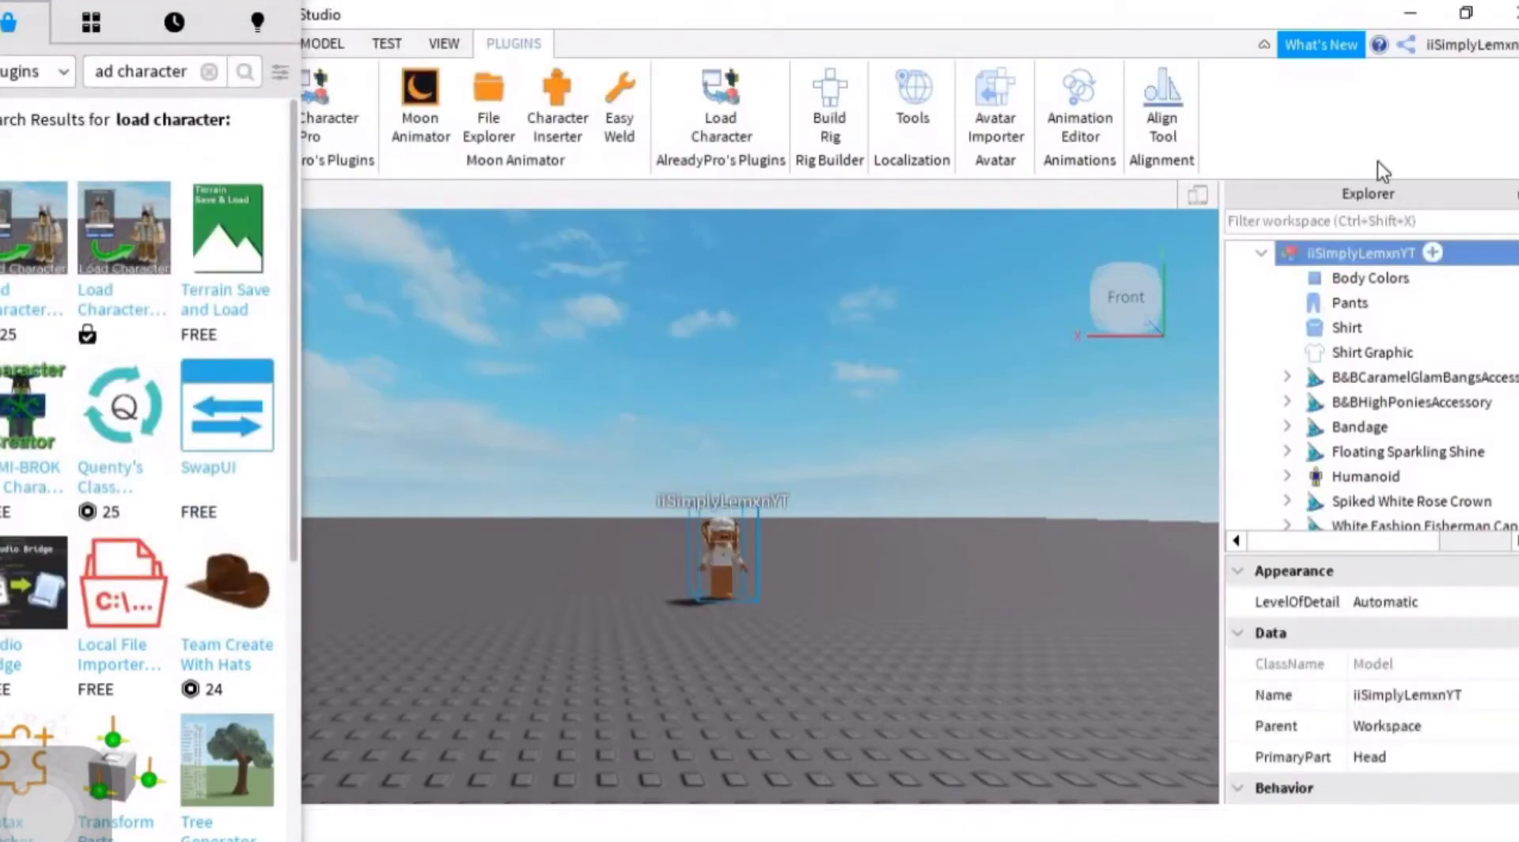
Step: Select the parts from Left Arm through Torso in Explorer and bring up their context menu
scroll(1323, 405, down, 3)
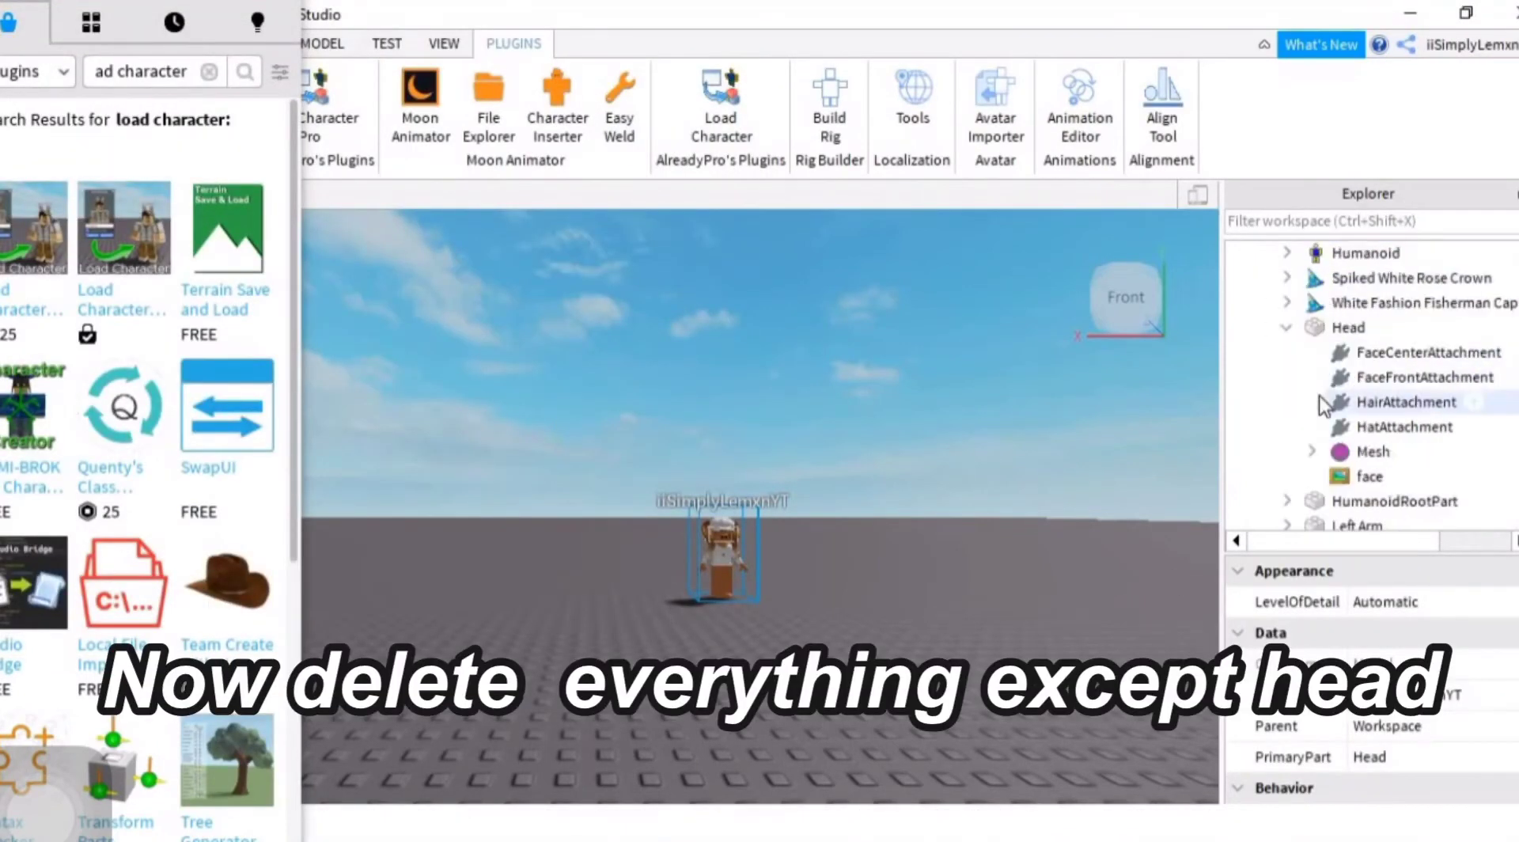
scroll(1323, 405, down, 2)
click(1454, 478)
shift+click(1441, 376)
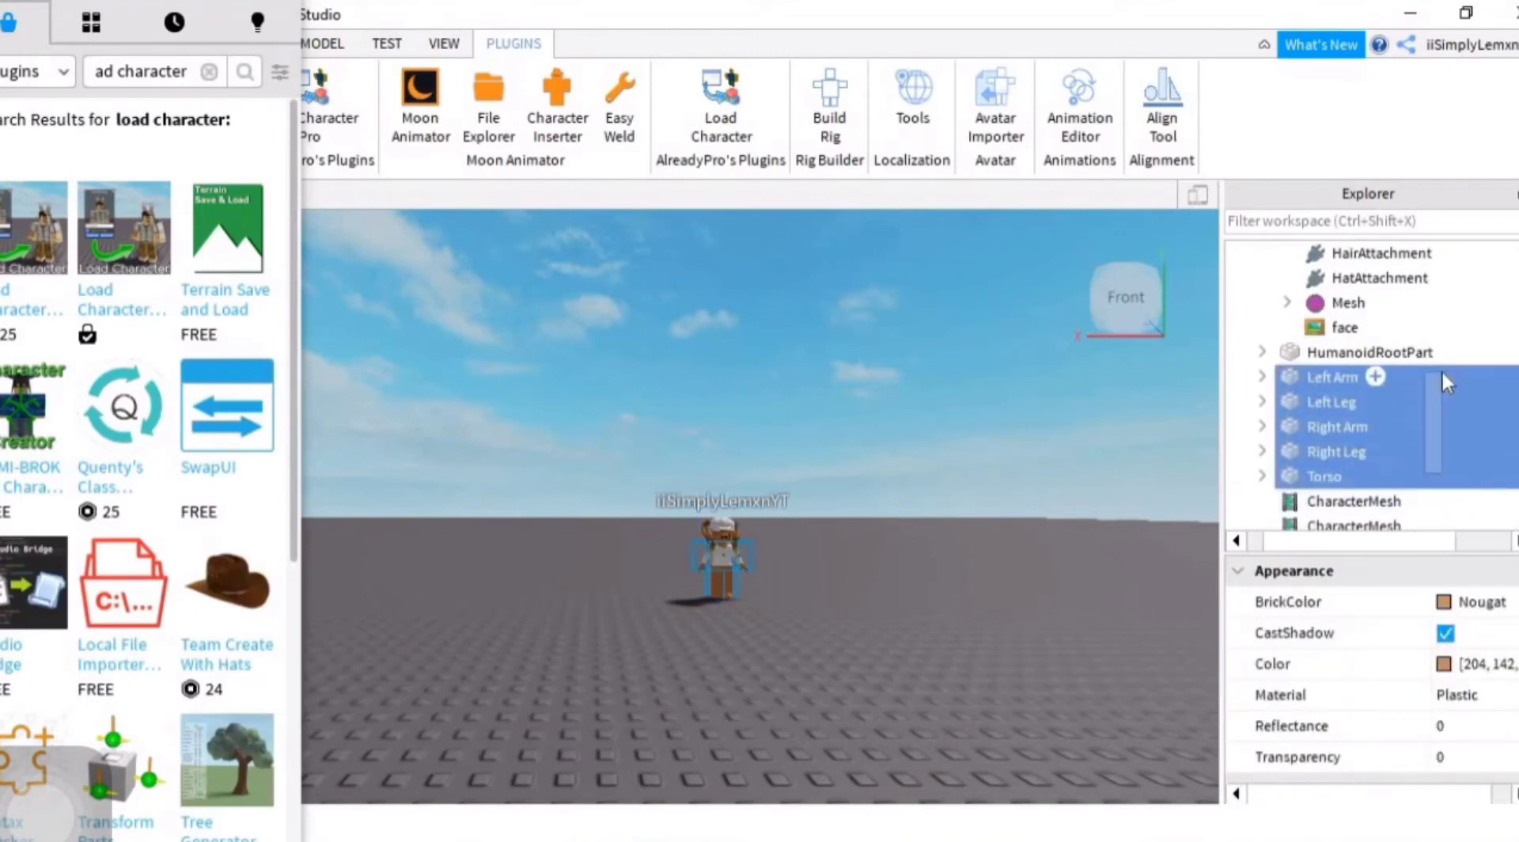
right_click(1441, 378)
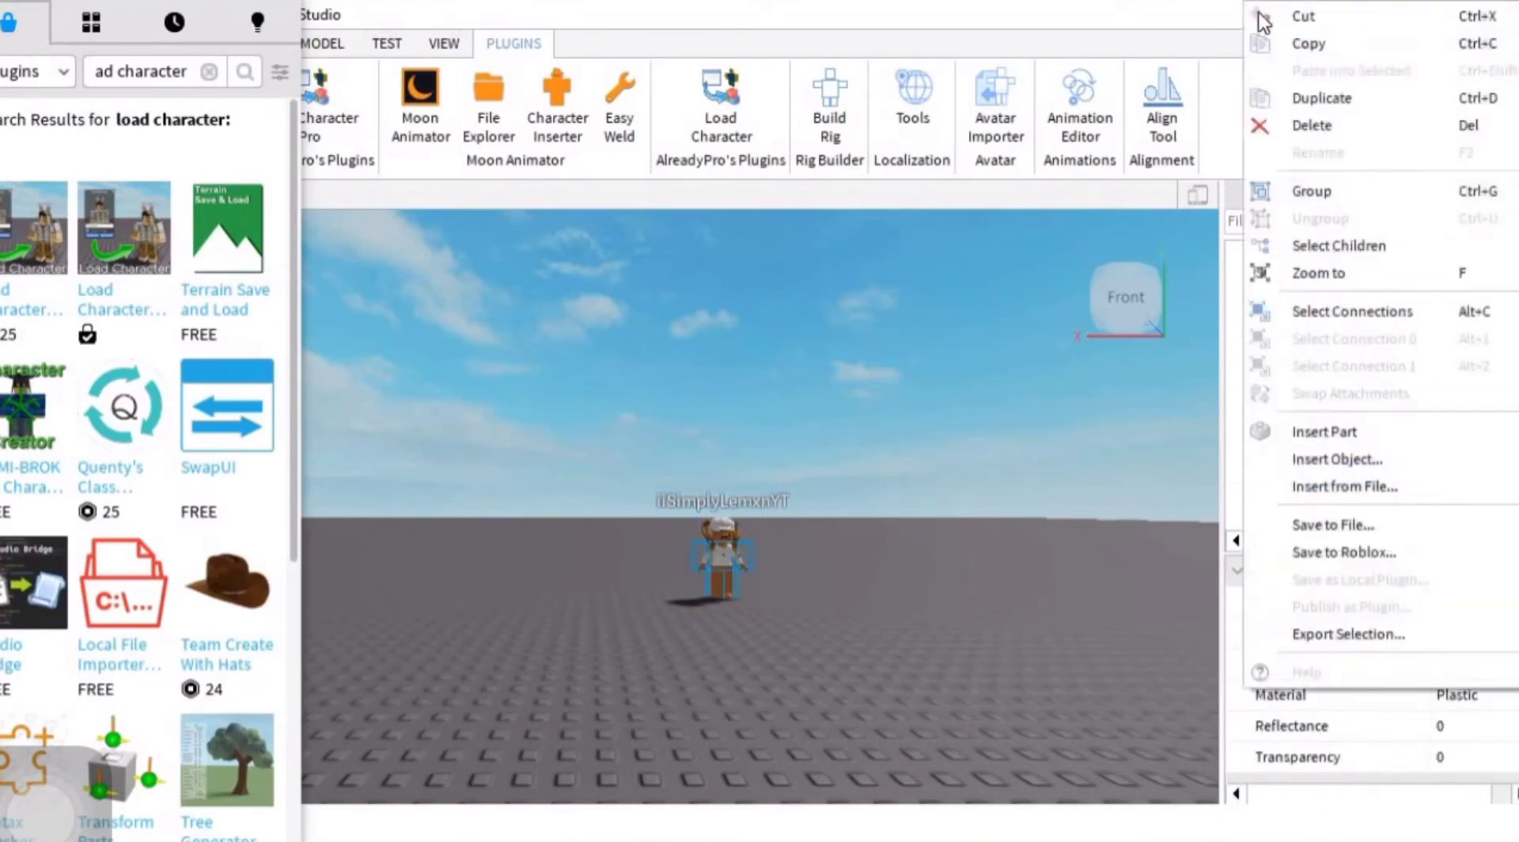
Step: Delete the arms, legs and torso, then start exporting the head-only avatar to the Desktop
click(1399, 127)
drag(407, 515, 1186, 645)
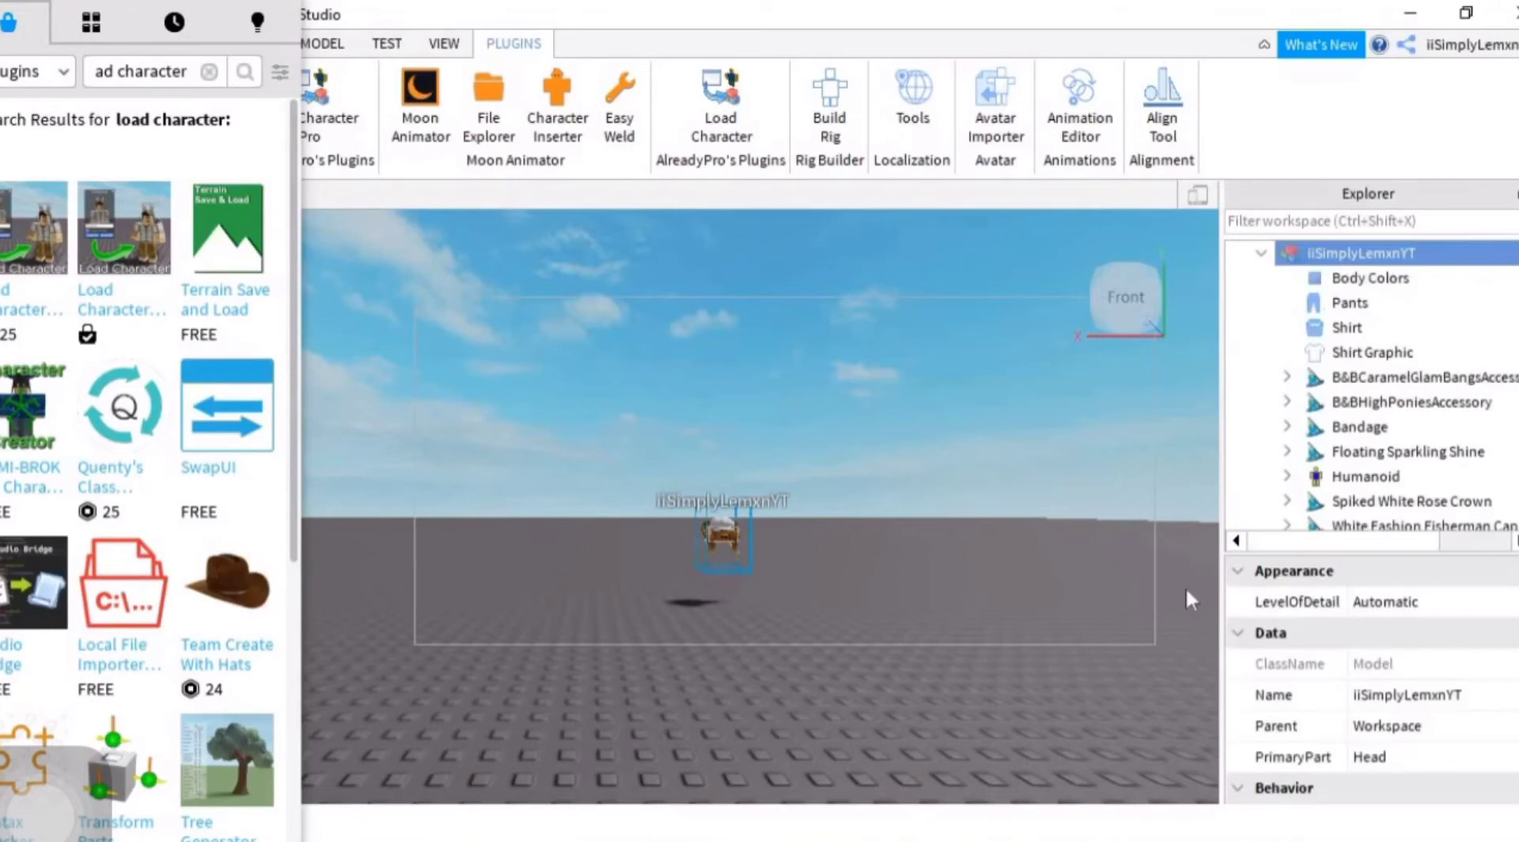
right_click(1351, 255)
click(1349, 674)
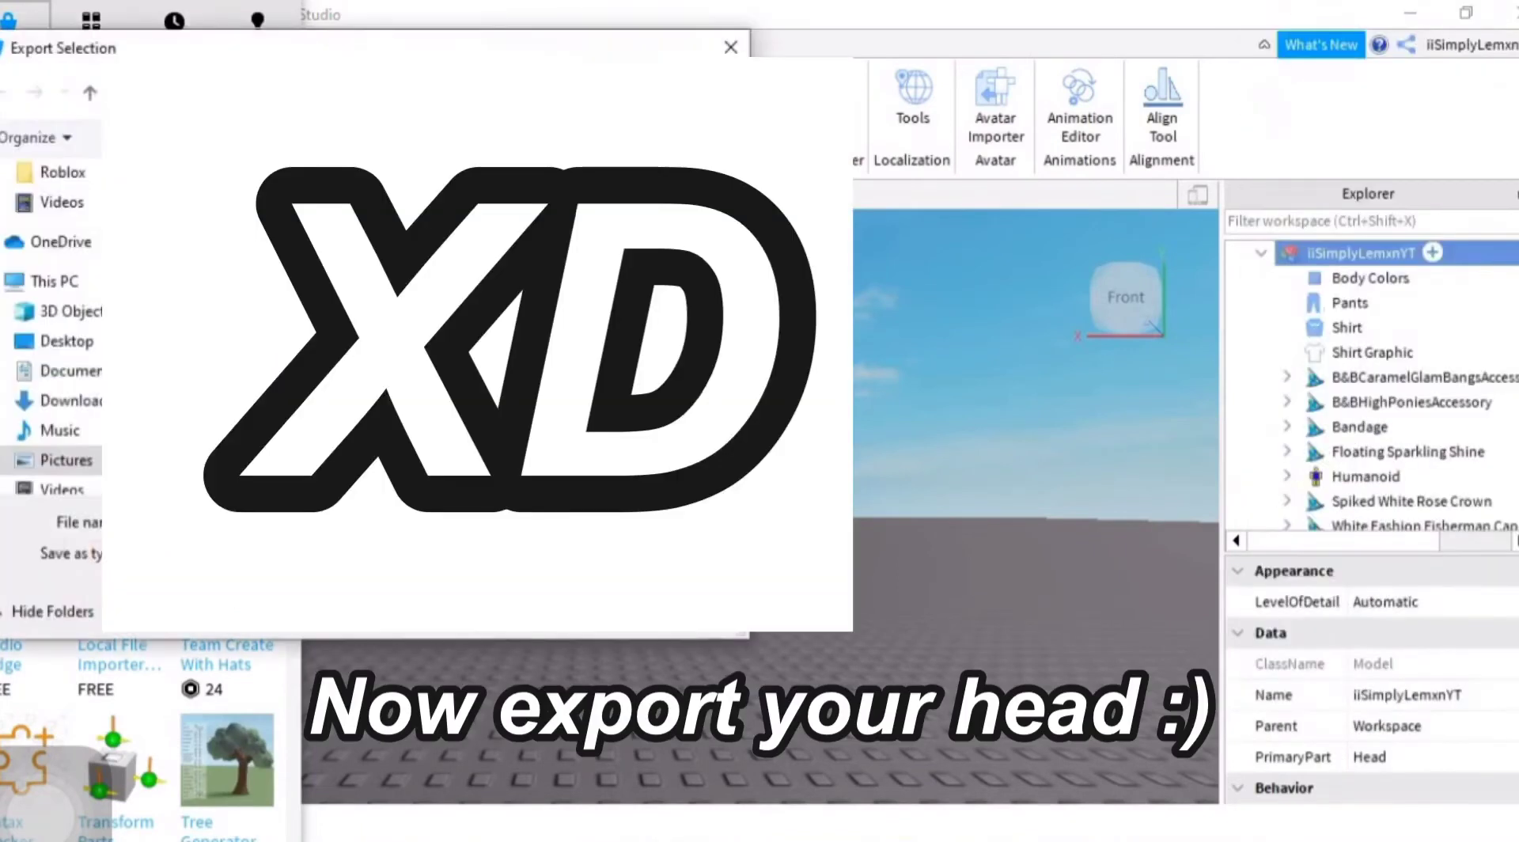
click(52, 340)
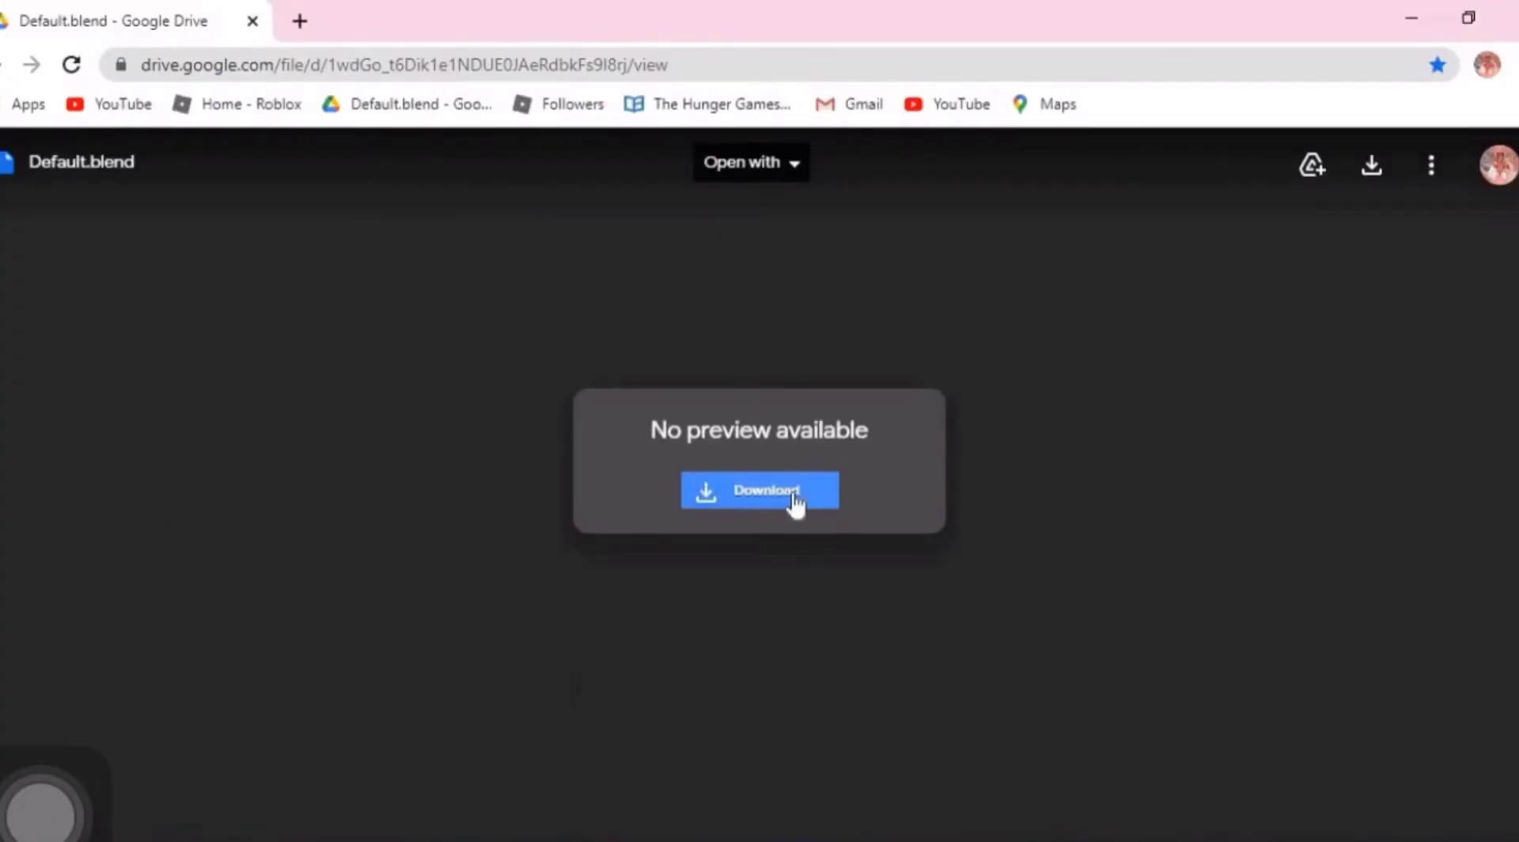
Step: Download Default.blend from Google Drive and open it
click(734, 498)
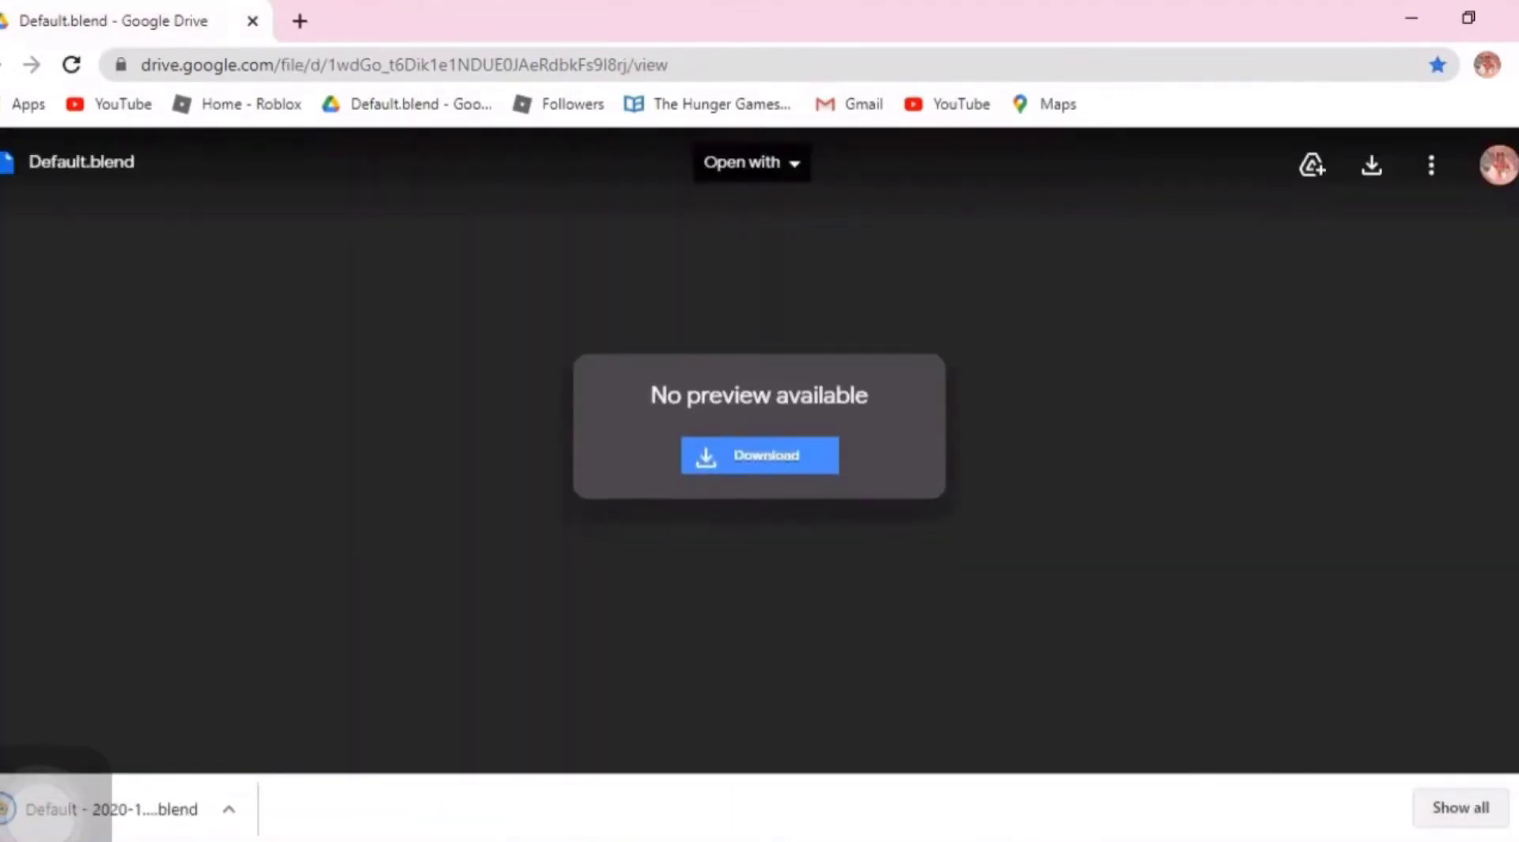
click(193, 813)
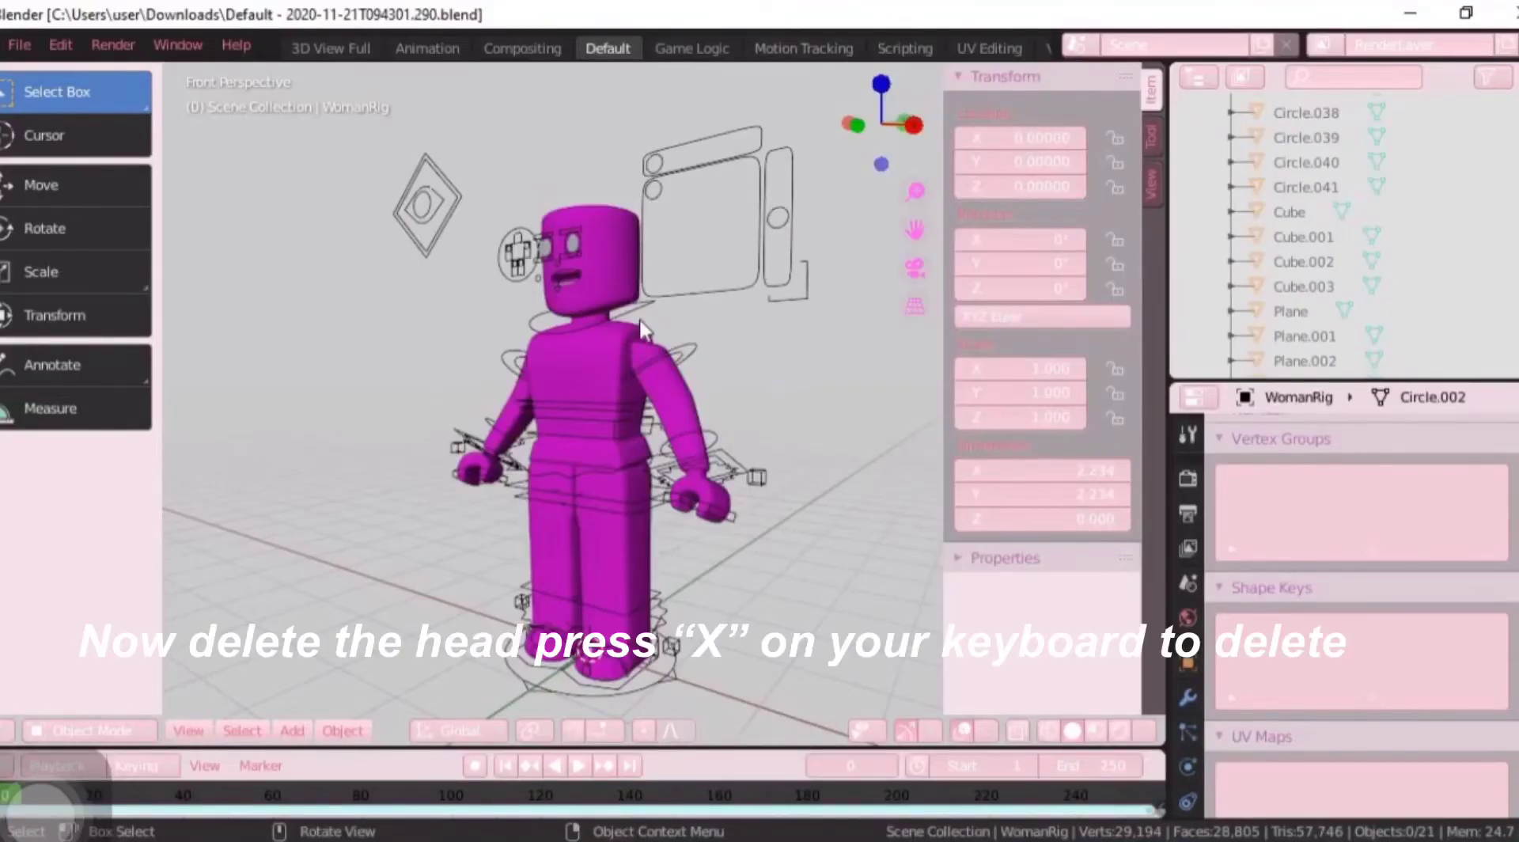
Step: Delete the pink rig's head and leftover face pieces, leaving the headless body
click(611, 248)
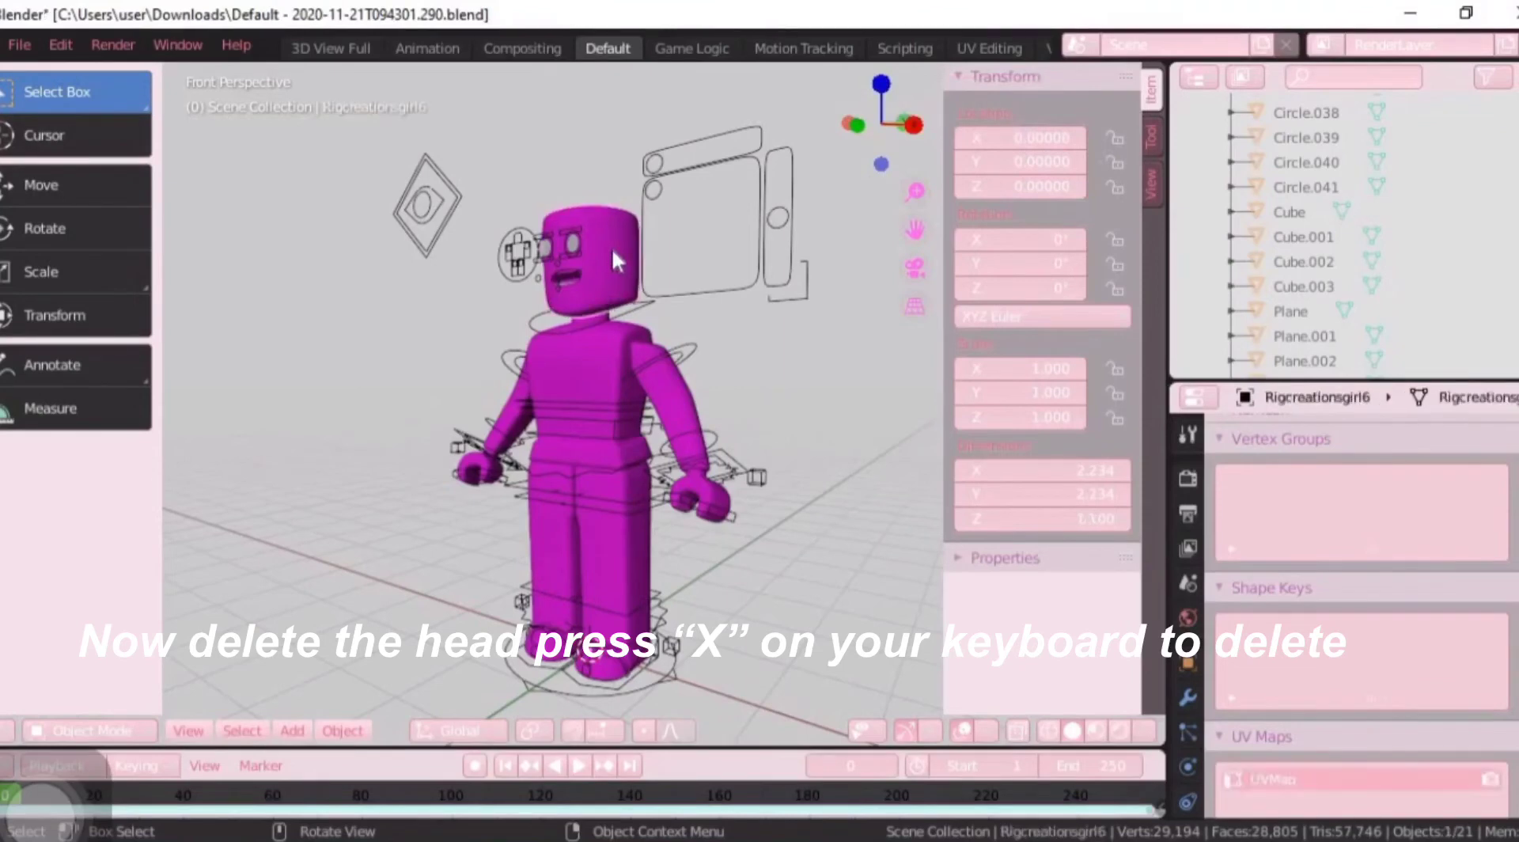
key(x)
click(610, 251)
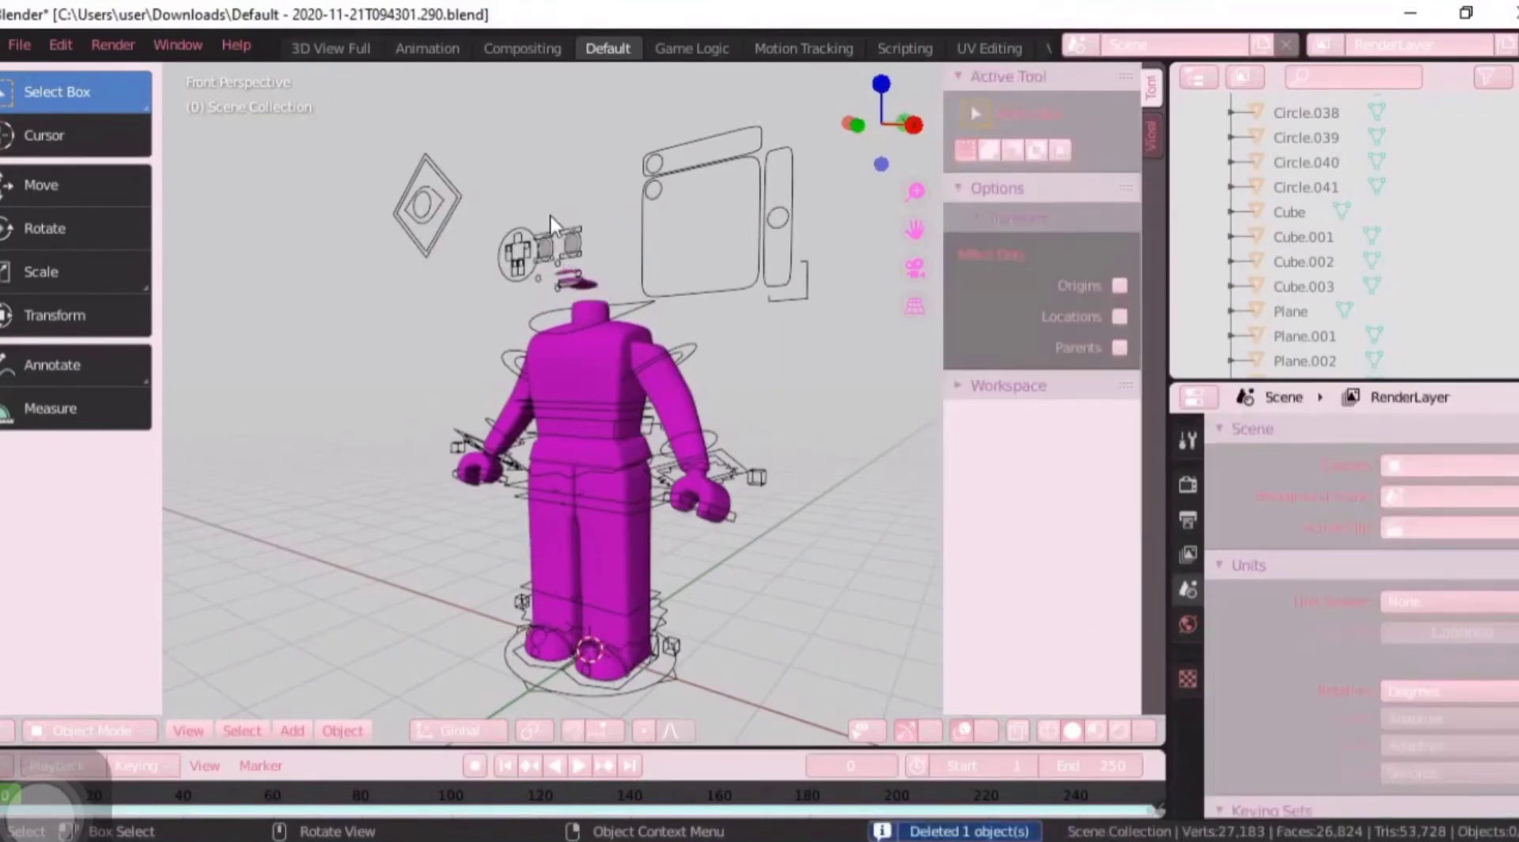
key(x)
click(568, 275)
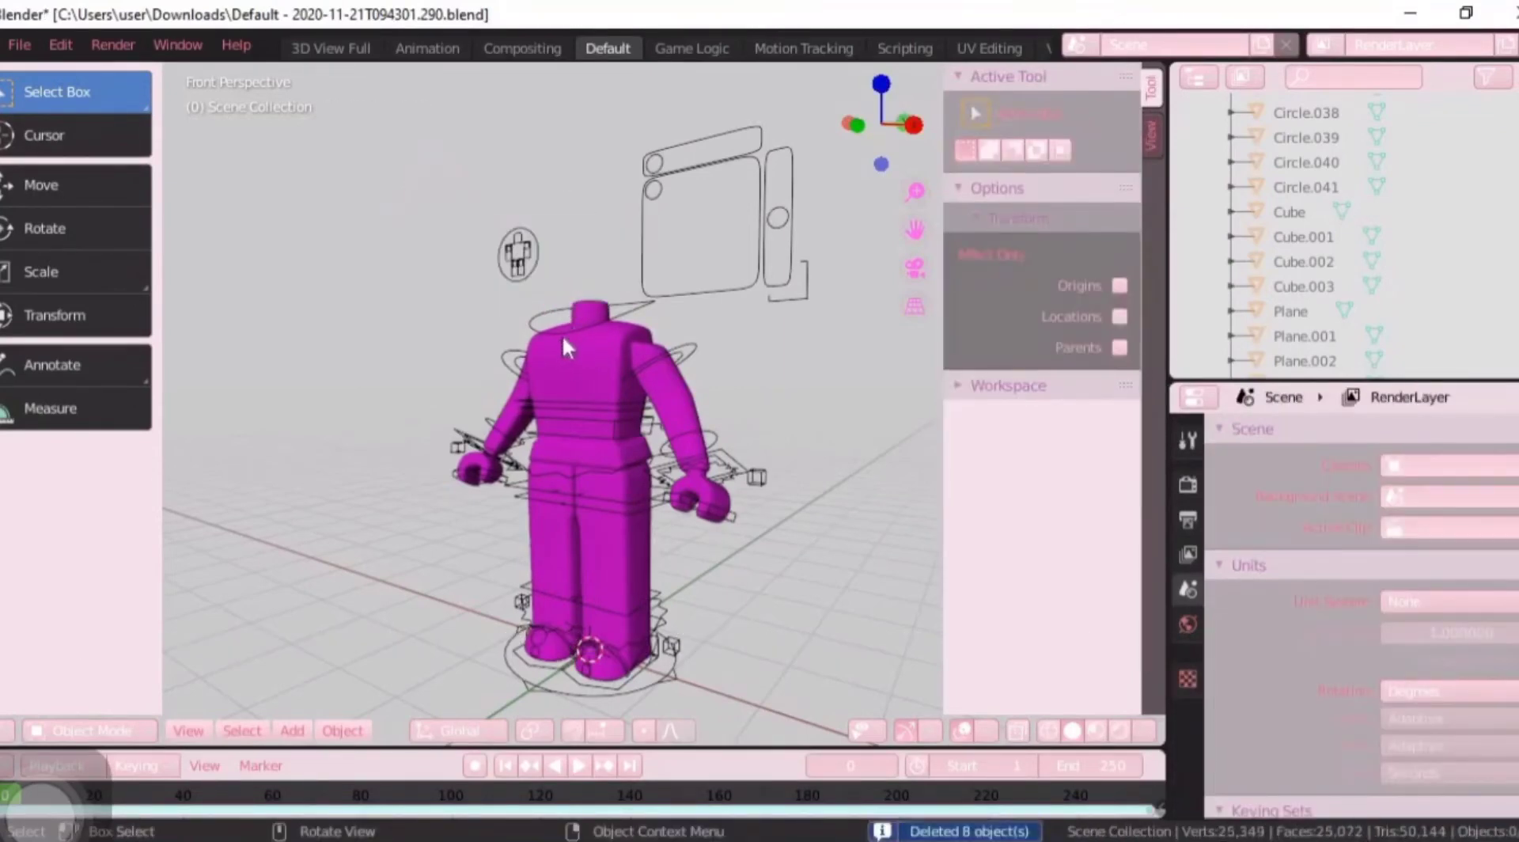
scroll(391, 381, up, 4)
scroll(417, 329, down, 5)
scroll(423, 332, down, 2)
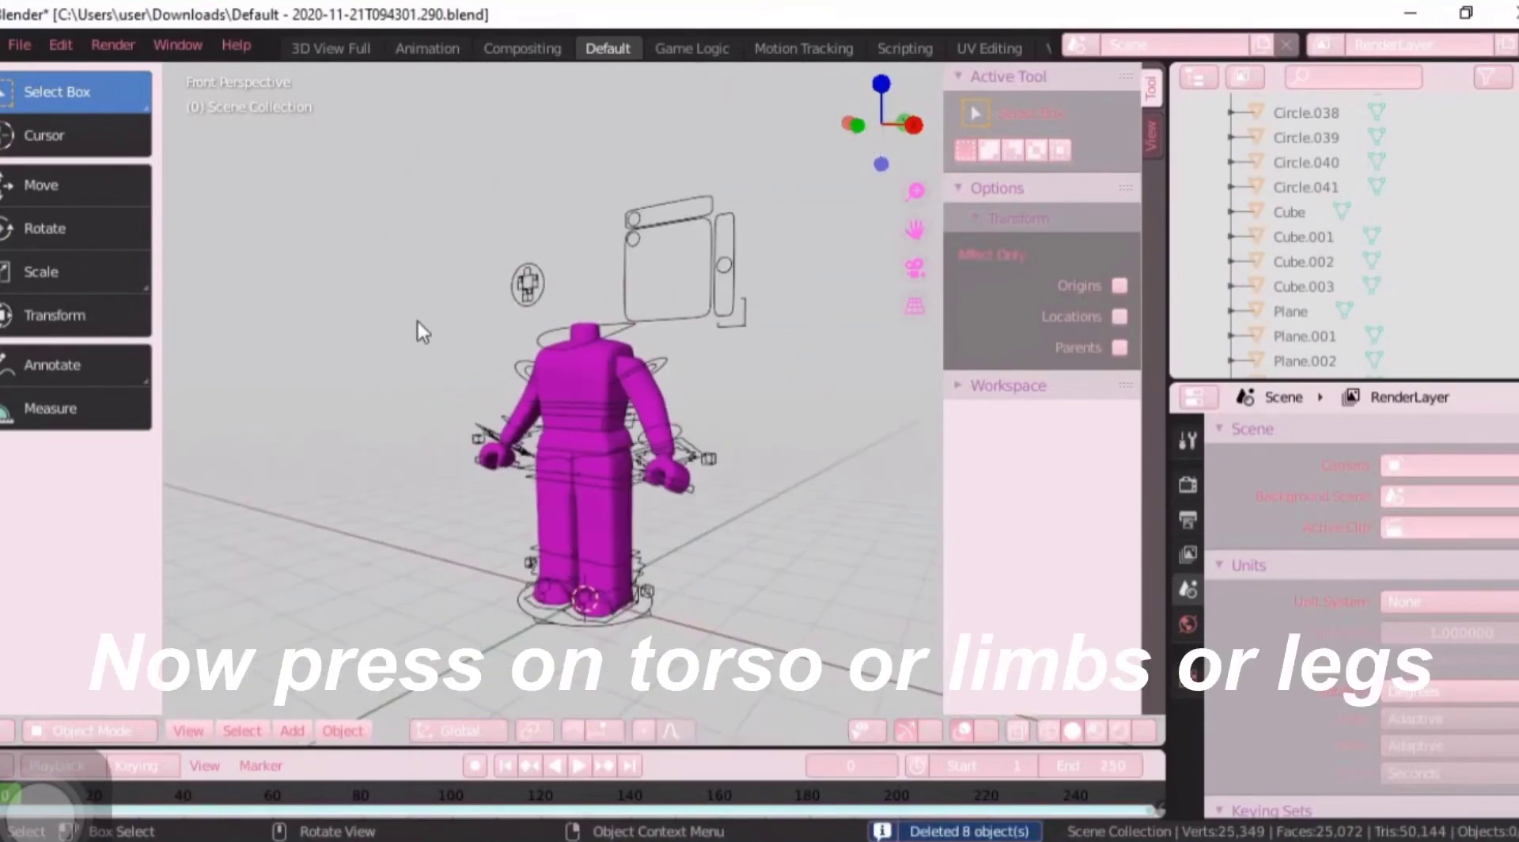
Step: Show the headless body's material in a widened Shader Editor, zoomed in on its Texture node
click(580, 364)
click(1350, 52)
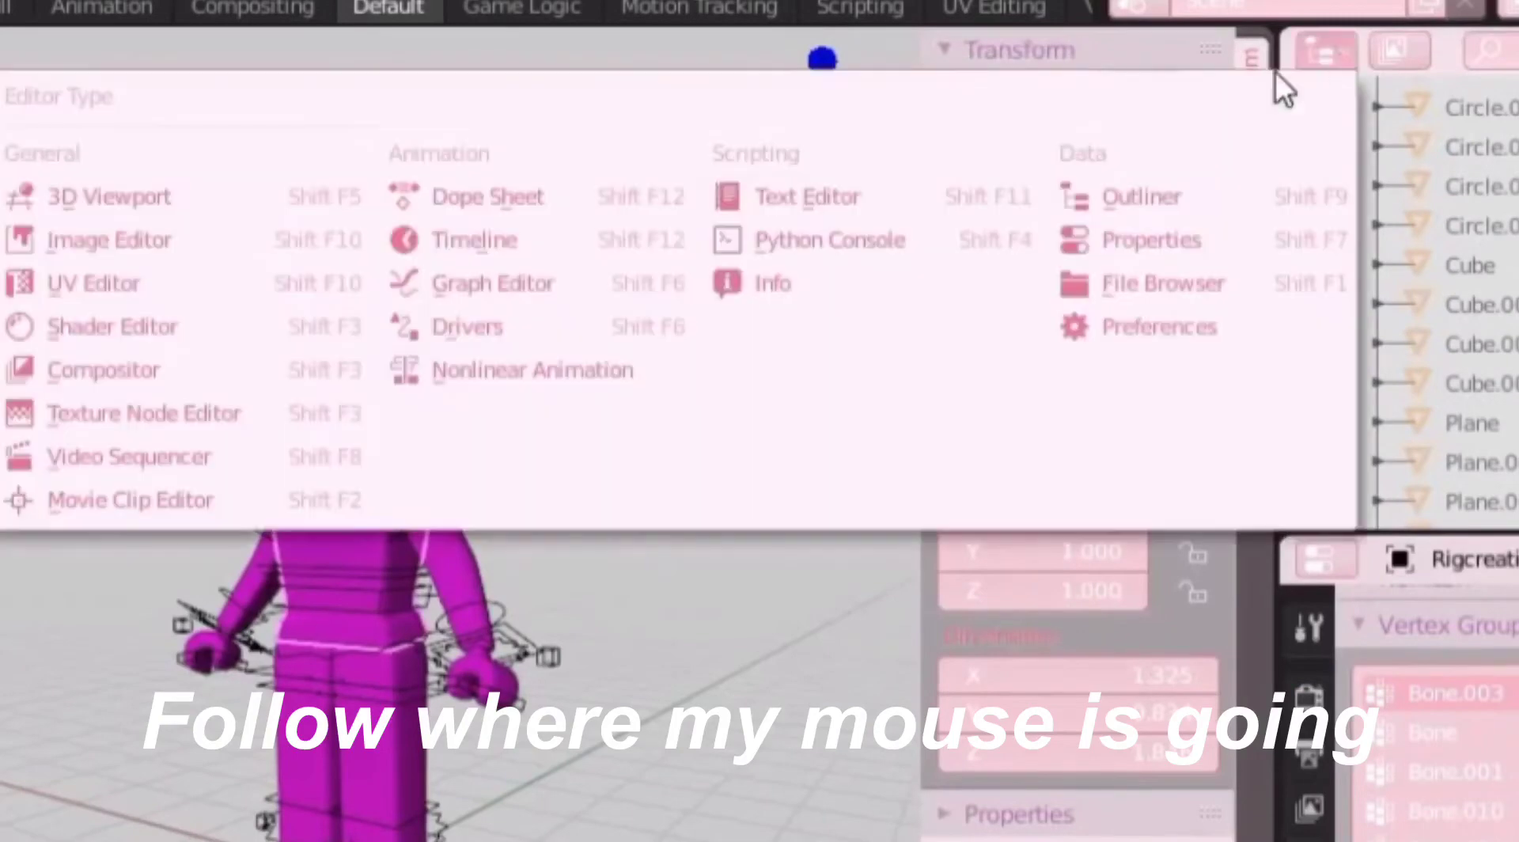
click(219, 324)
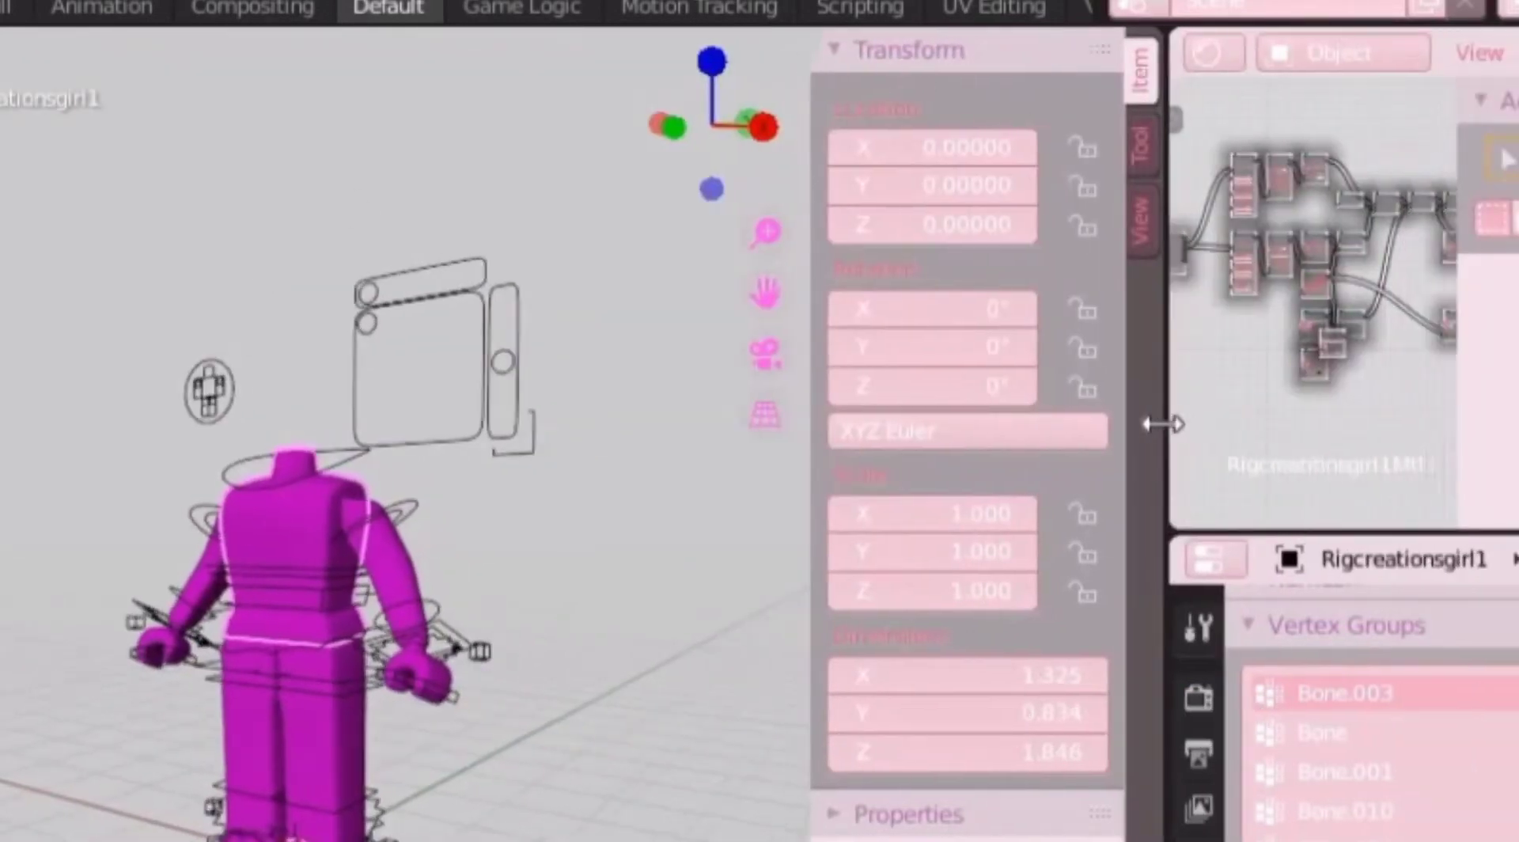
drag(1169, 424, 1112, 410)
scroll(1354, 169, up, 1)
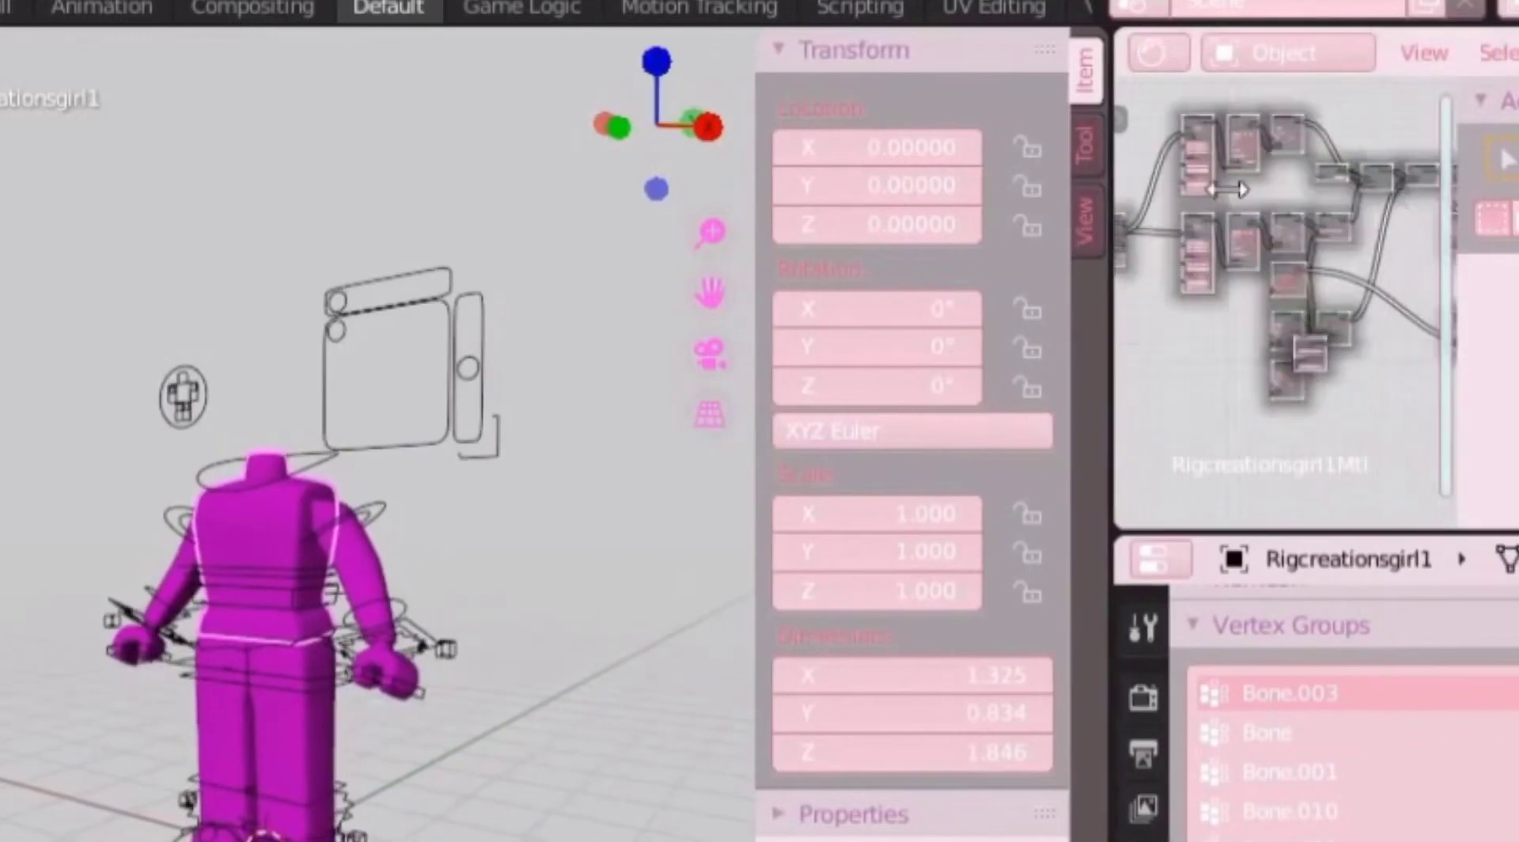
scroll(1273, 179, up, 3)
scroll(1274, 97, up, 2)
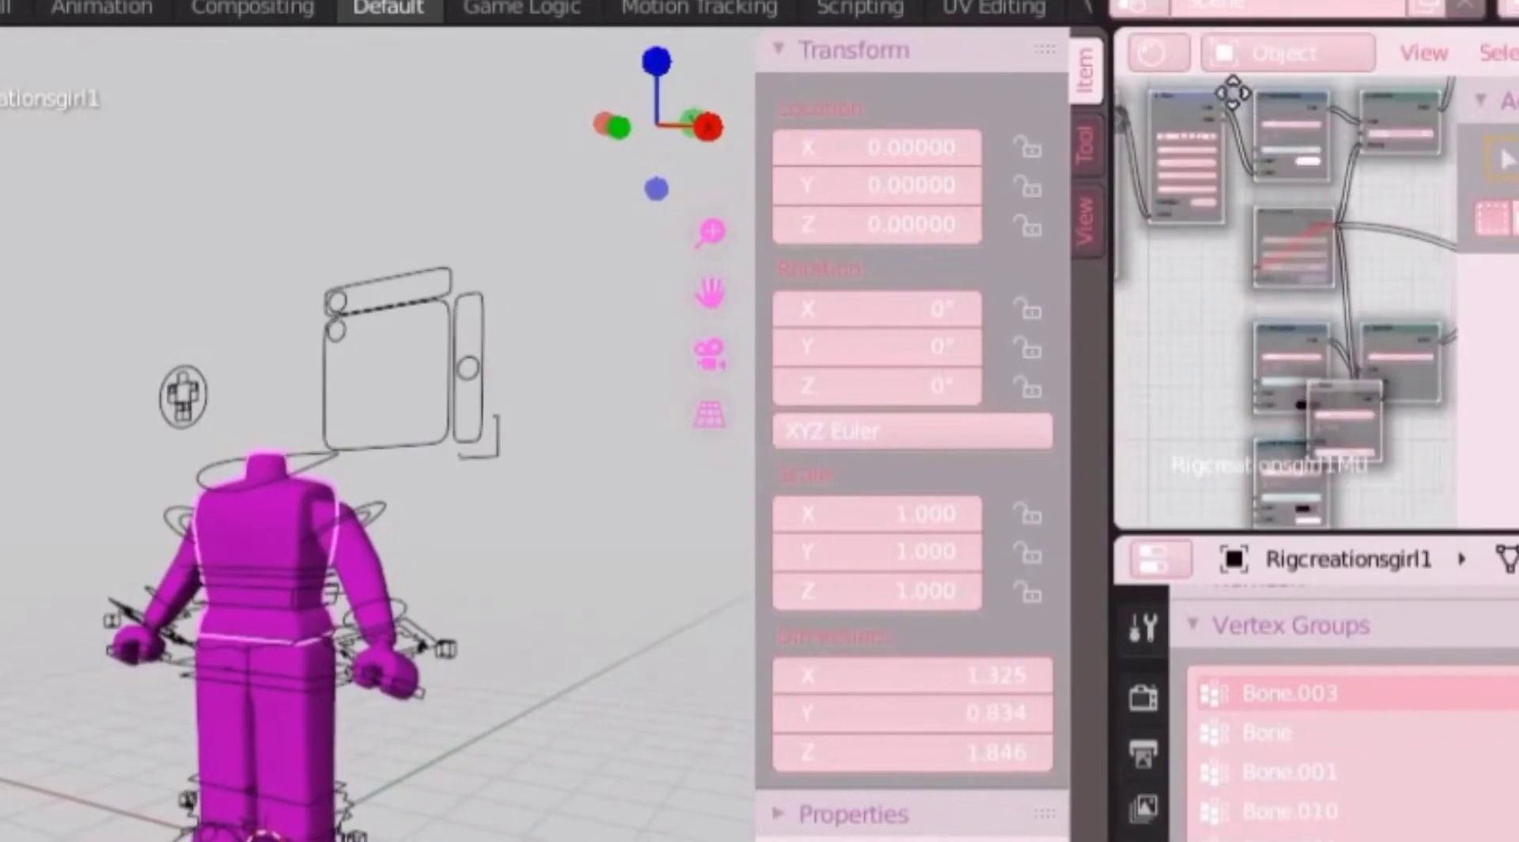
mouse_move(1232, 93)
ctrl+middle_down()
mouse_move(1321, 216)
mouse_move(1359, 522)
mouse_move(1201, 468)
ctrl+middle_up()
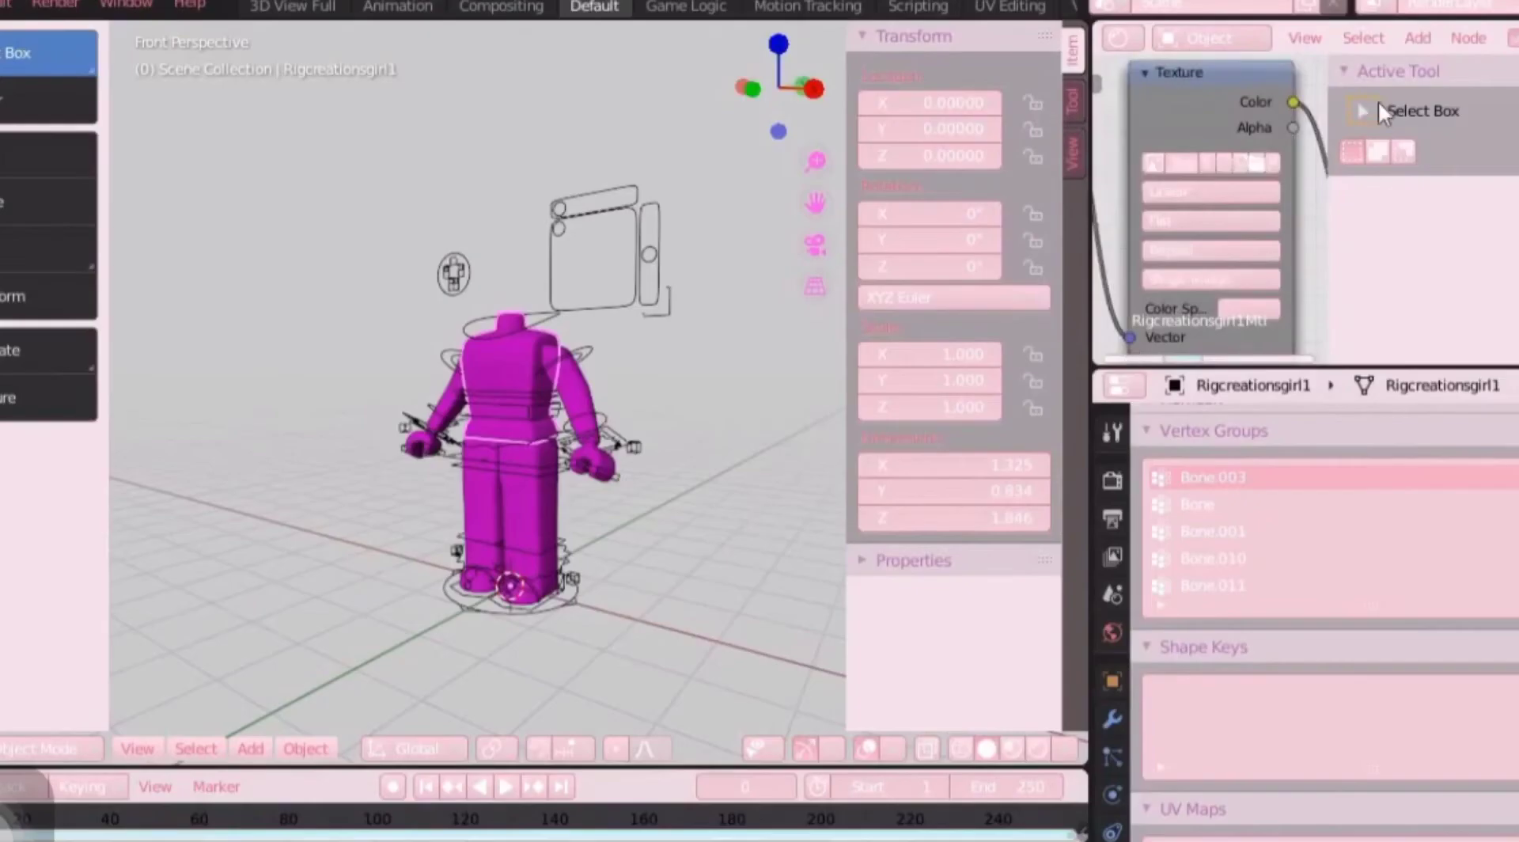
Step: Load the exported avatar texture image from Pictures into the Texture node, then widen the 3D view
click(1254, 162)
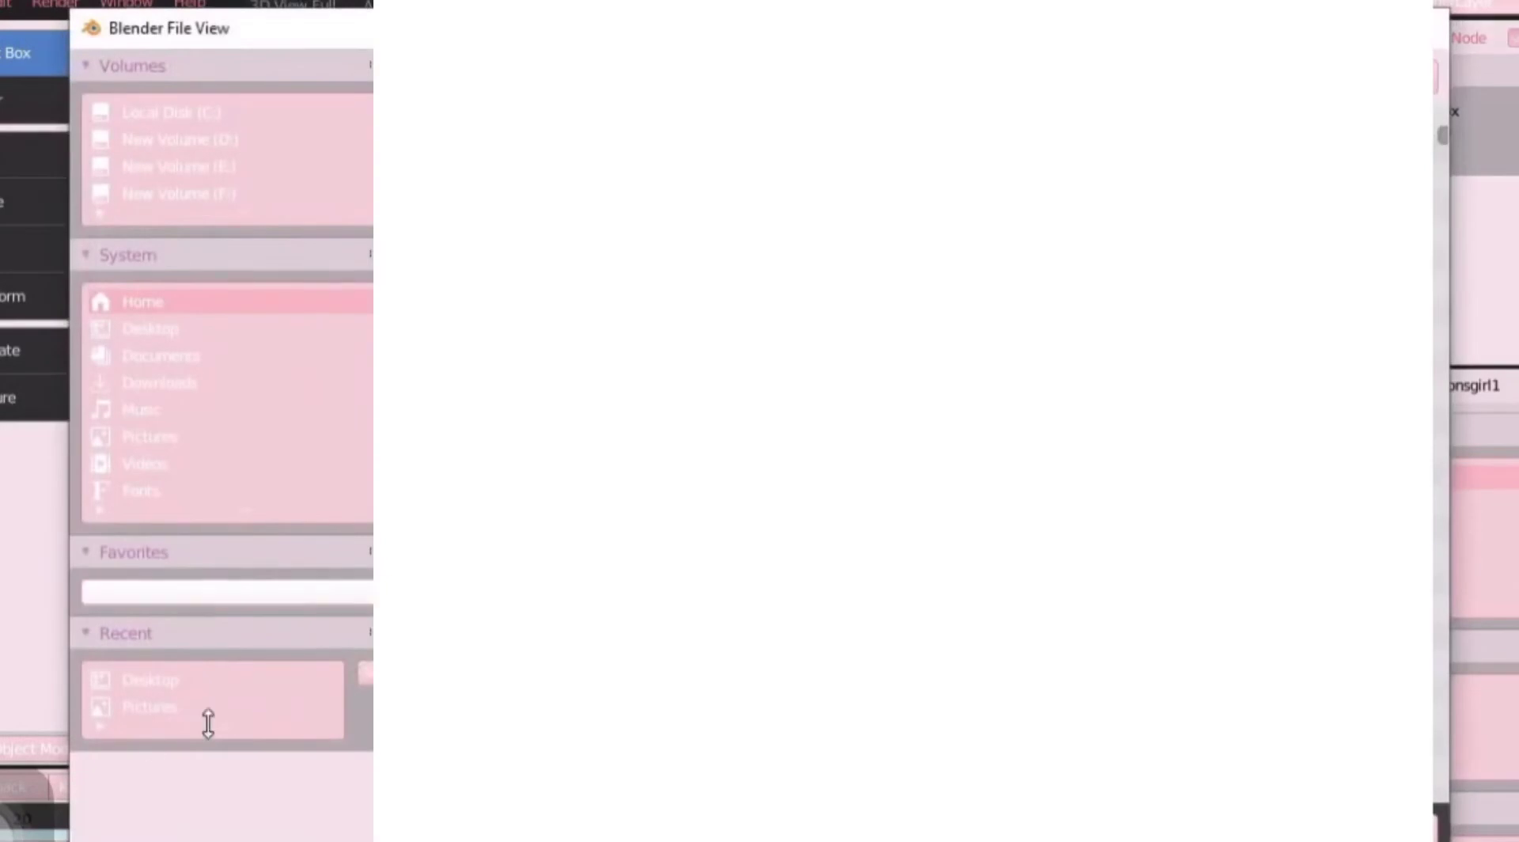
click(218, 708)
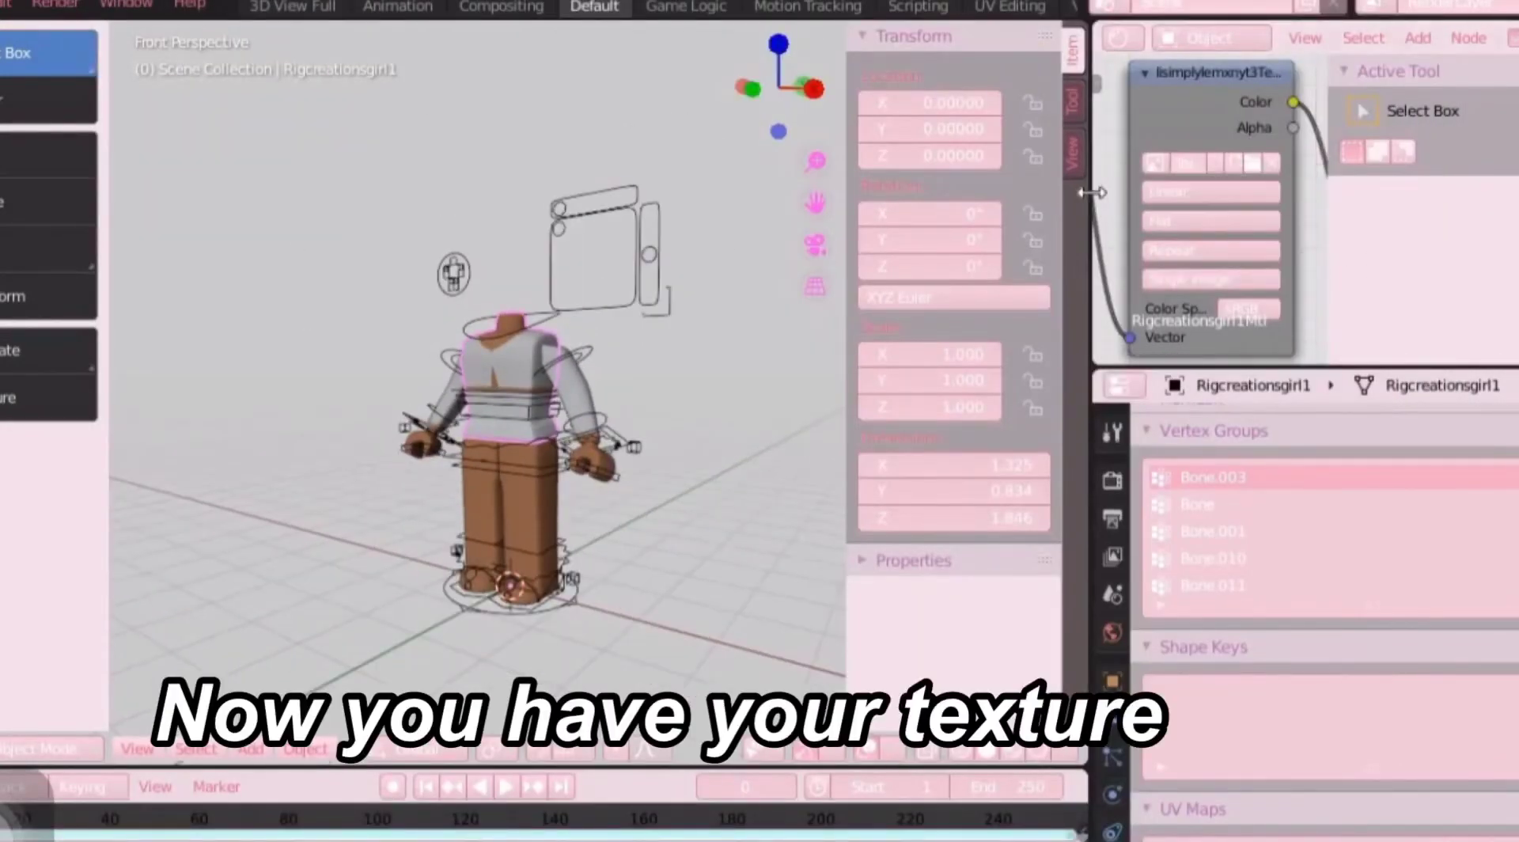
drag(1091, 193, 1270, 164)
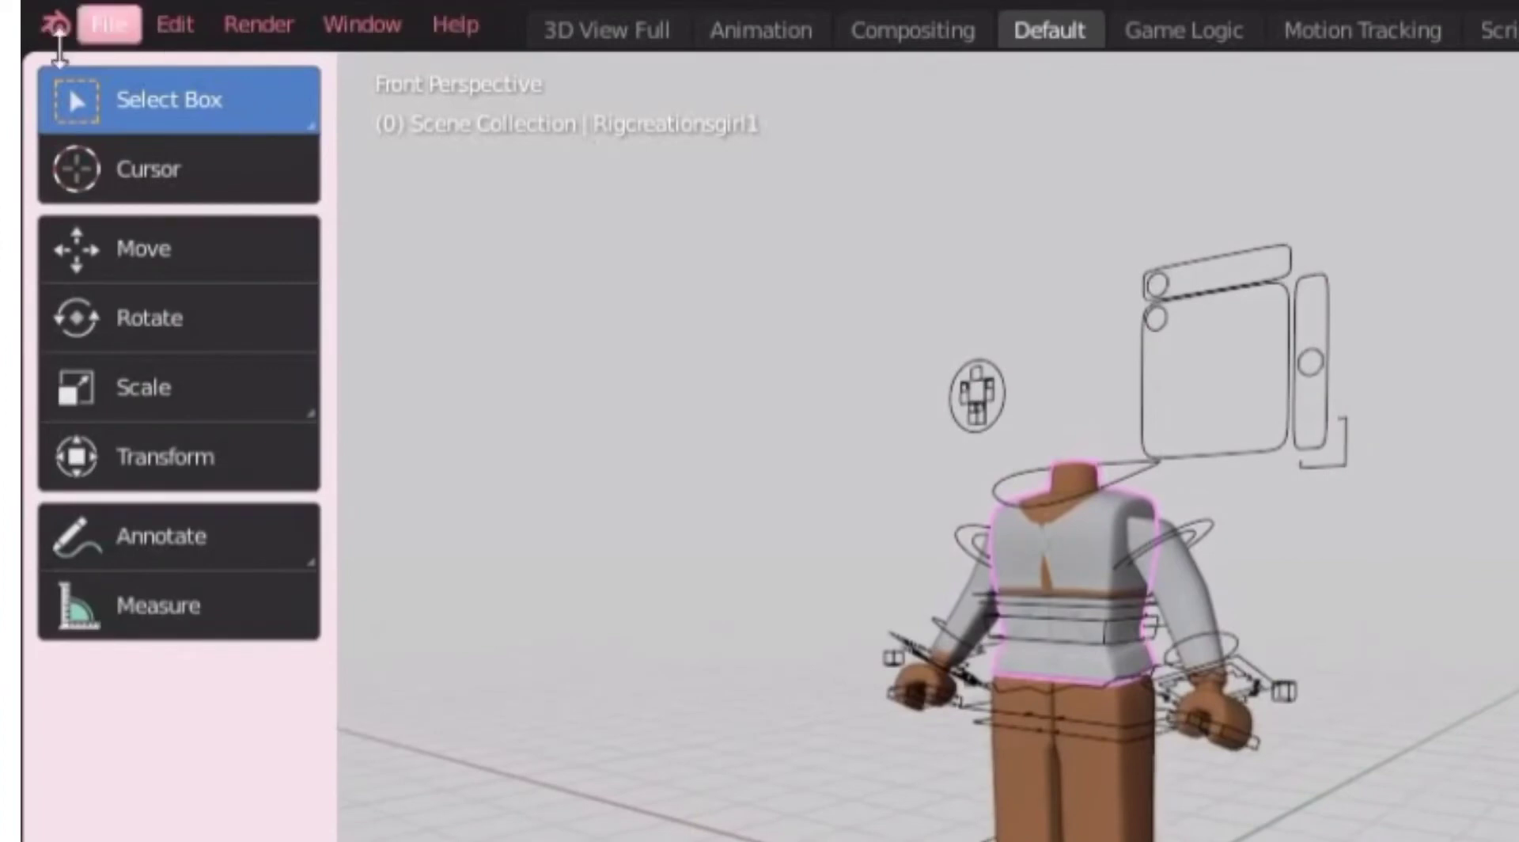
Step: Import the rigged avatar file from the Desktop through the File > Import dialog
click(106, 16)
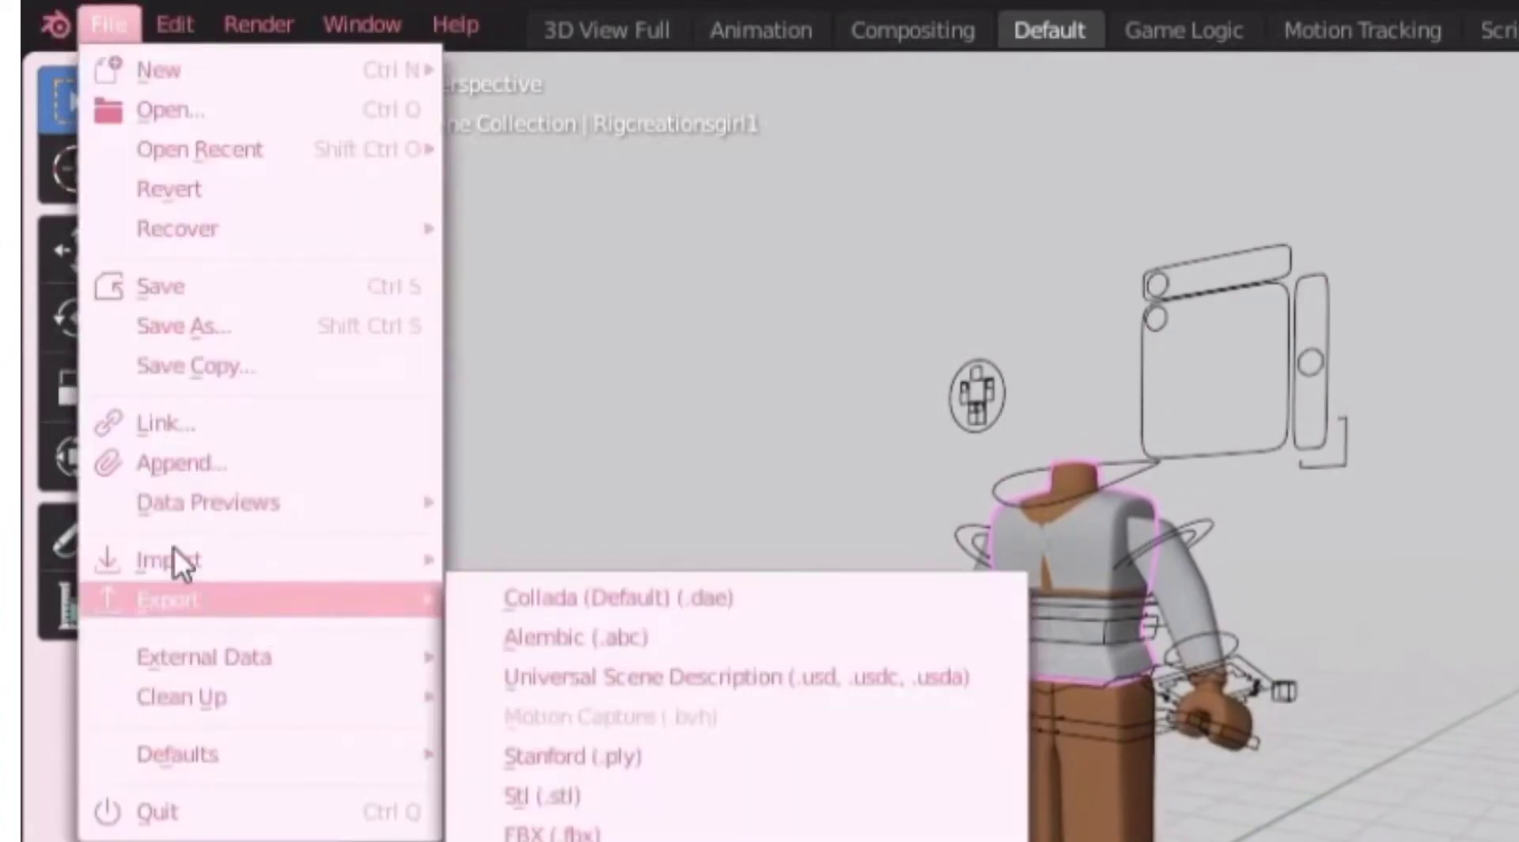
mouse_move(169, 558)
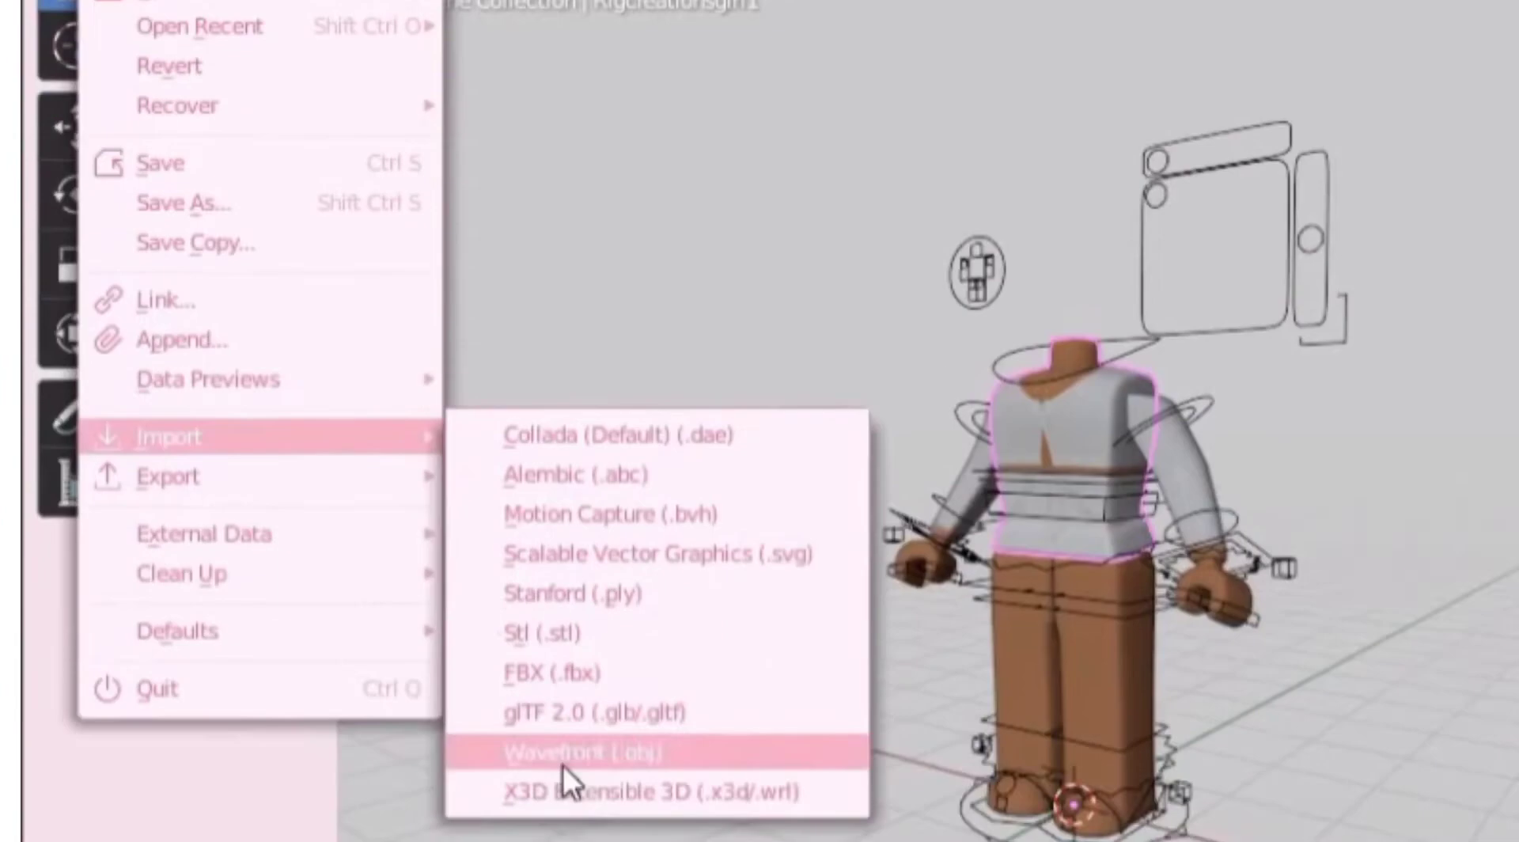
click(563, 766)
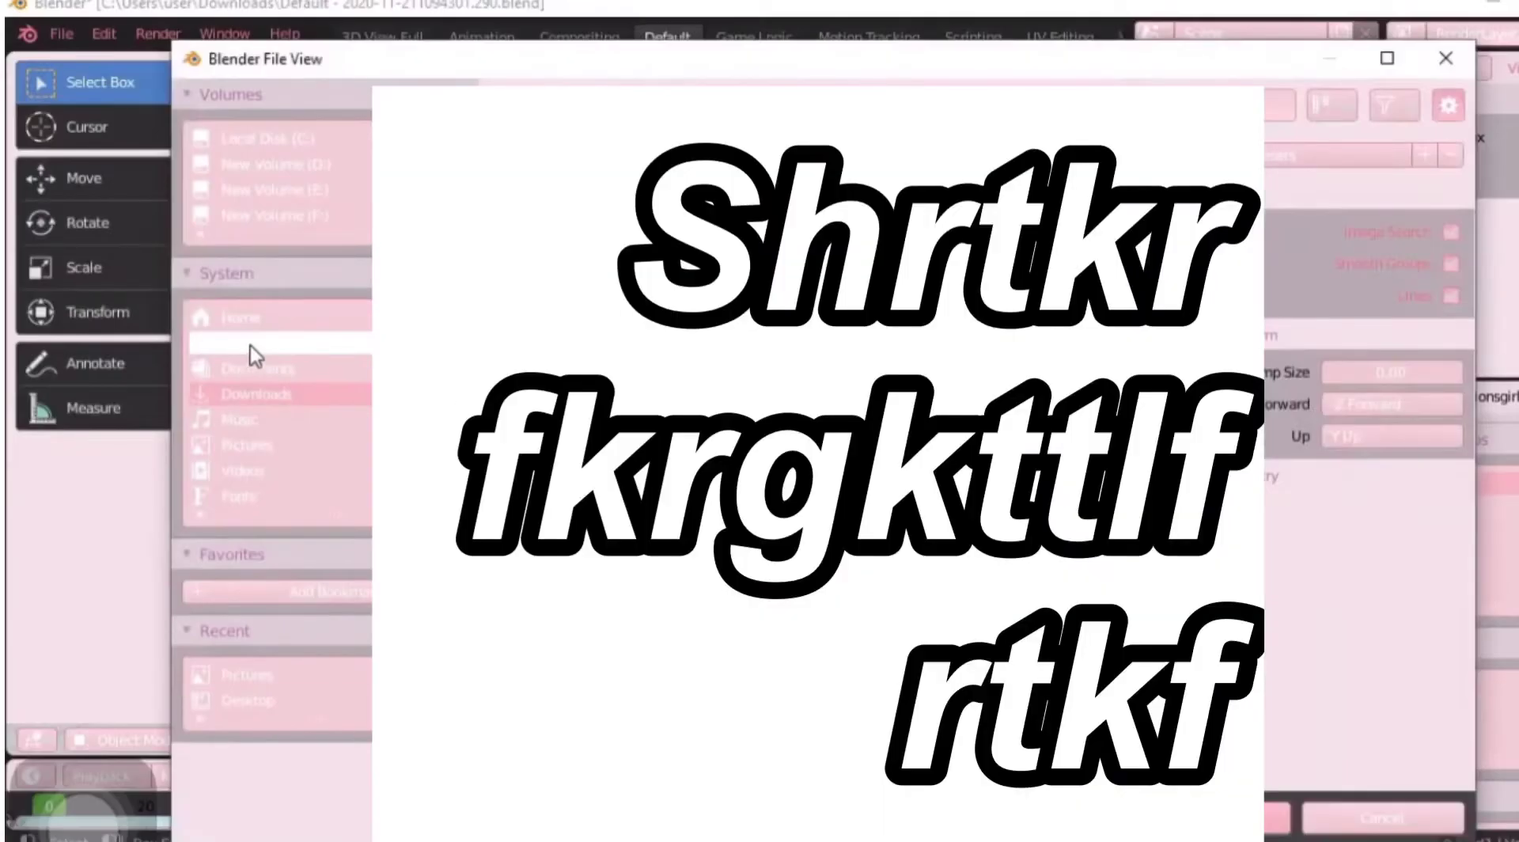
click(250, 345)
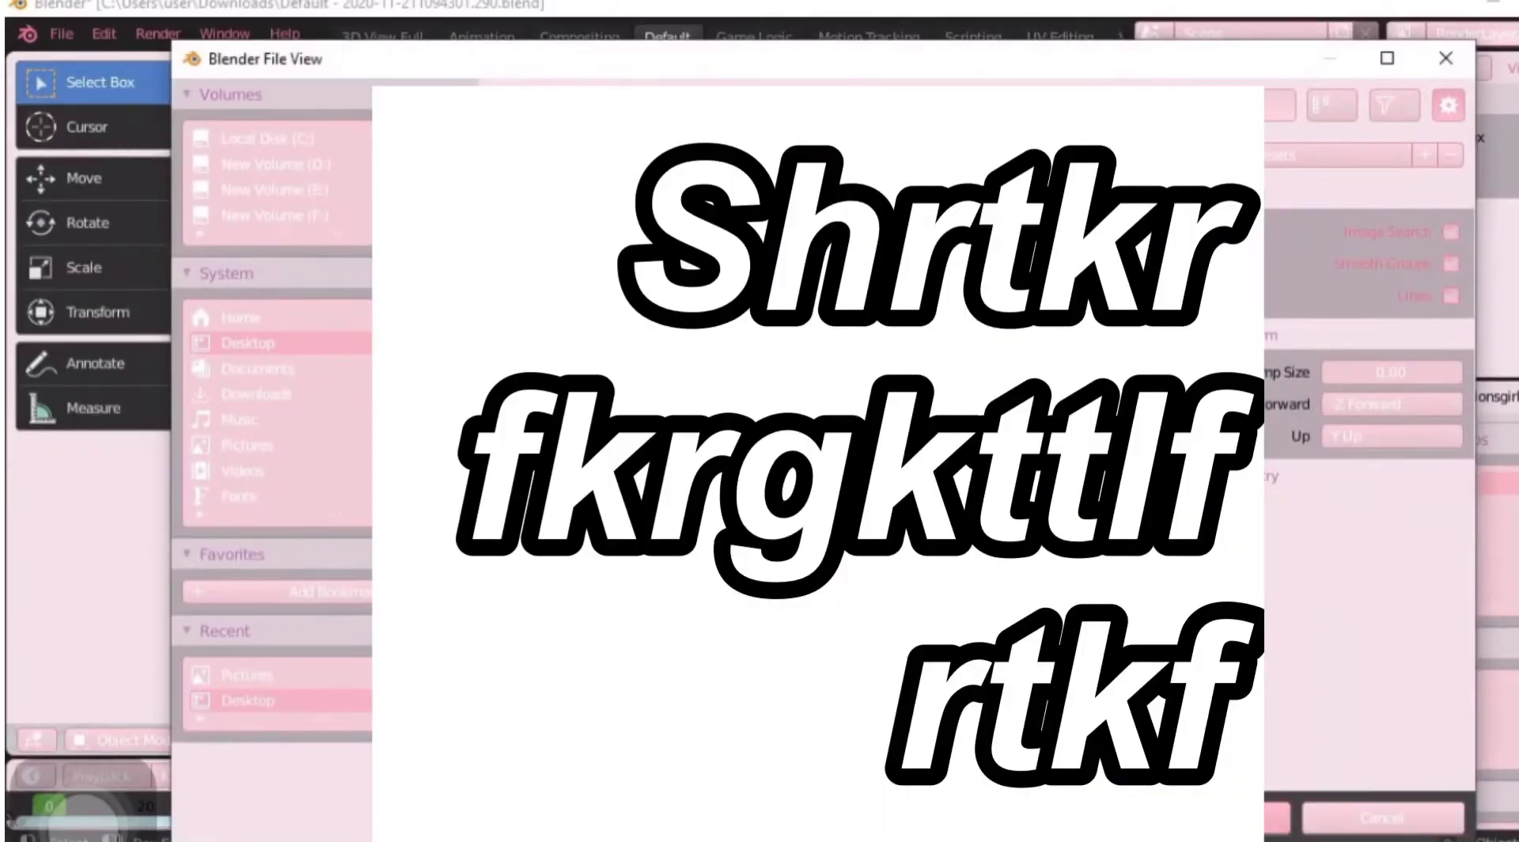
double_click(917, 283)
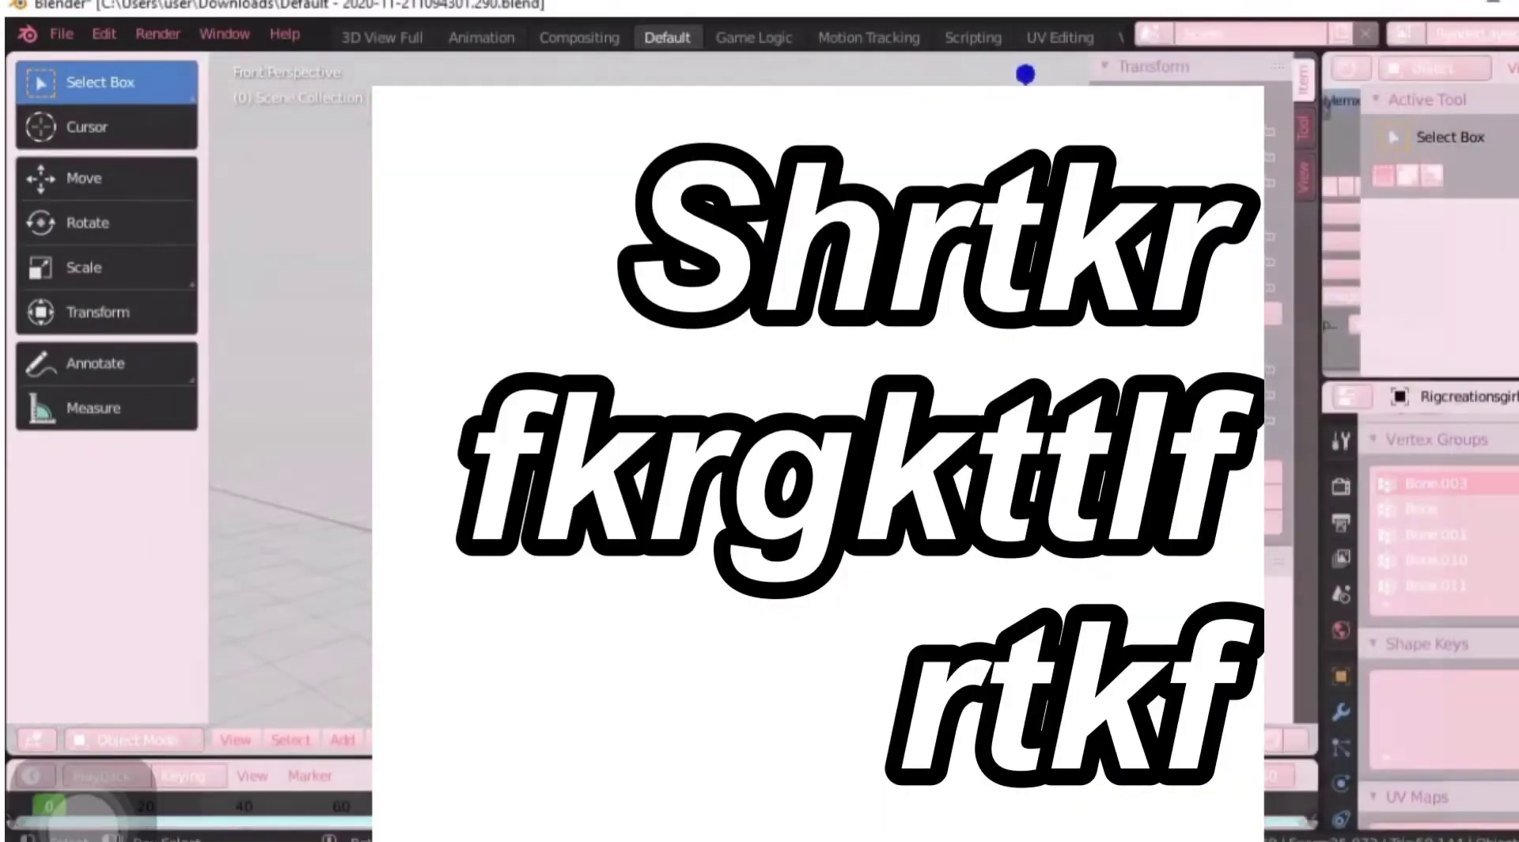
Step: Set the hair's origin to its geometry and rotate the upside-down hair upright
scroll(918, 283, down, 3)
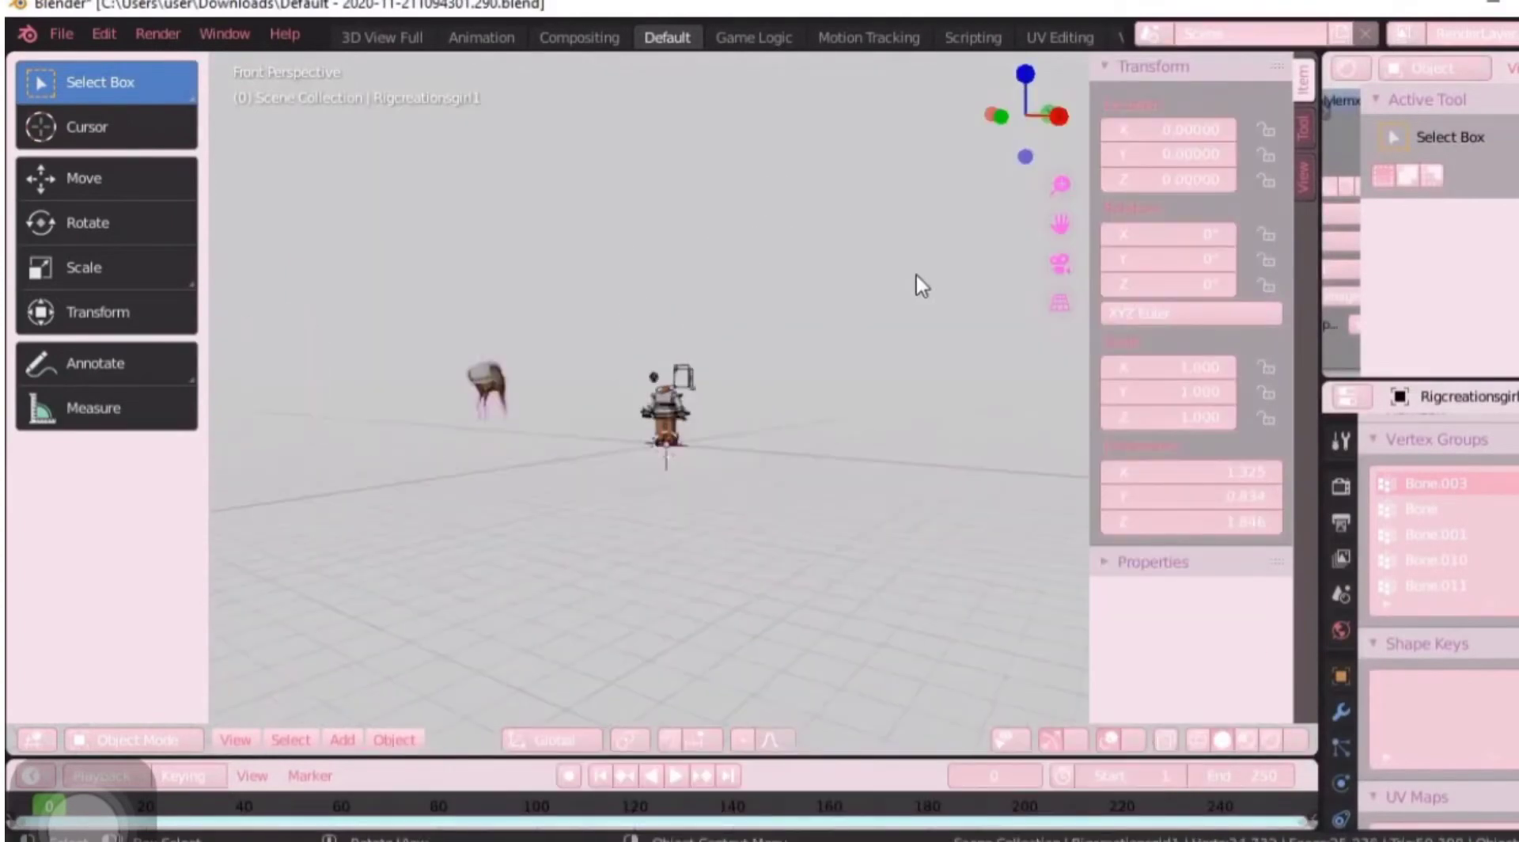
right_click(292, 363)
mouse_move(214, 420)
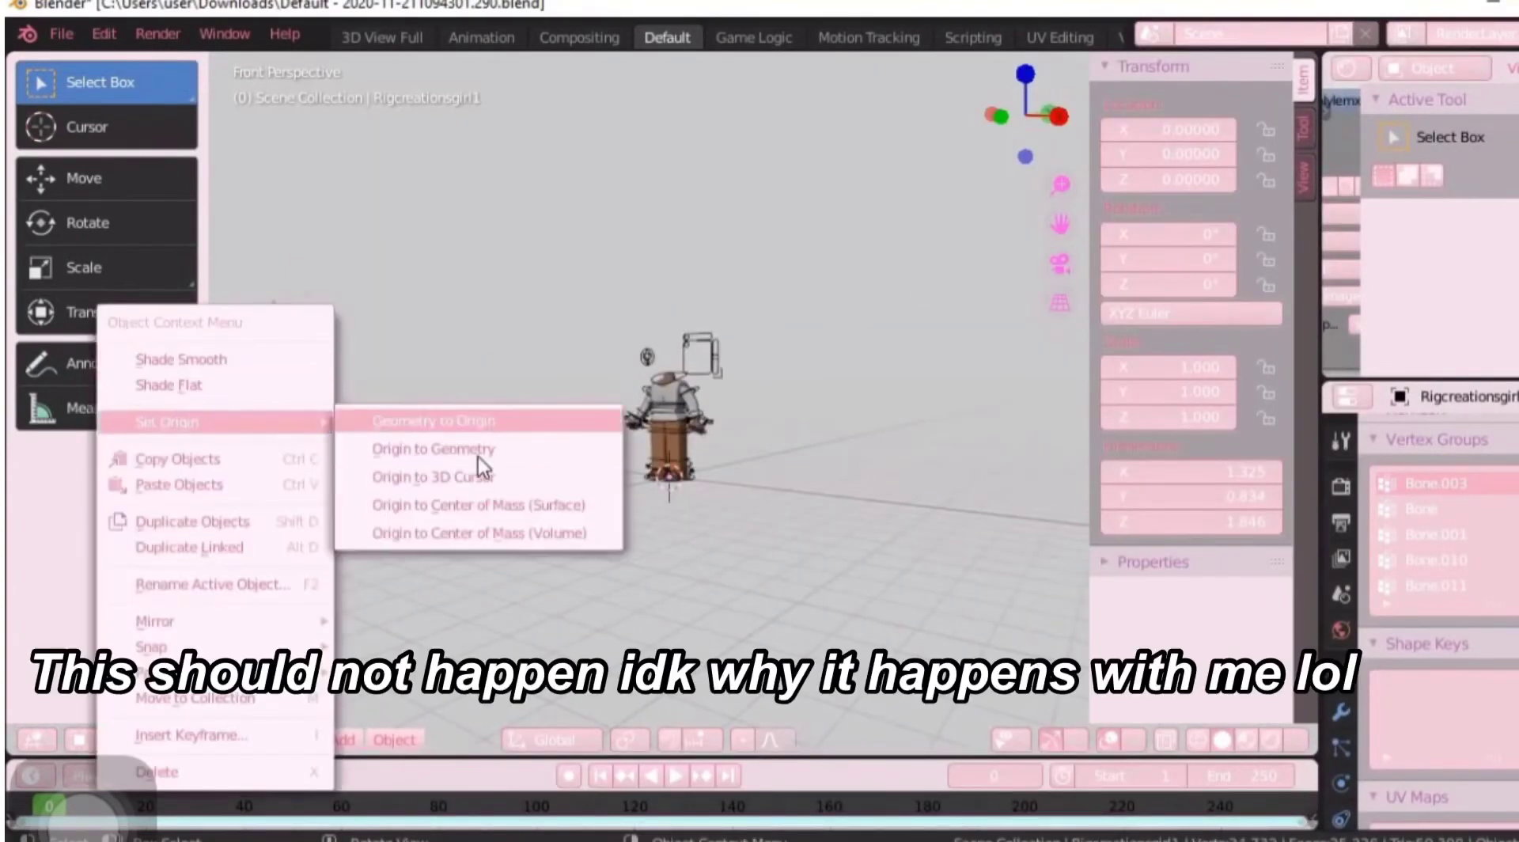
click(478, 452)
scroll(668, 524, up, 3)
scroll(667, 523, up, 3)
click(125, 237)
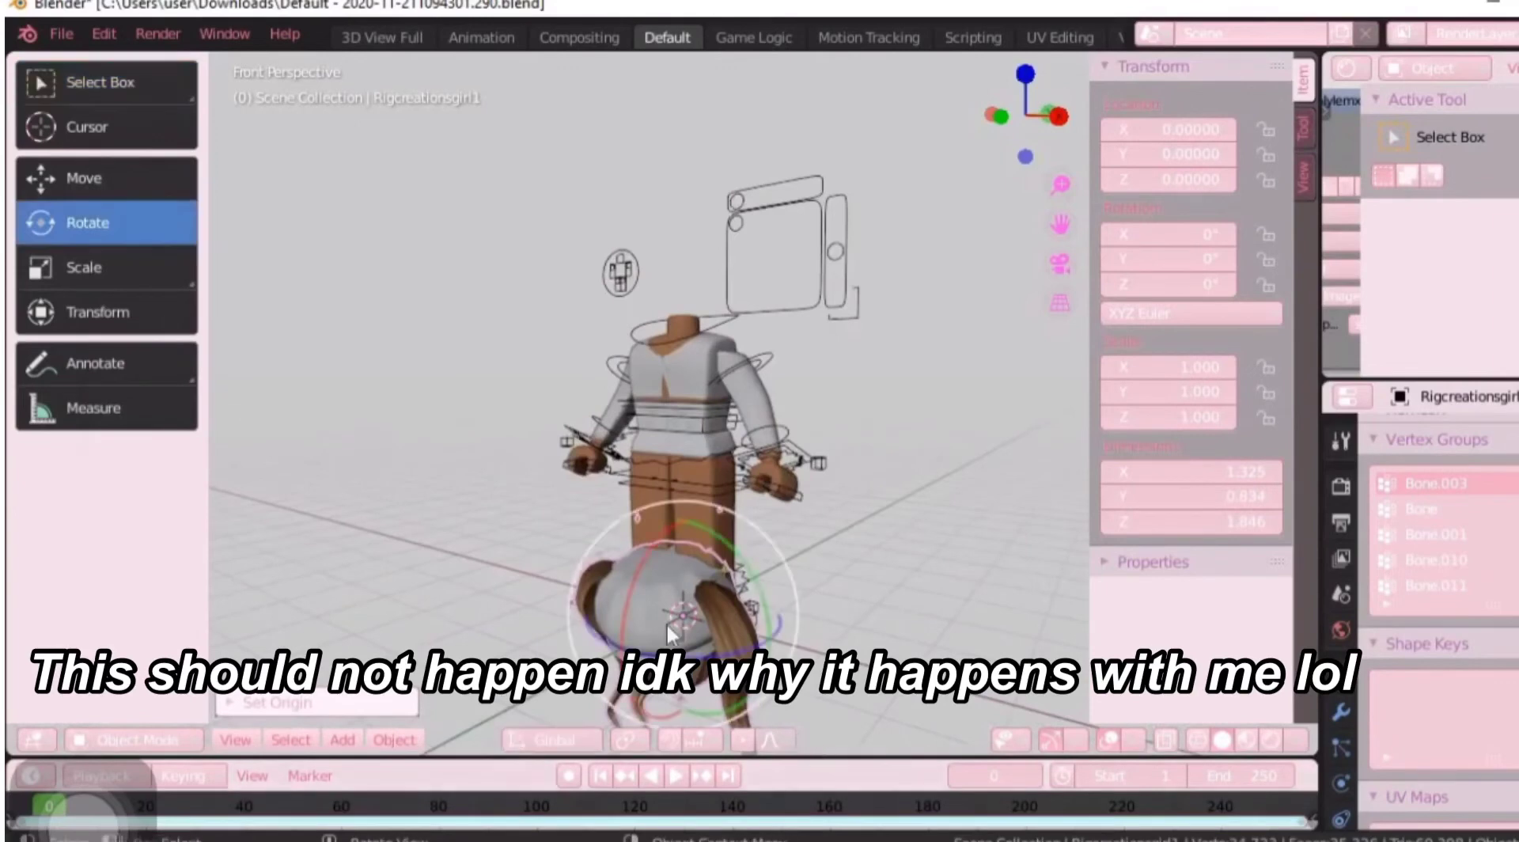
mouse_move(589, 688)
mouse_down()
mouse_move(463, 580)
mouse_move(637, 155)
mouse_up()
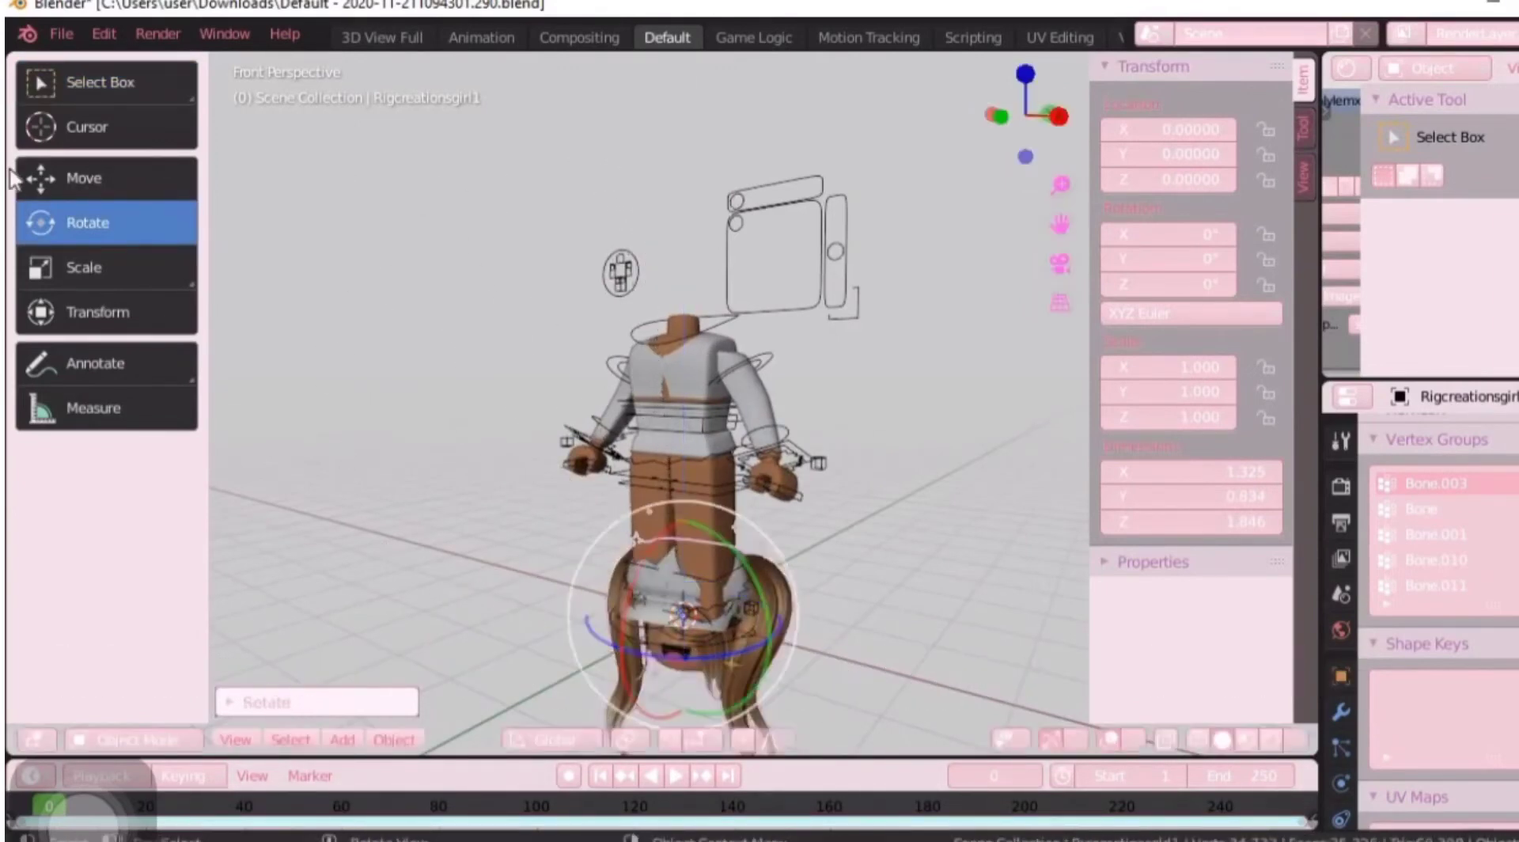
Step: Move the hair up and centre it on top of the avatar's head
click(83, 178)
drag(682, 617, 696, 629)
drag(628, 524, 700, 163)
drag(744, 267, 755, 273)
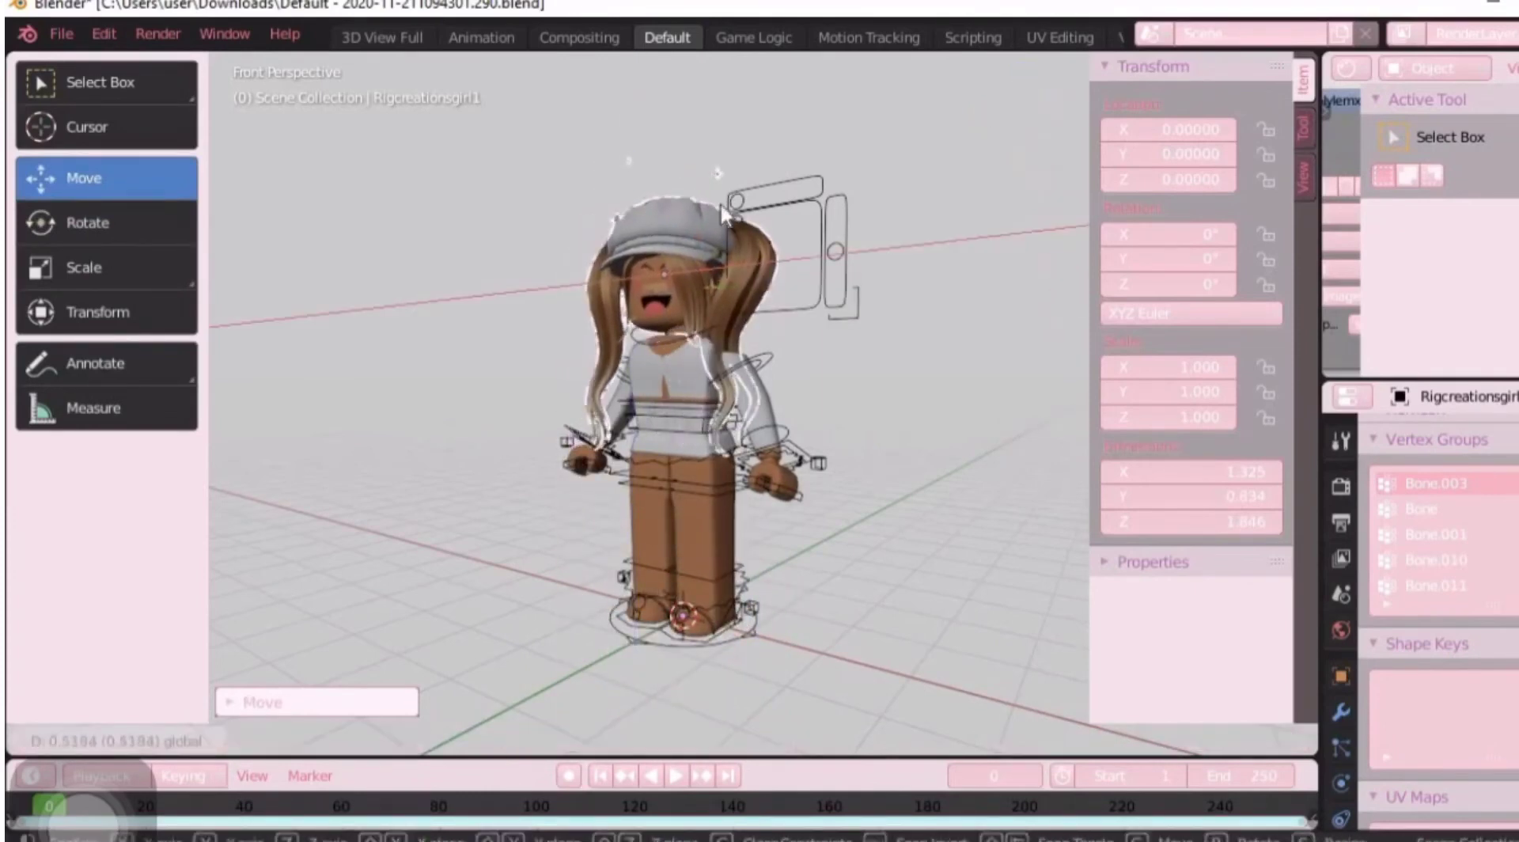
mouse_move(660, 145)
mouse_down()
mouse_move(686, 307)
mouse_move(748, 254)
mouse_up()
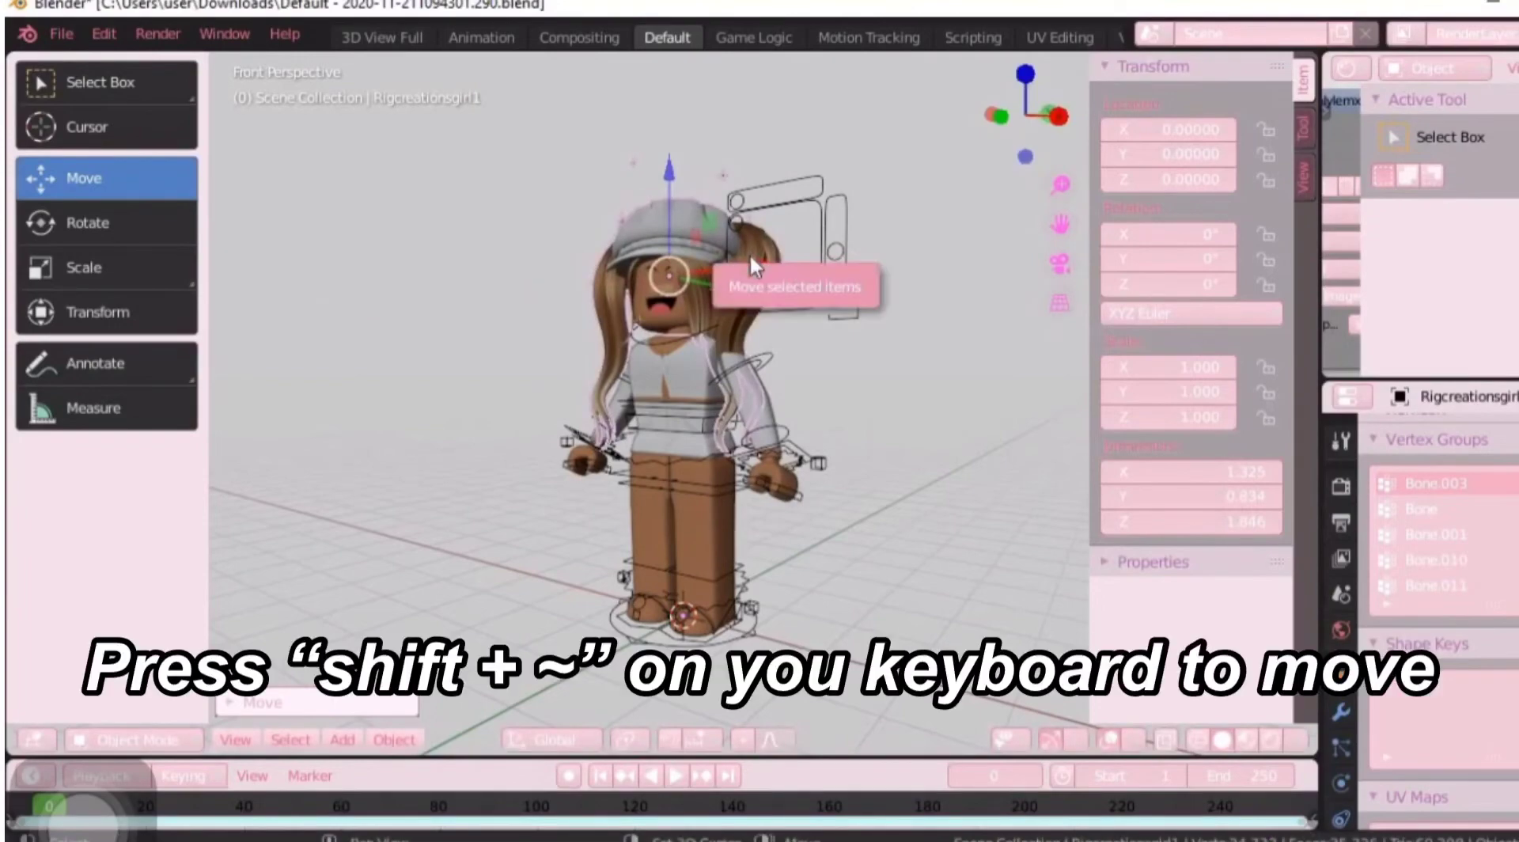
Step: Walk-navigate close to the avatar's face and rotate the hair slightly to fit the head
key(shift+grave)
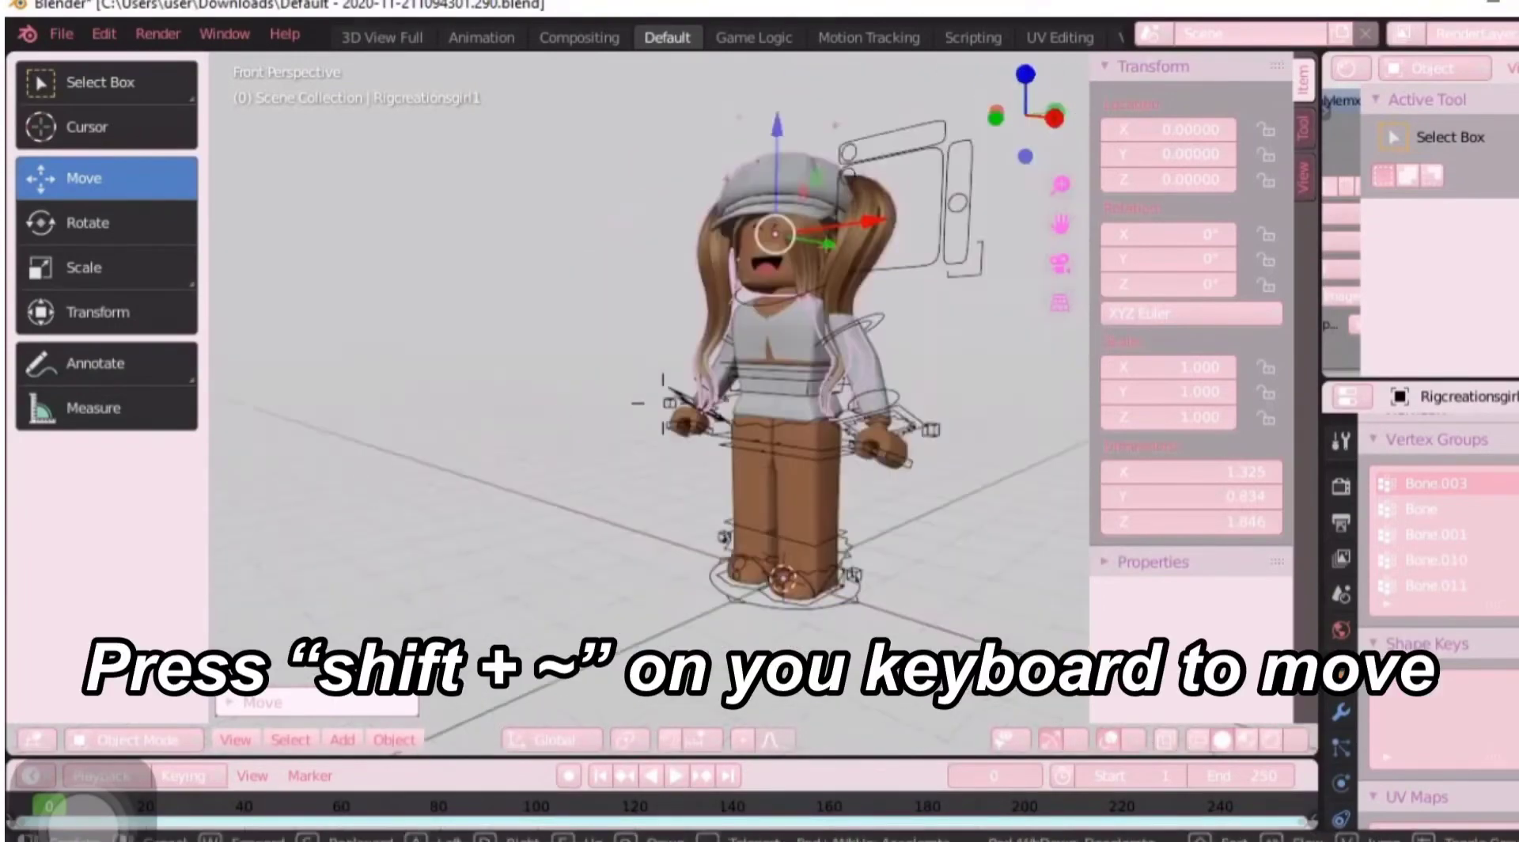
key(w)
key(w)
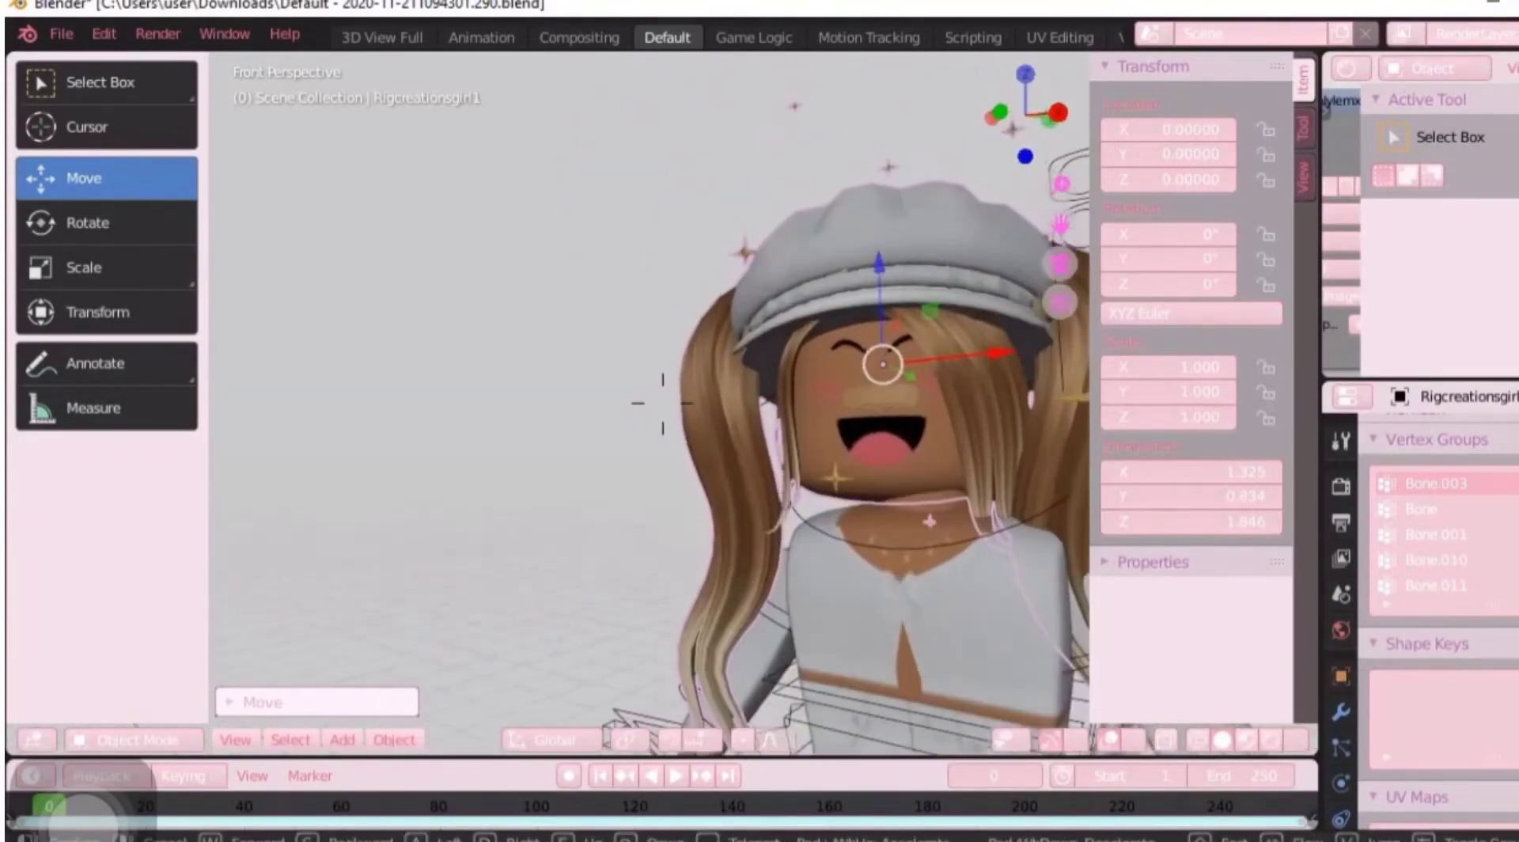
click(676, 302)
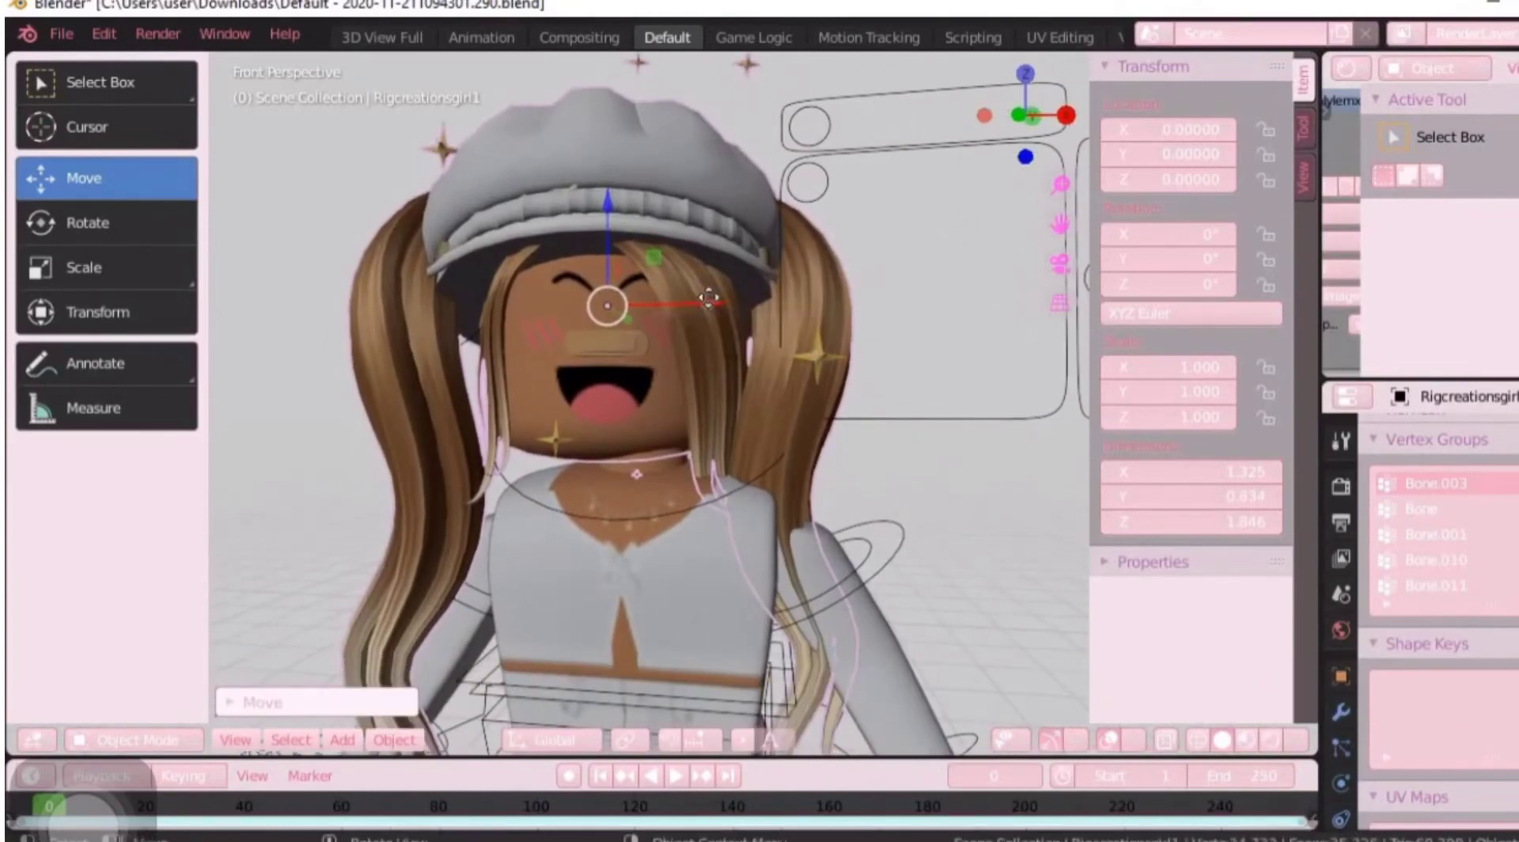
click(87, 222)
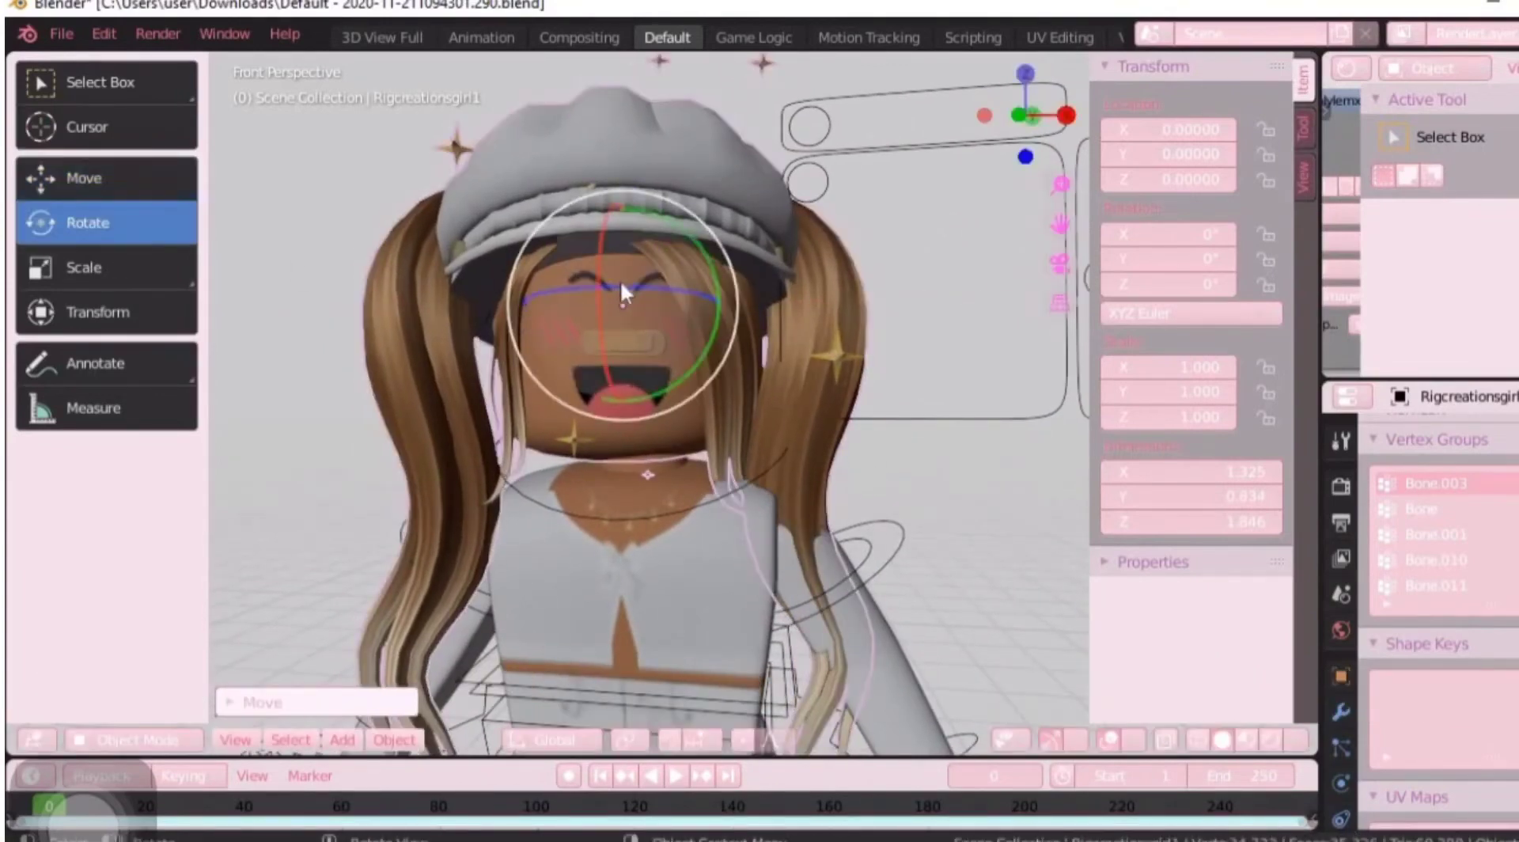
drag(622, 290, 625, 295)
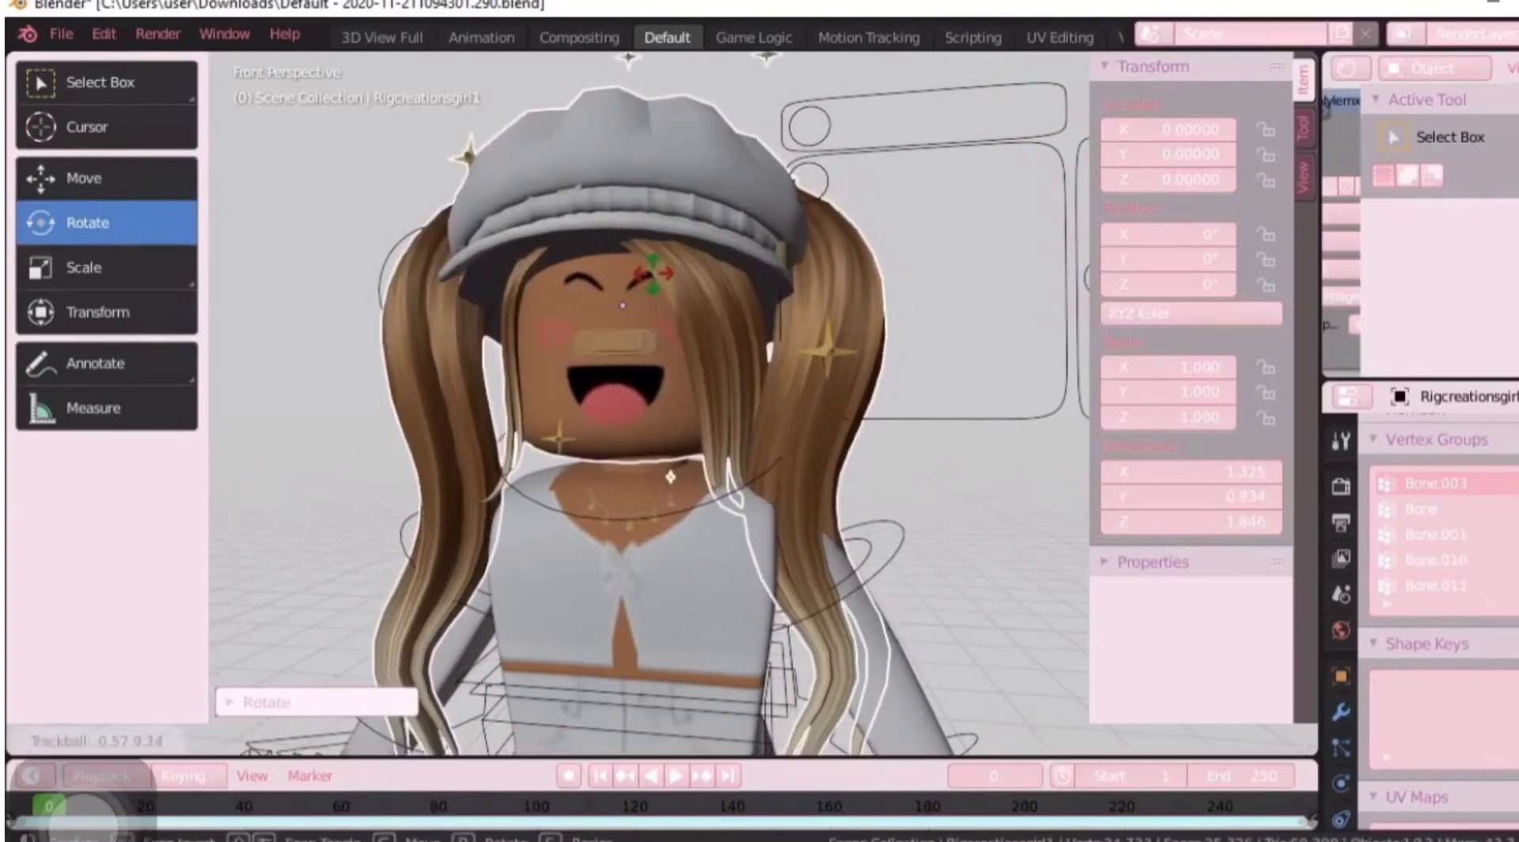
click(40, 238)
Step: Nudge the hair slightly right so it sits squarely on the head
click(129, 173)
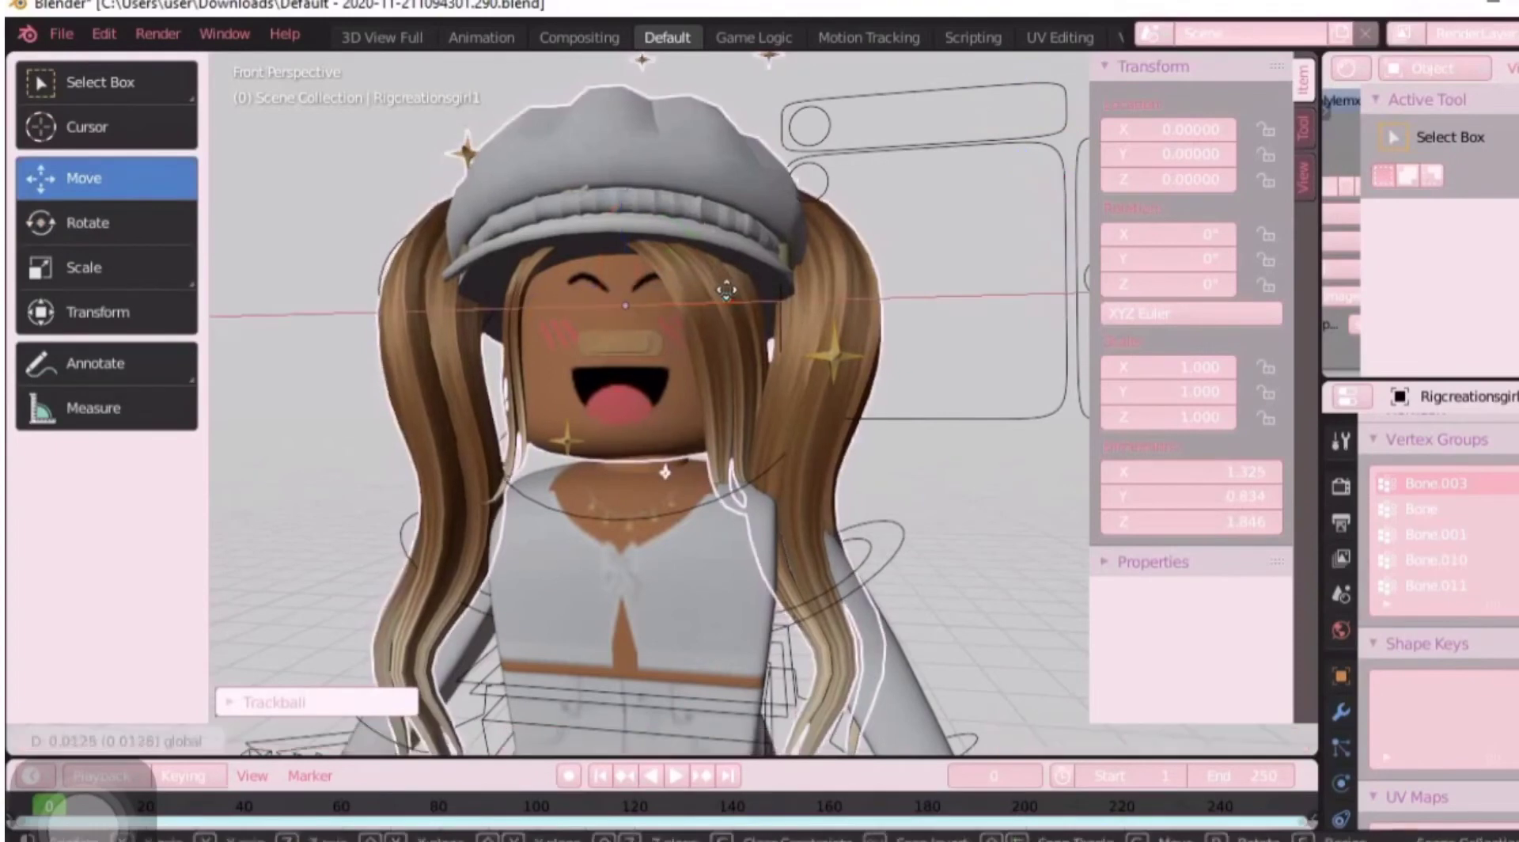
drag(715, 295, 732, 288)
click(732, 288)
scroll(815, 317, down, 2)
scroll(815, 317, down, 2)
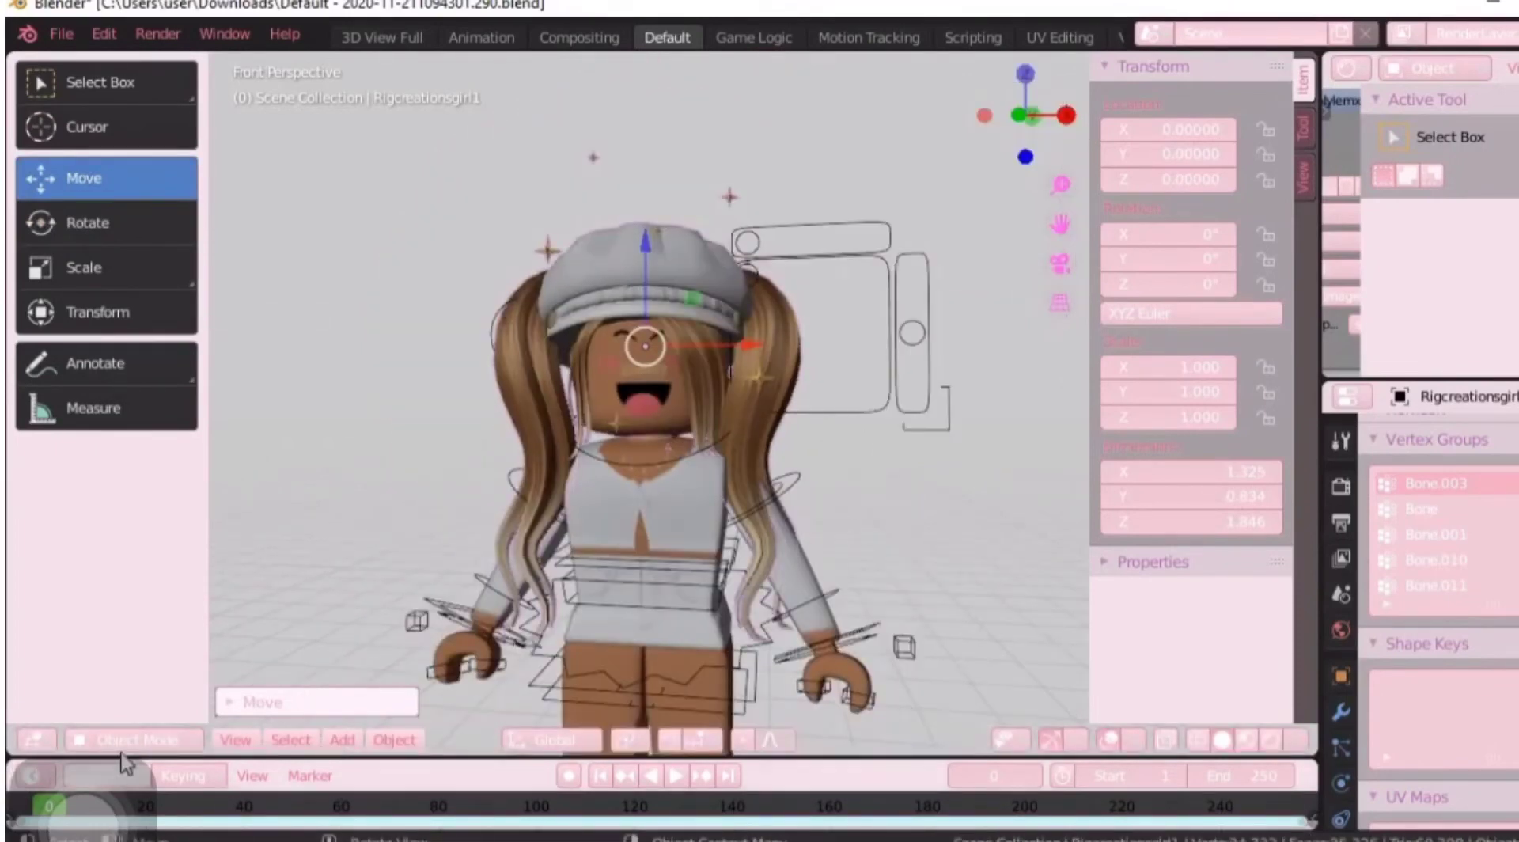
click(99, 744)
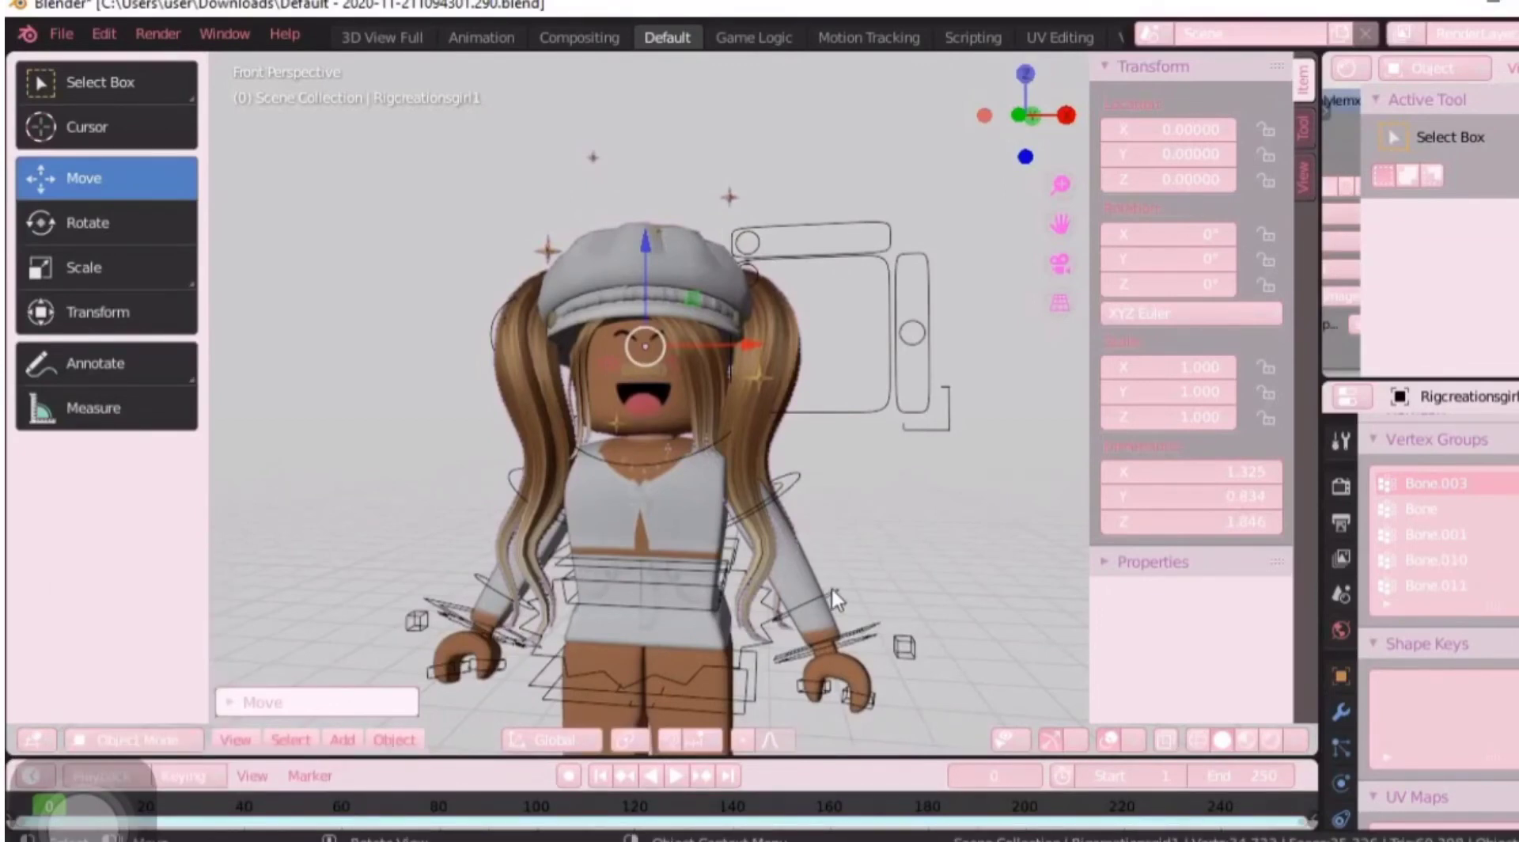
Step: Switch the rig to Pose Mode and rotate the arms: one hand beside the face, one lowered
click(131, 740)
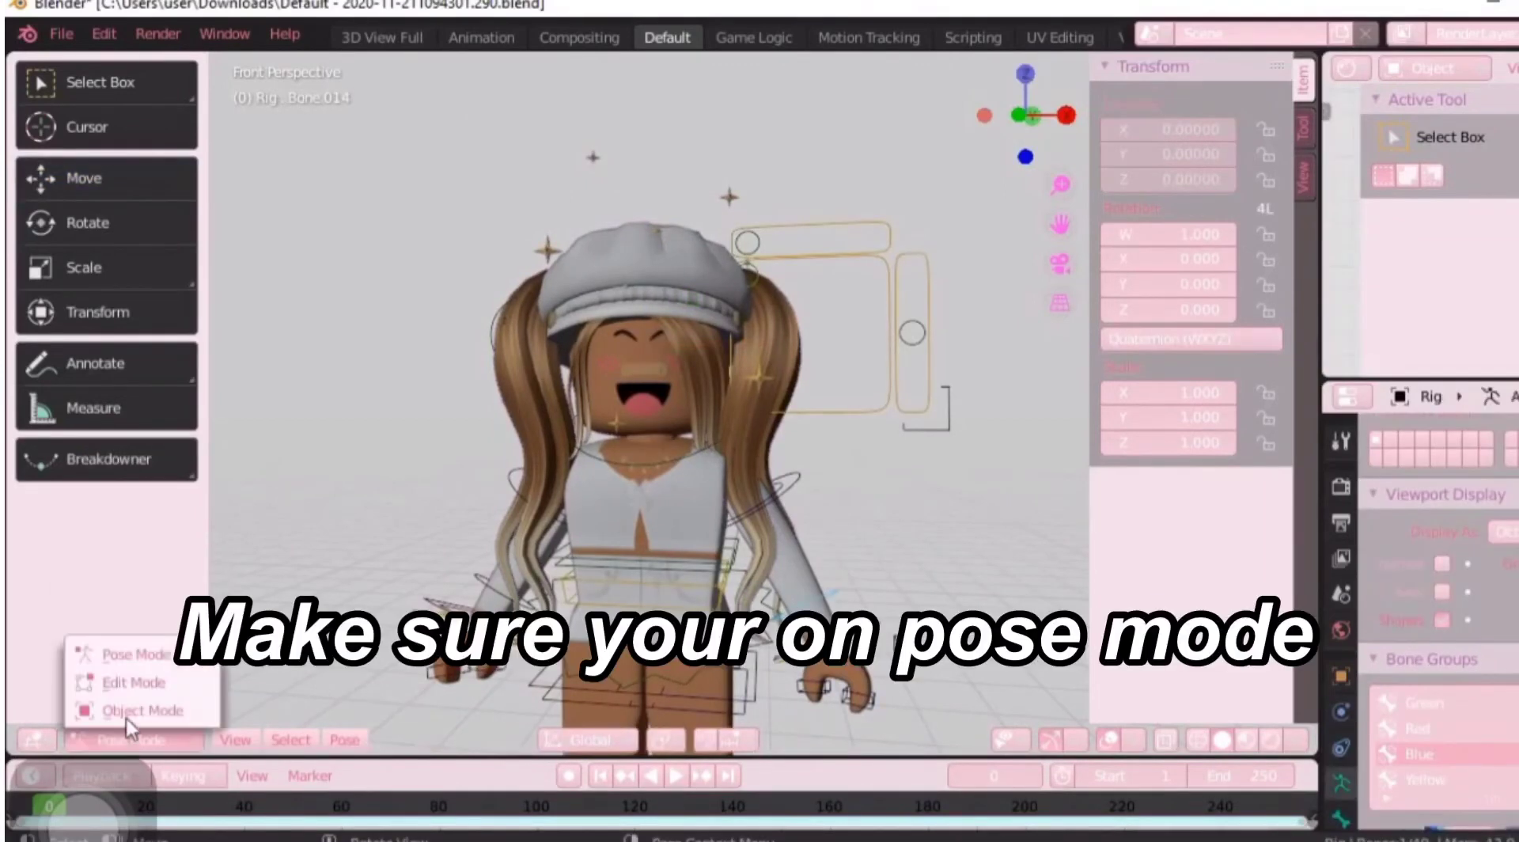
click(130, 654)
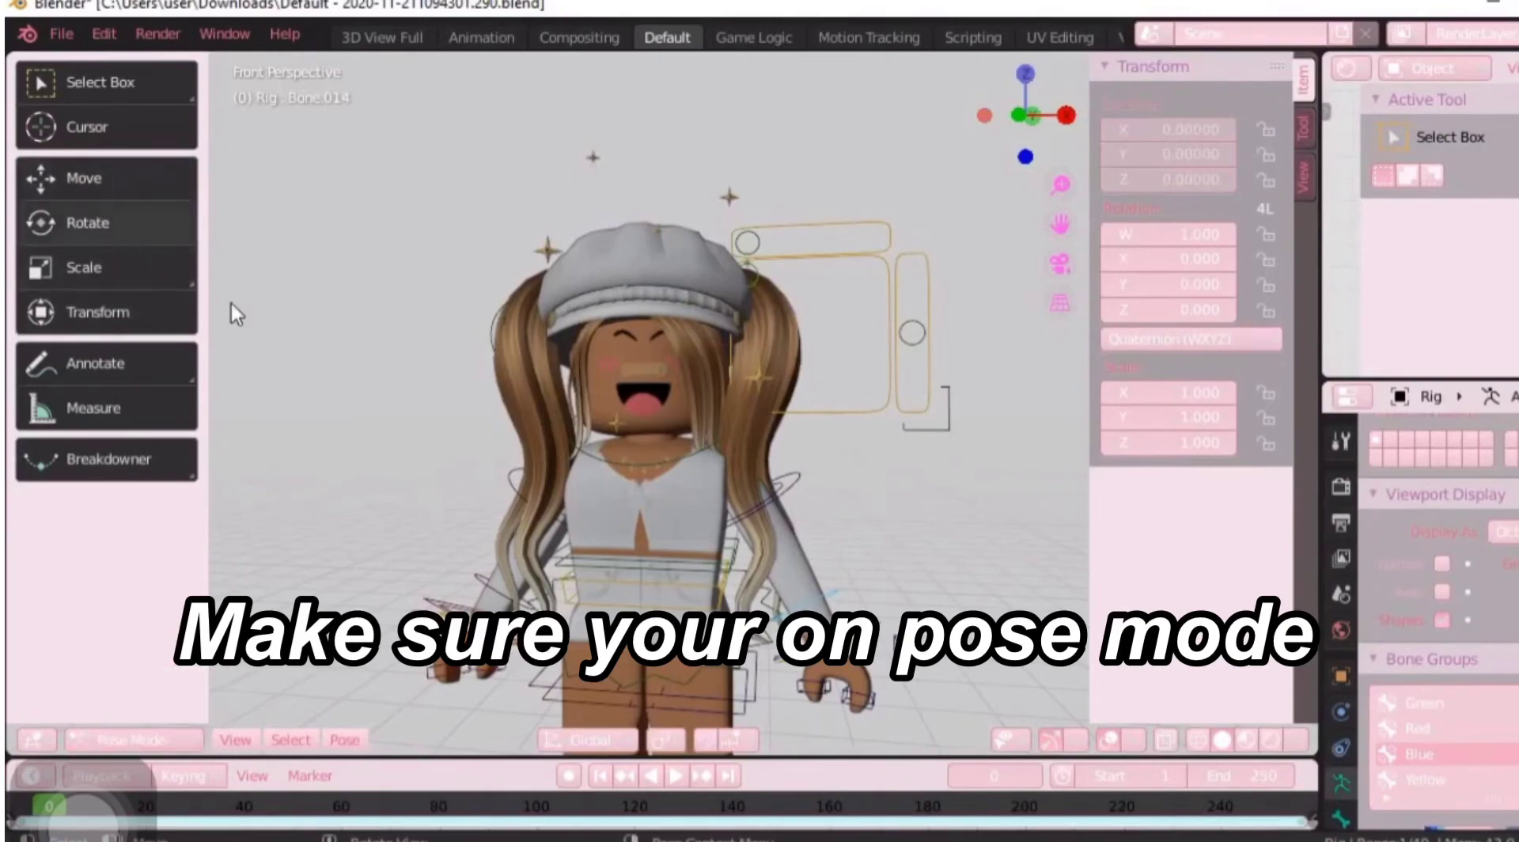
click(87, 222)
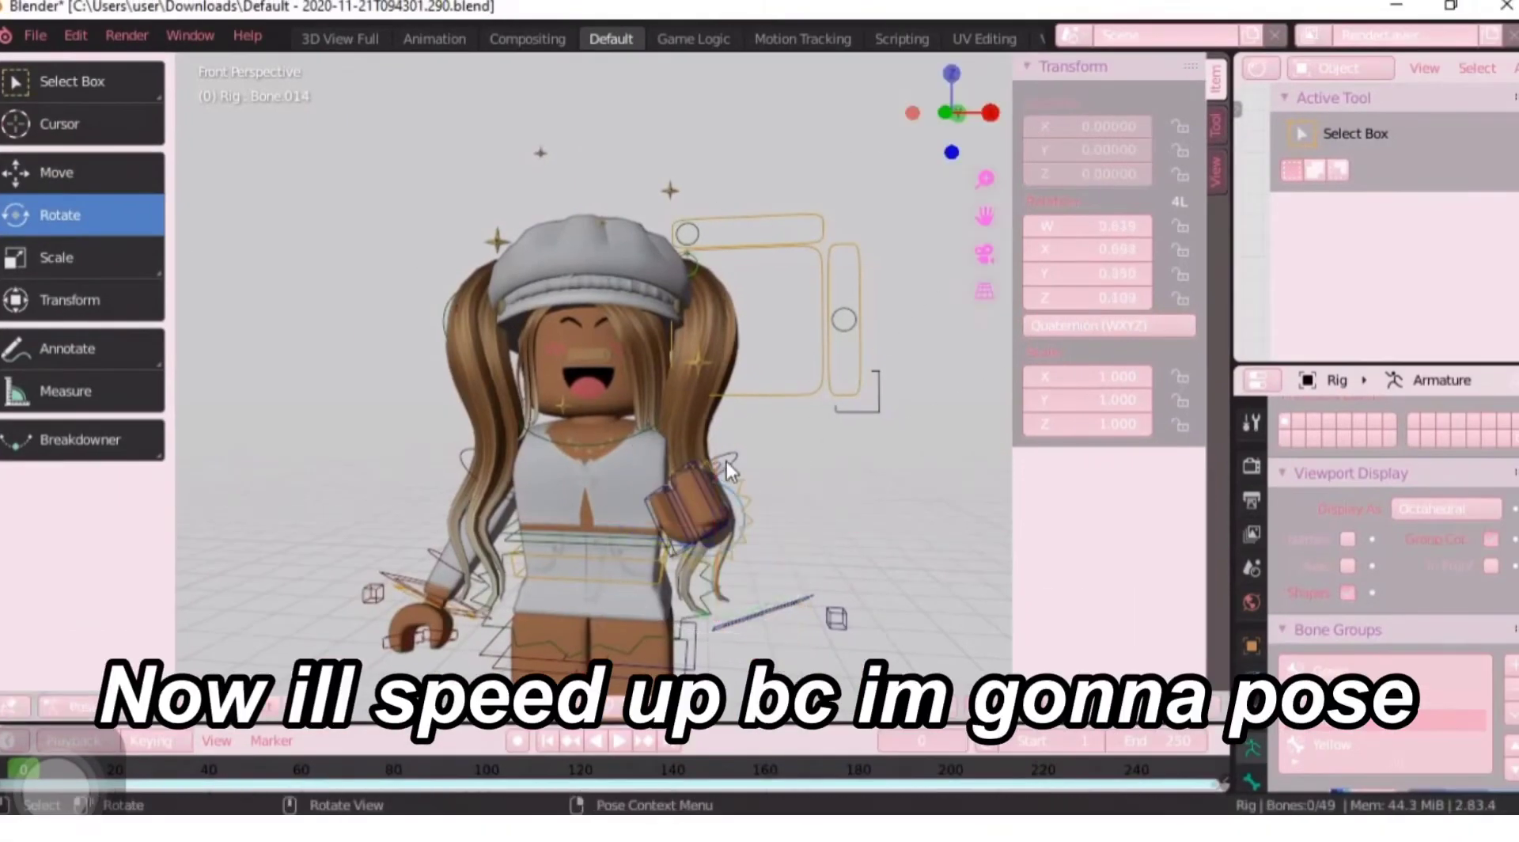
middle_drag(728, 471, 775, 443)
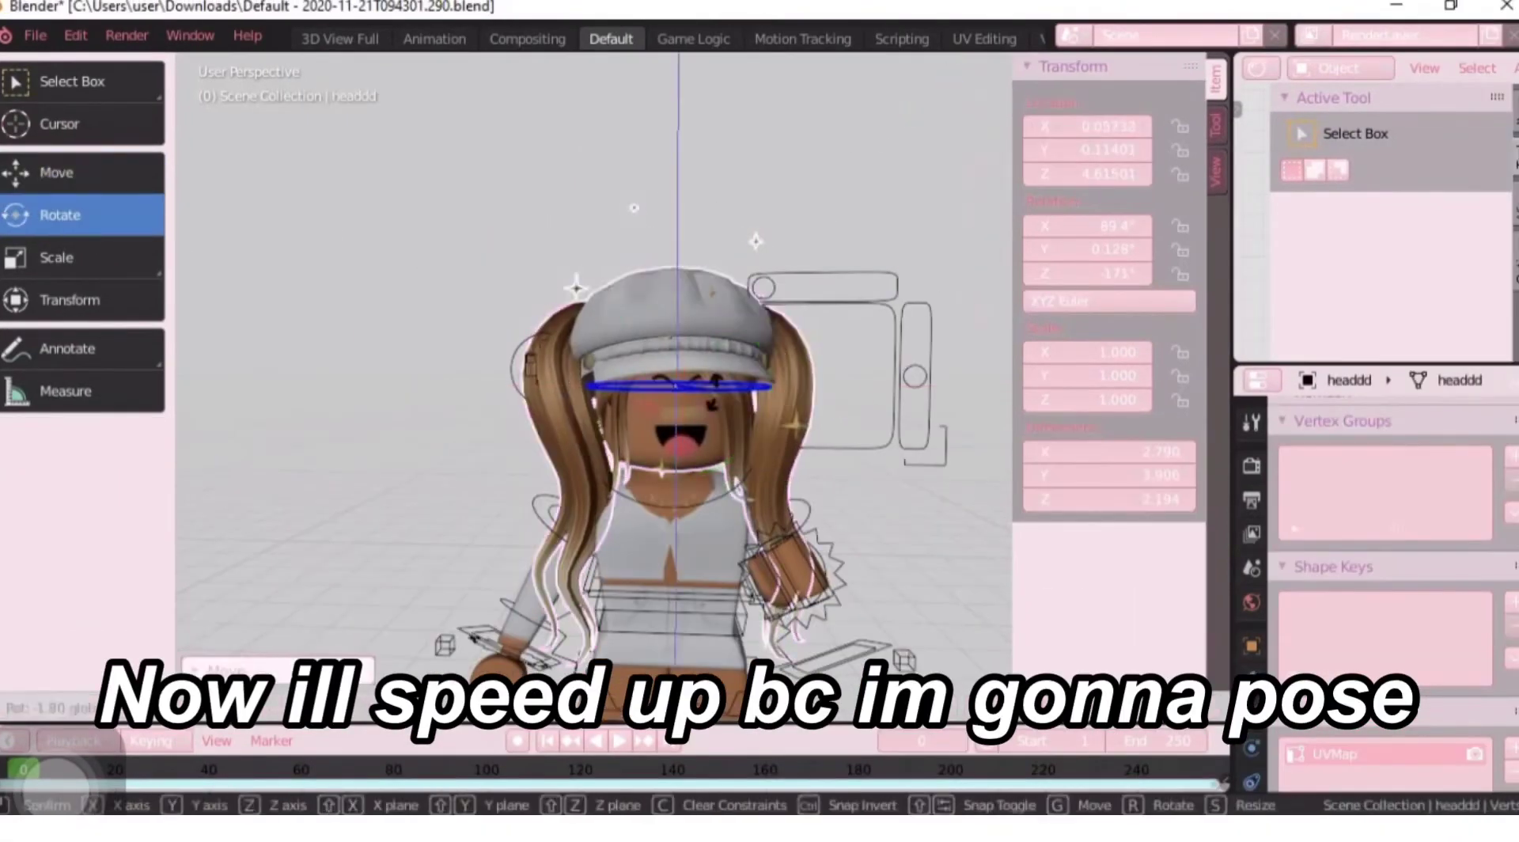
drag(814, 475, 838, 422)
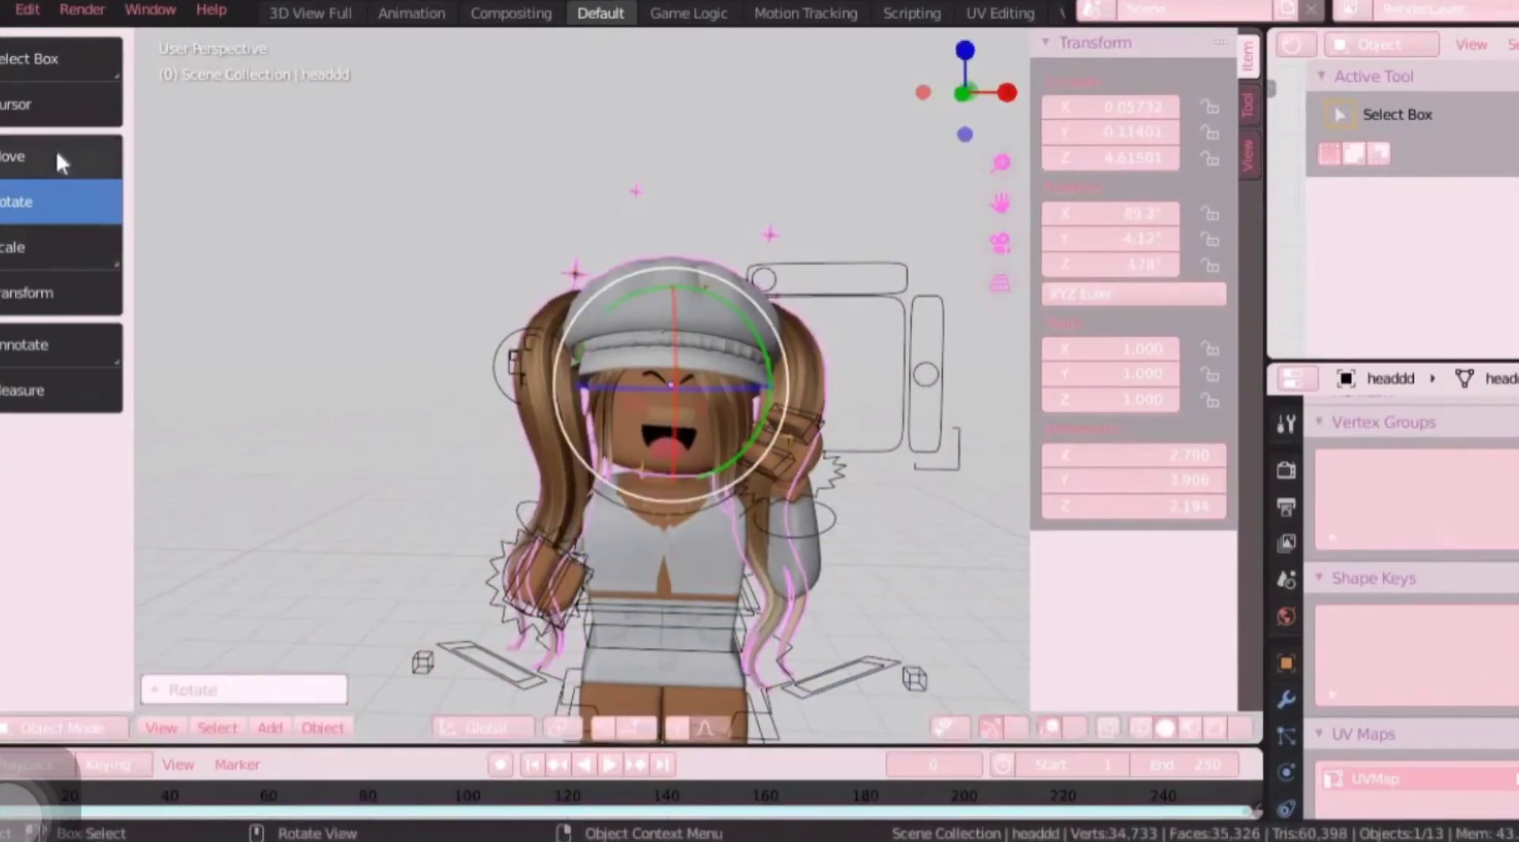
Step: Shift the head slightly sideways to centre it on the body, then deselect it
click(59, 156)
drag(766, 387, 758, 378)
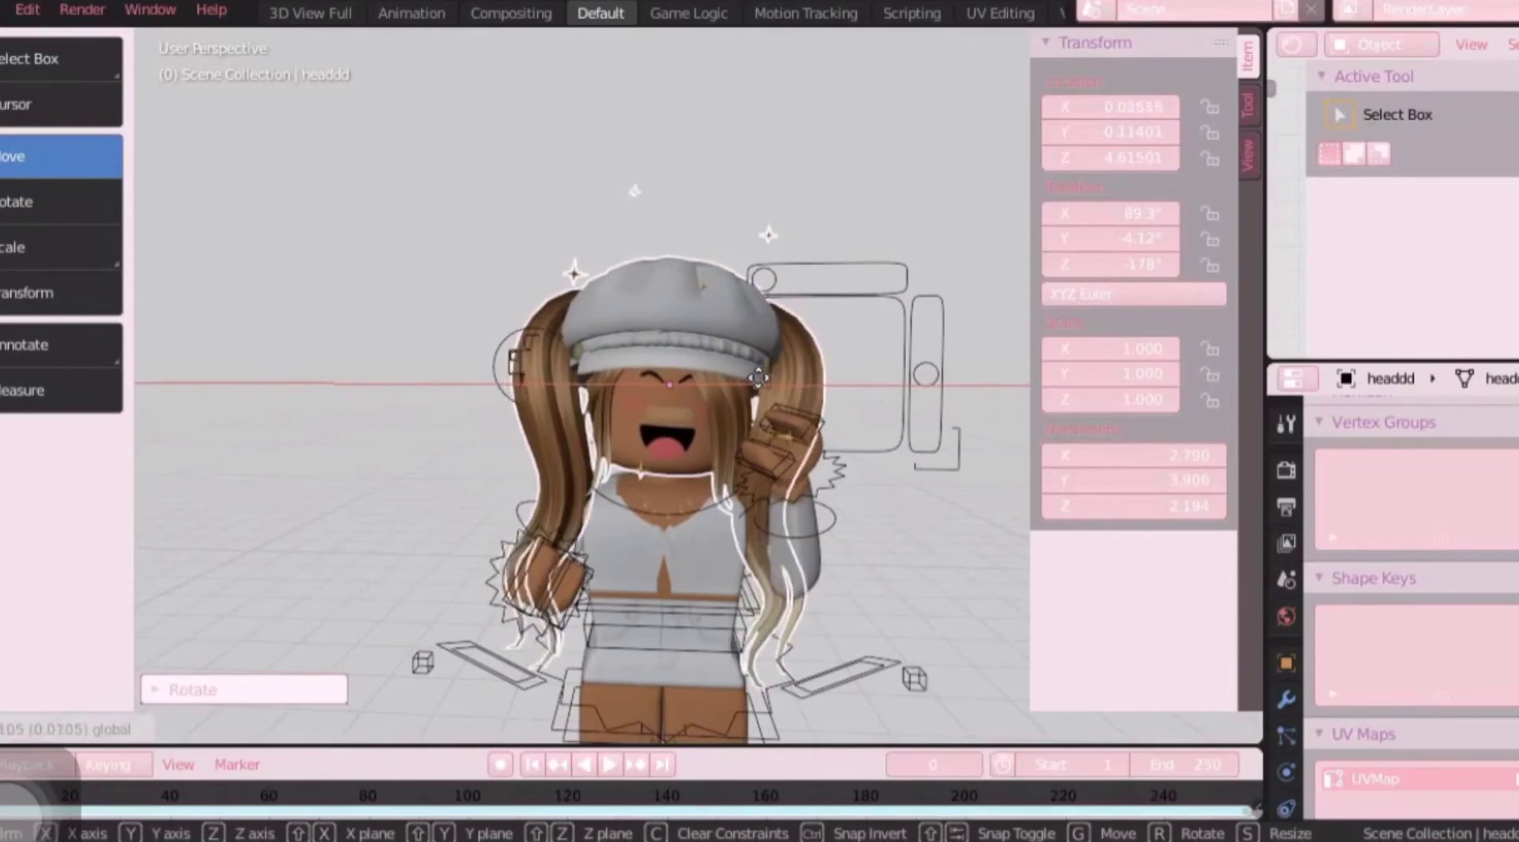
drag(809, 431, 810, 432)
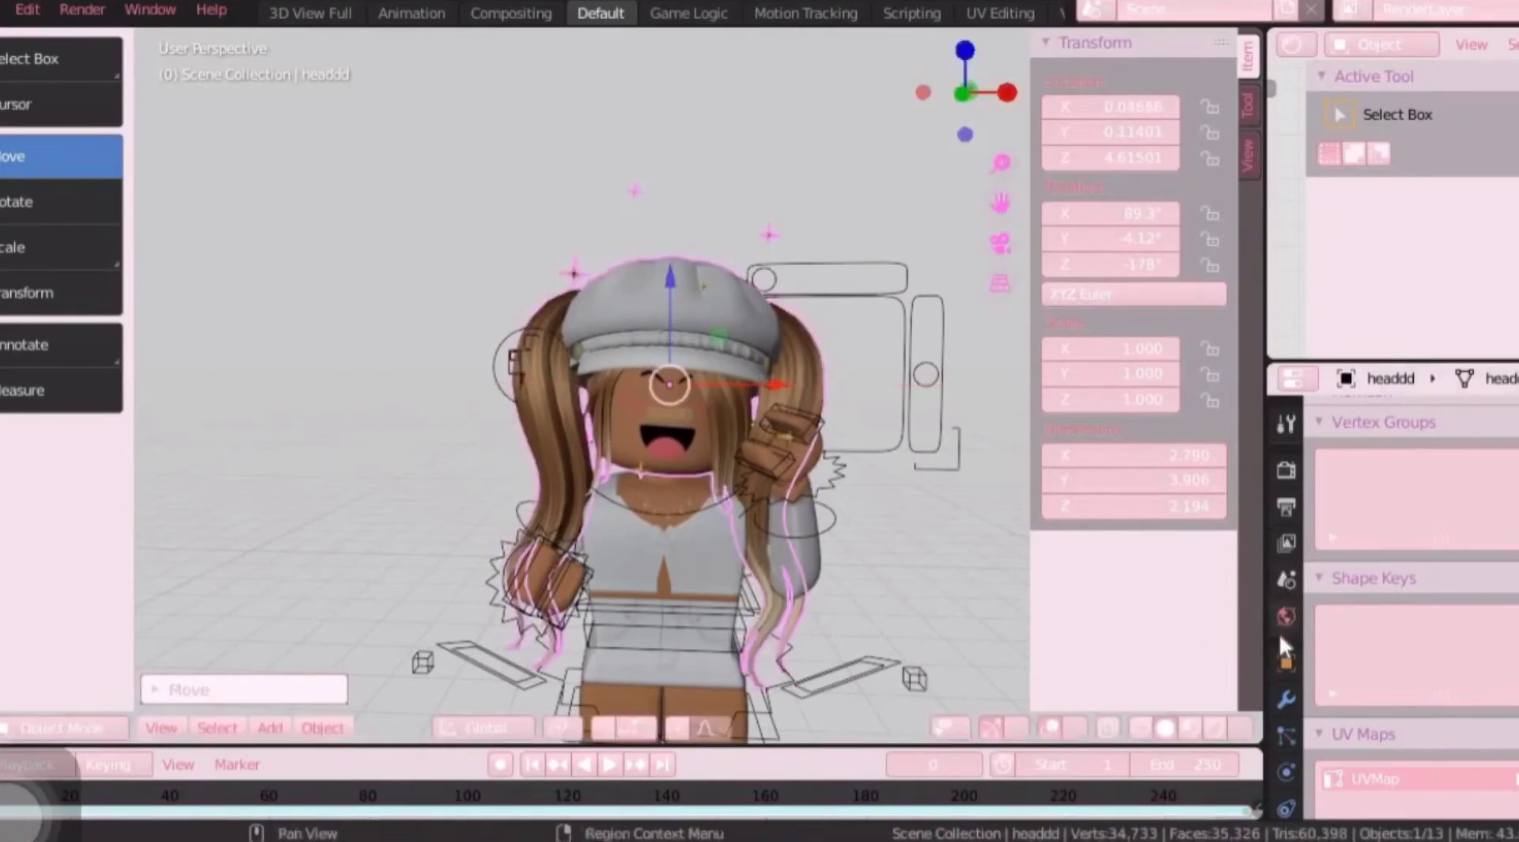
click(908, 571)
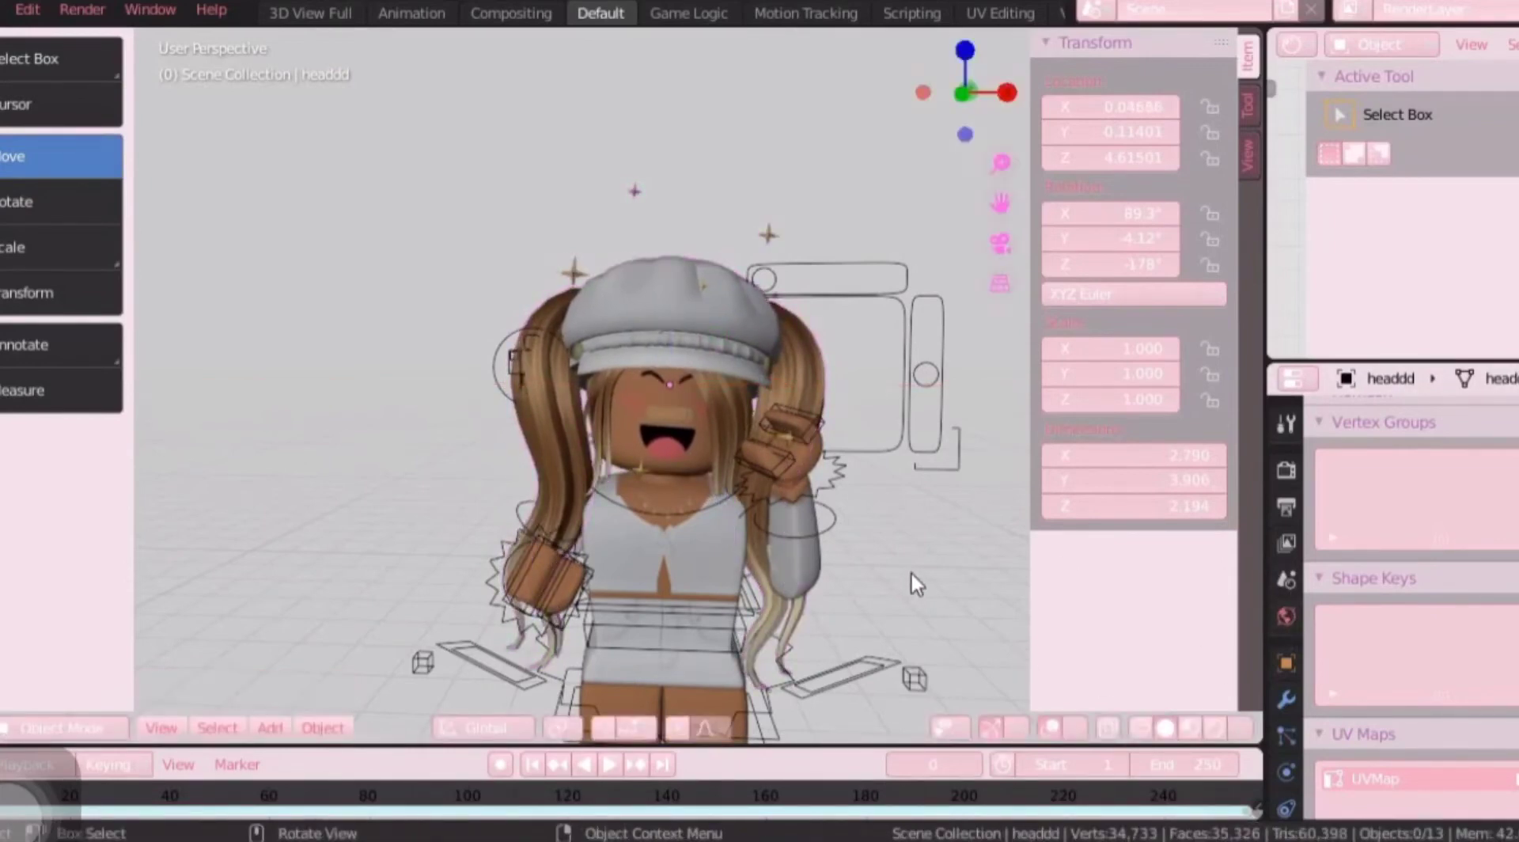
click(269, 727)
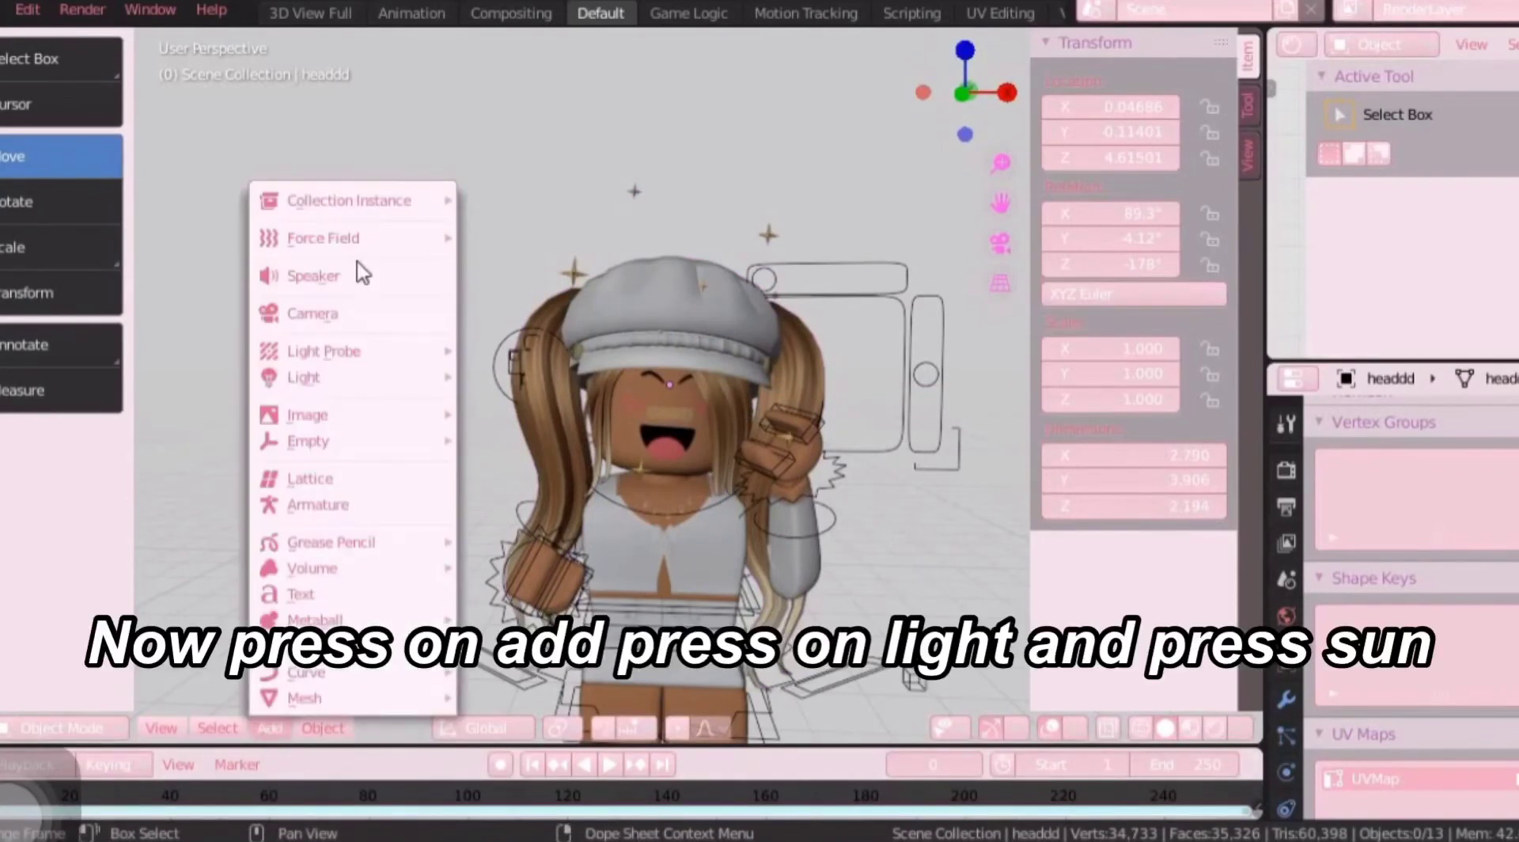
mouse_move(304, 376)
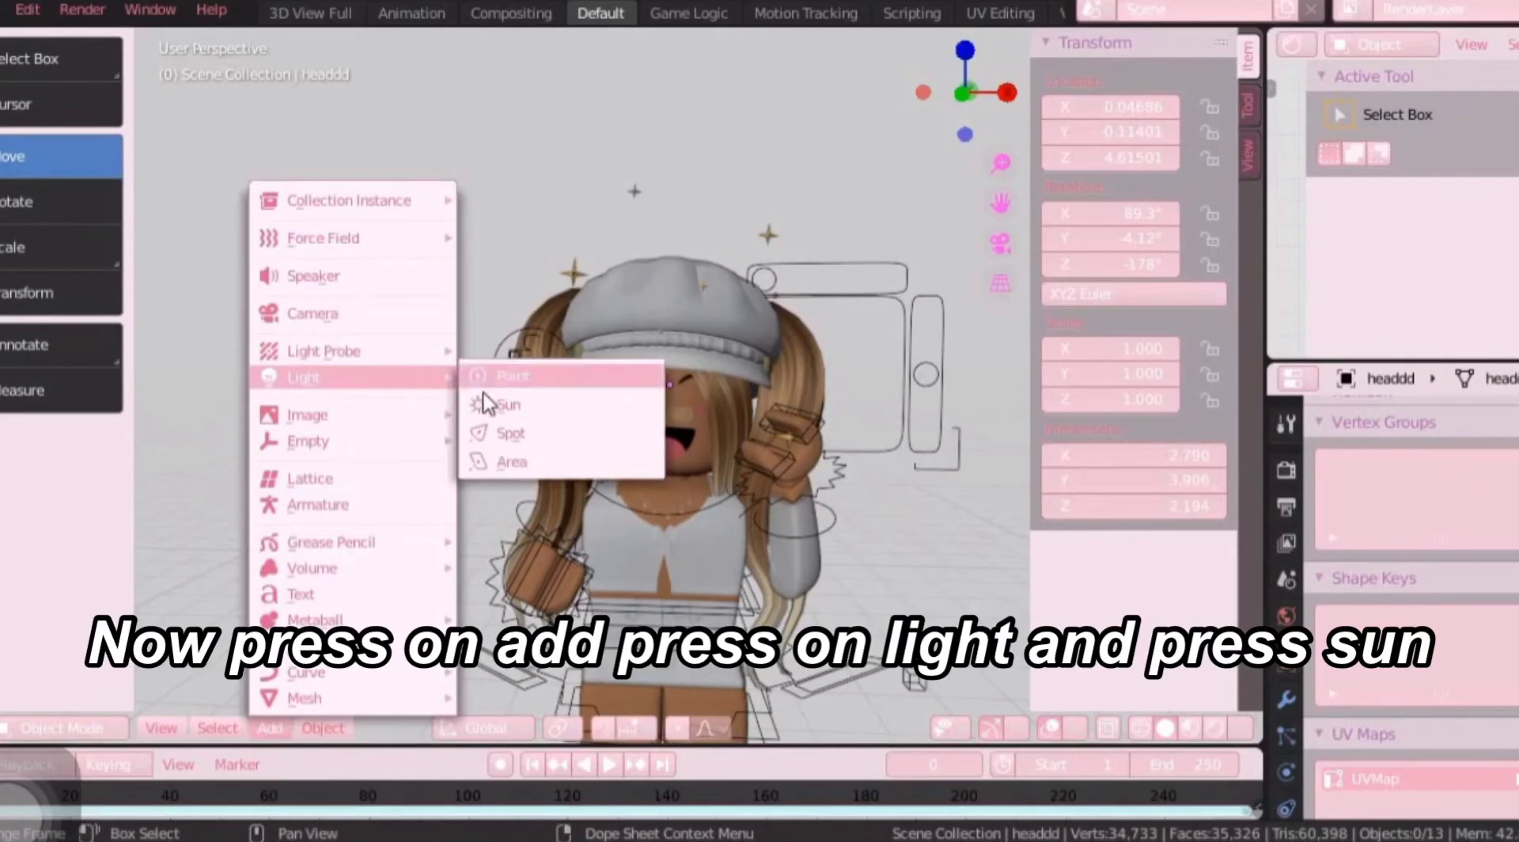
Step: Add a Sun light tinted warm salmon (hue 0.013, saturation 0.497)
click(506, 404)
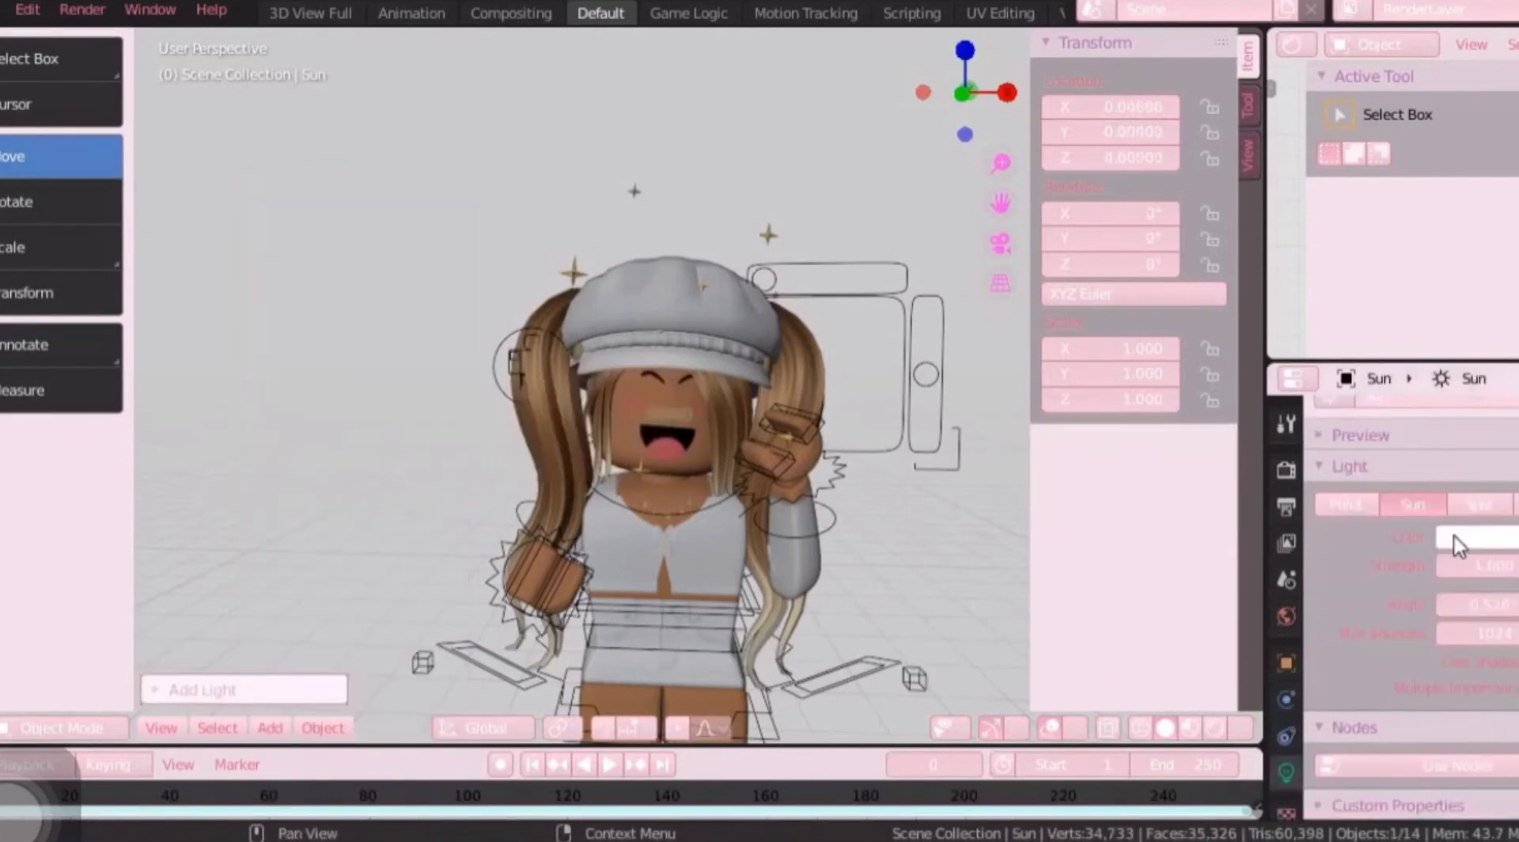
click(1454, 537)
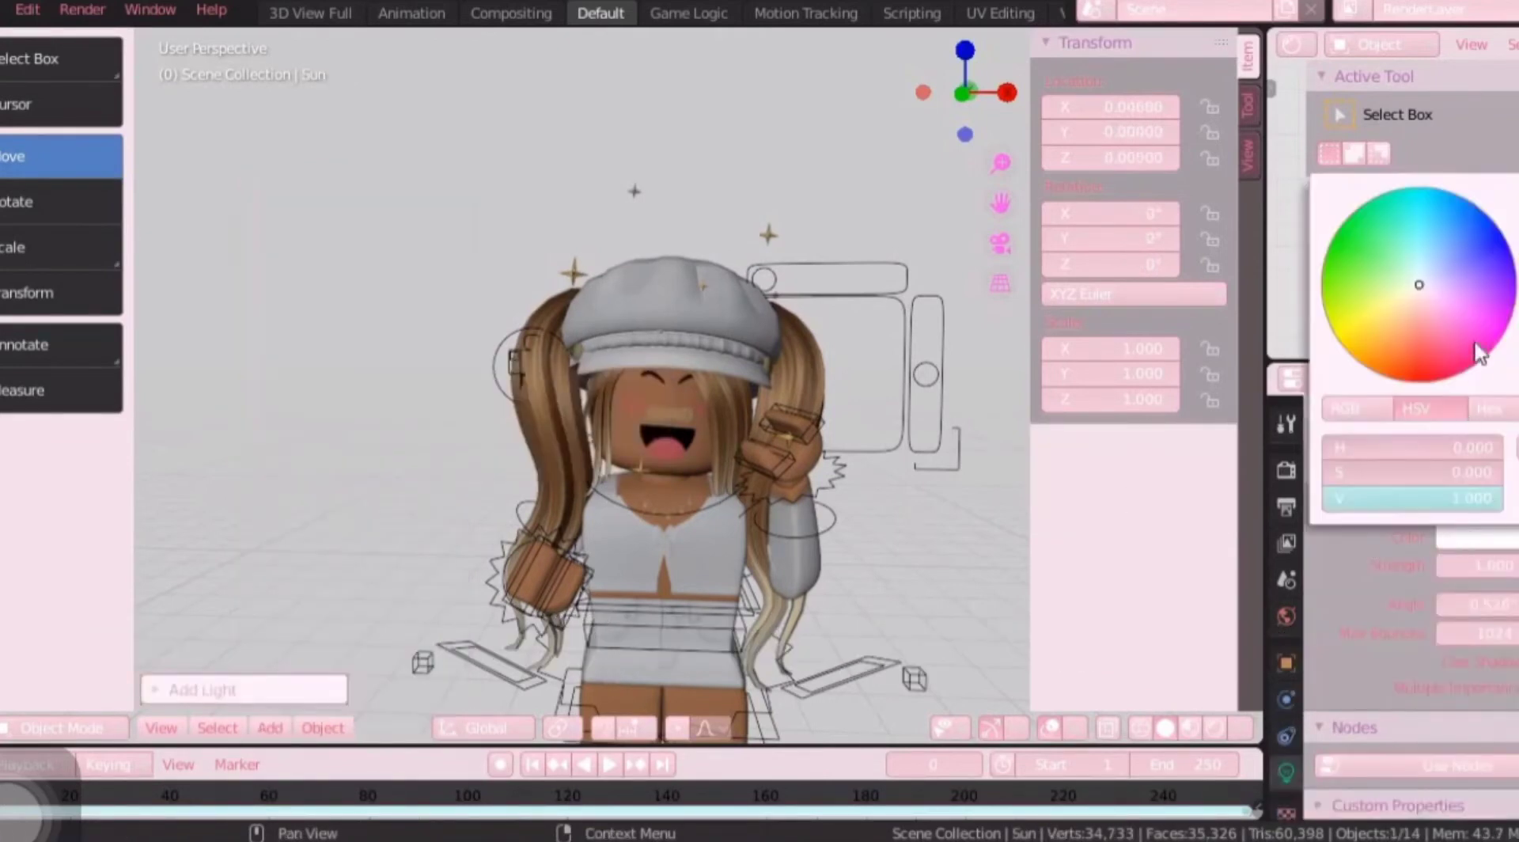
click(1487, 538)
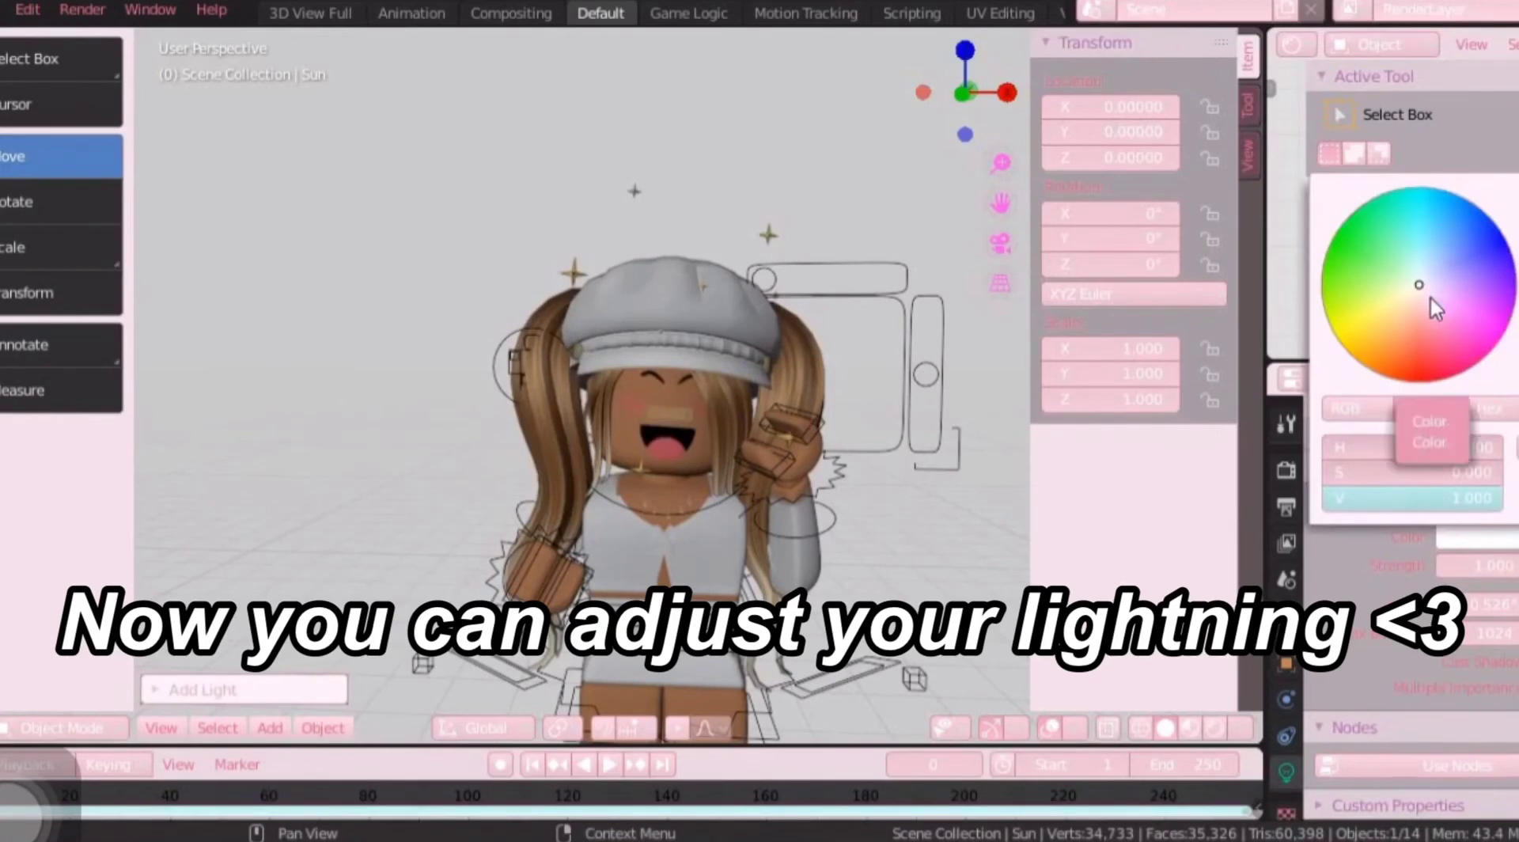
click(1413, 287)
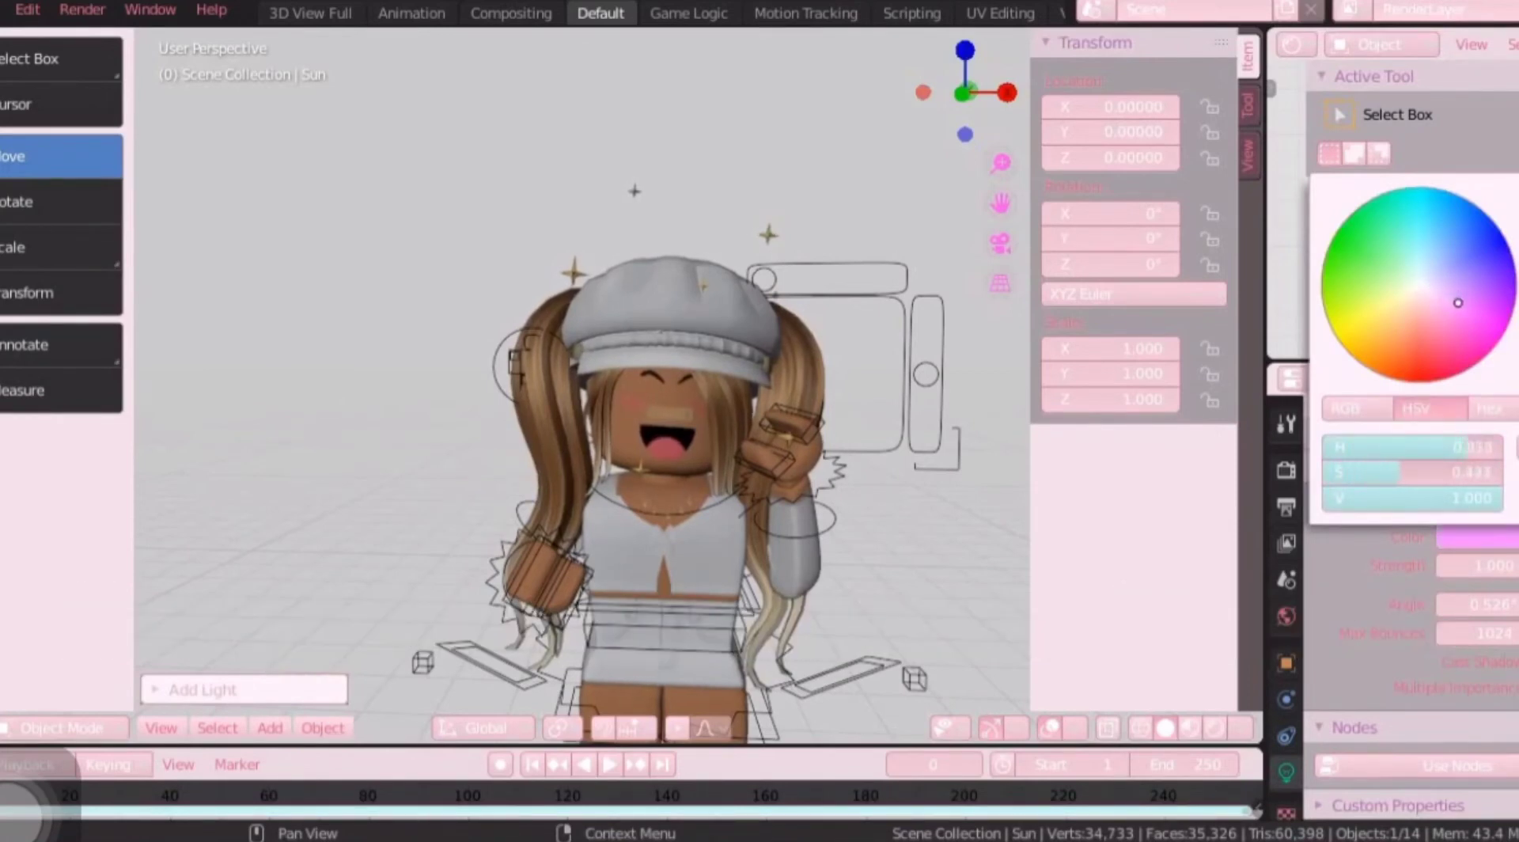
mouse_move(1458, 302)
mouse_down()
mouse_move(1442, 296)
mouse_move(1472, 326)
mouse_move(1507, 326)
mouse_up()
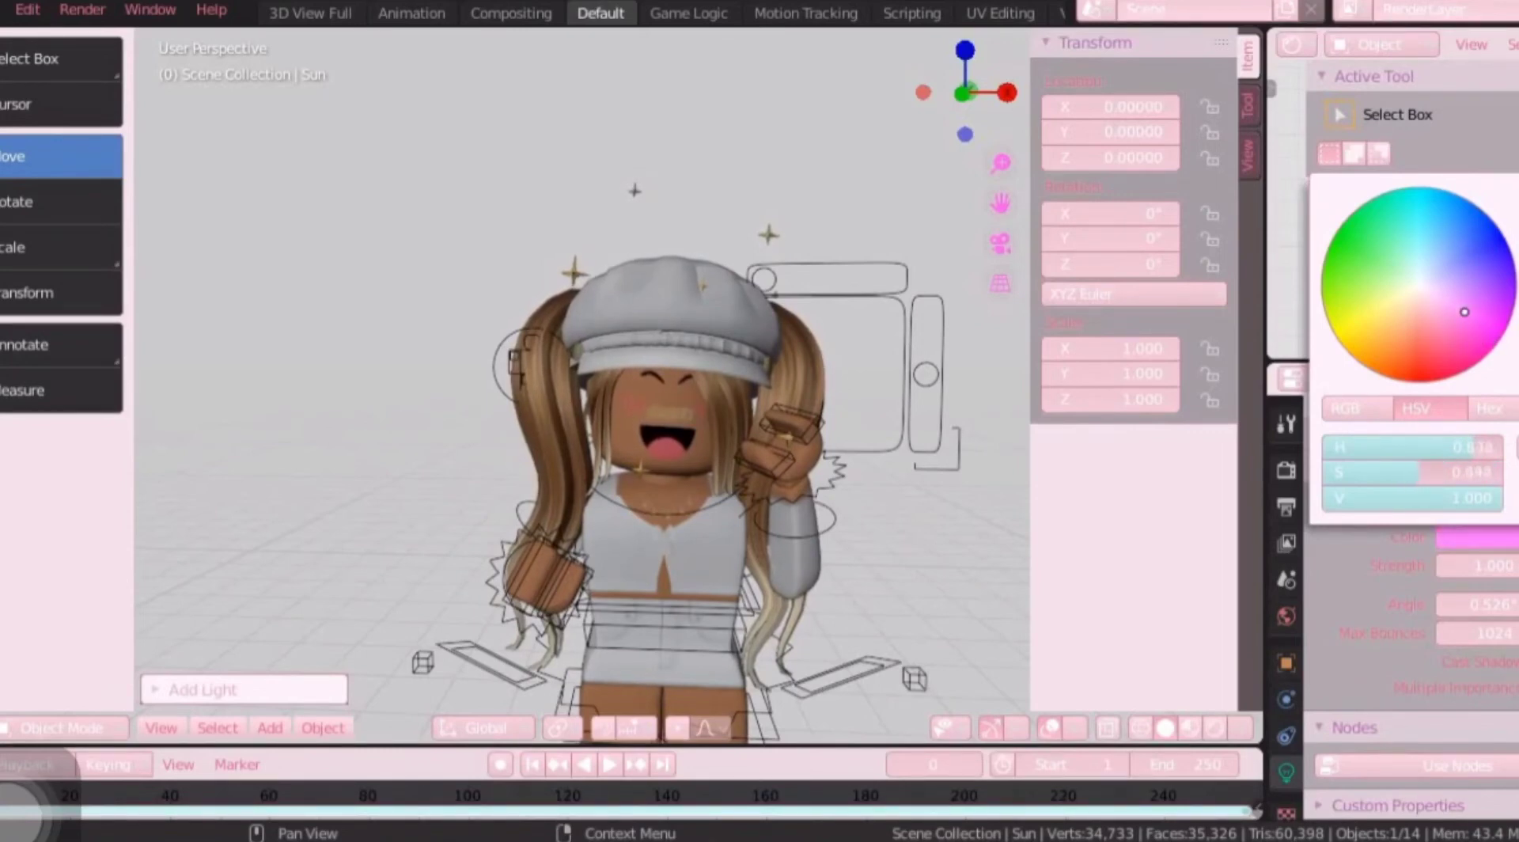
drag(1440, 322, 1430, 335)
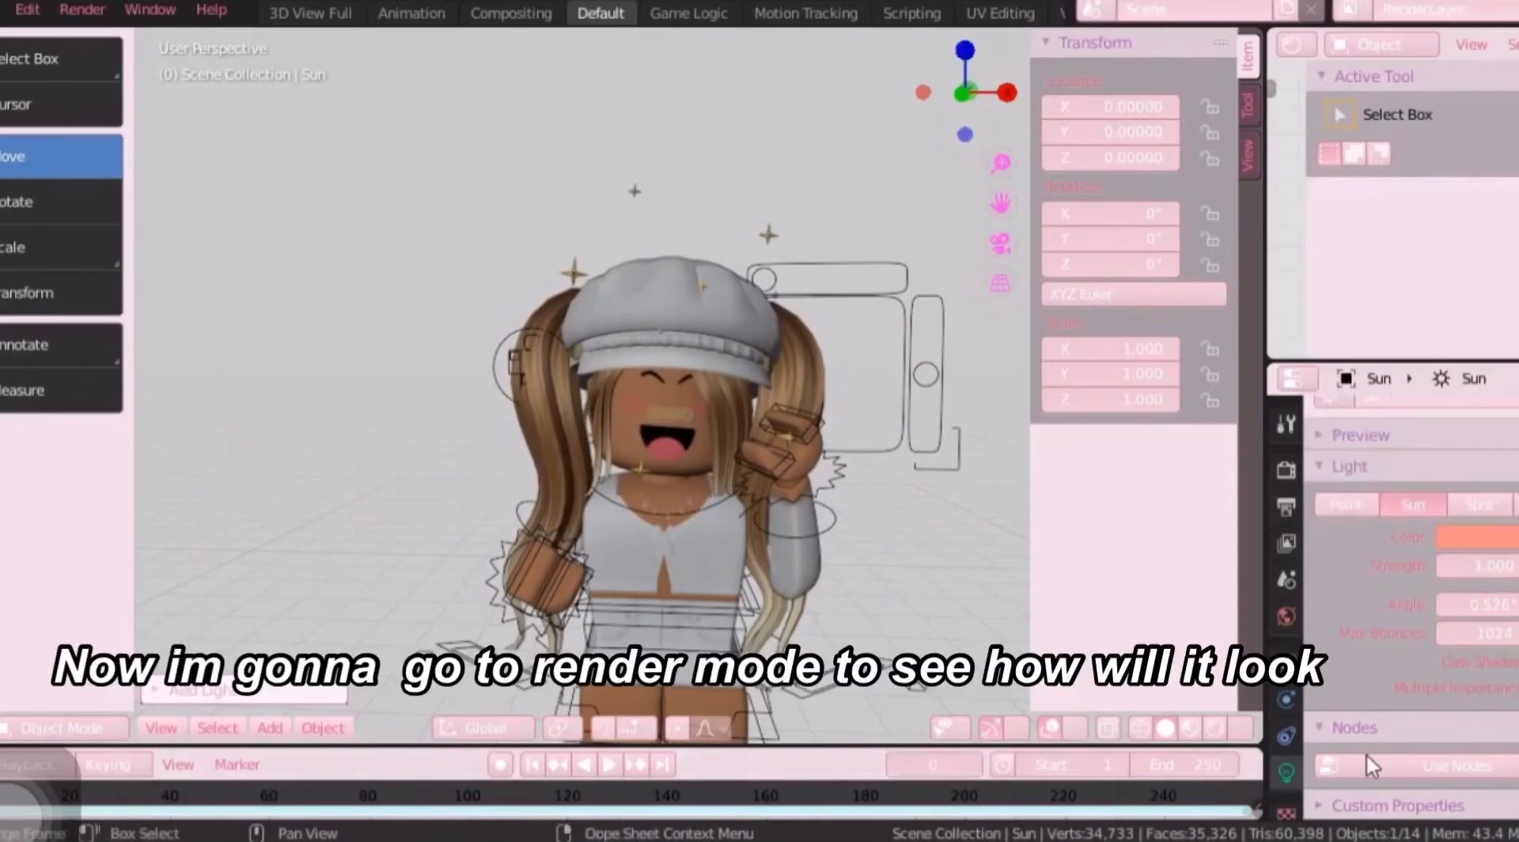
Step: Turn on rendered preview and clear the Transparent value under Render Properties > Light Paths > Max Bounces
click(1231, 727)
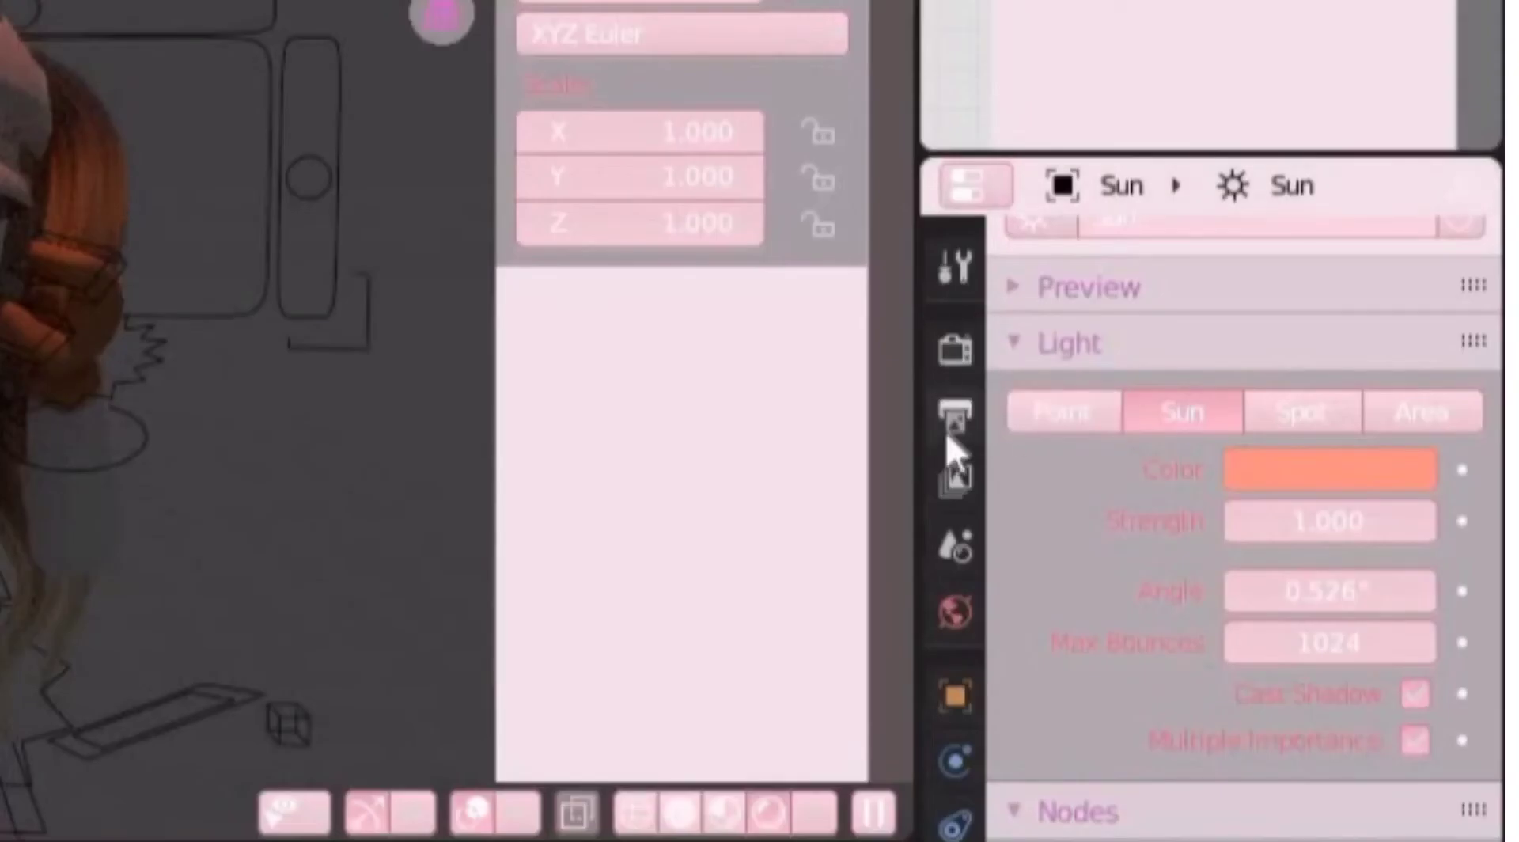
click(943, 345)
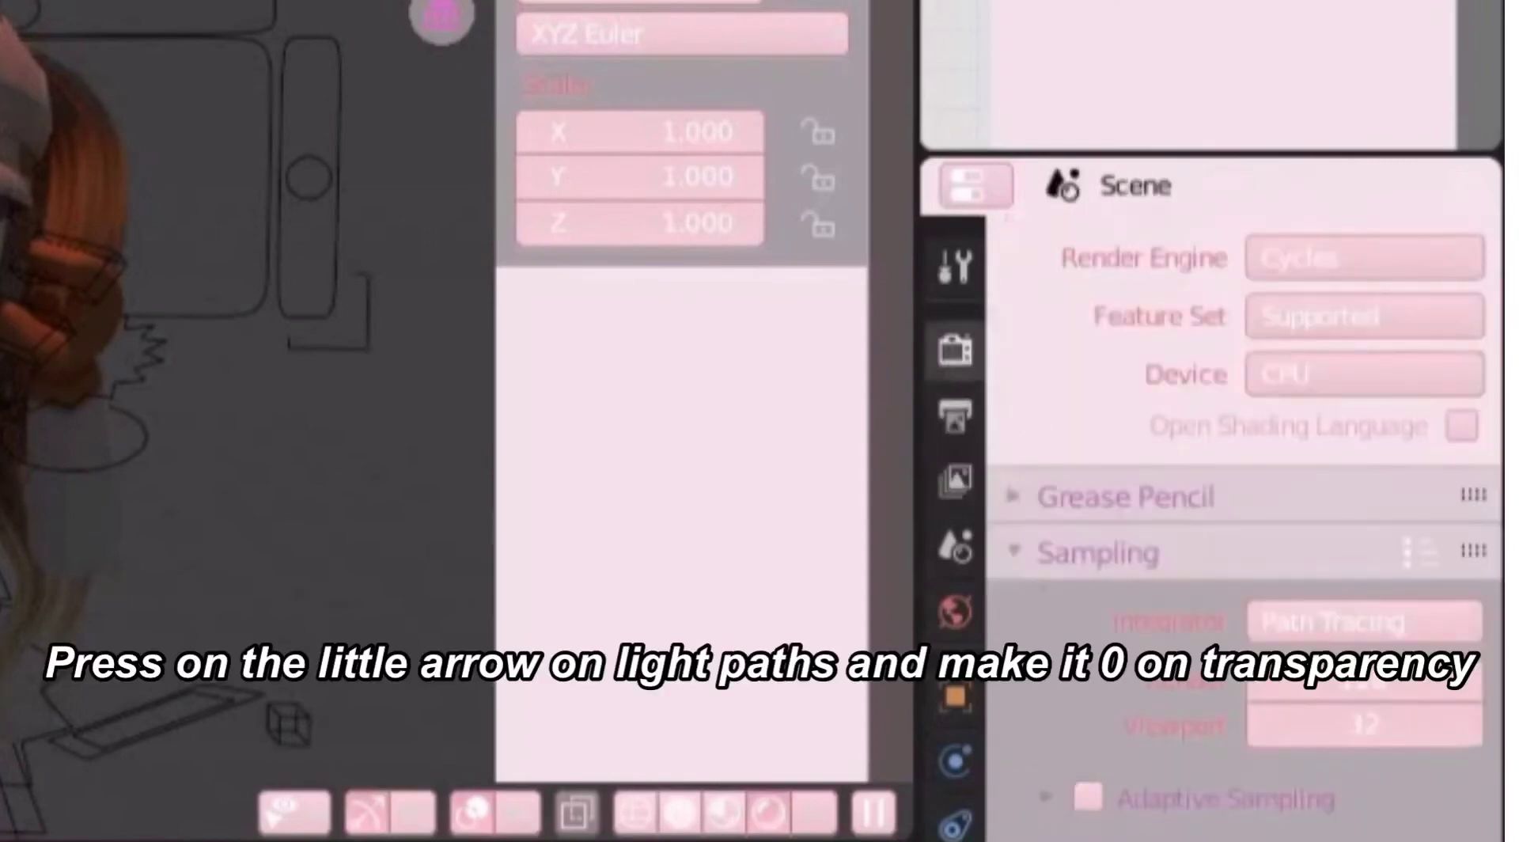
scroll(1242, 554, down, 8)
click(1013, 534)
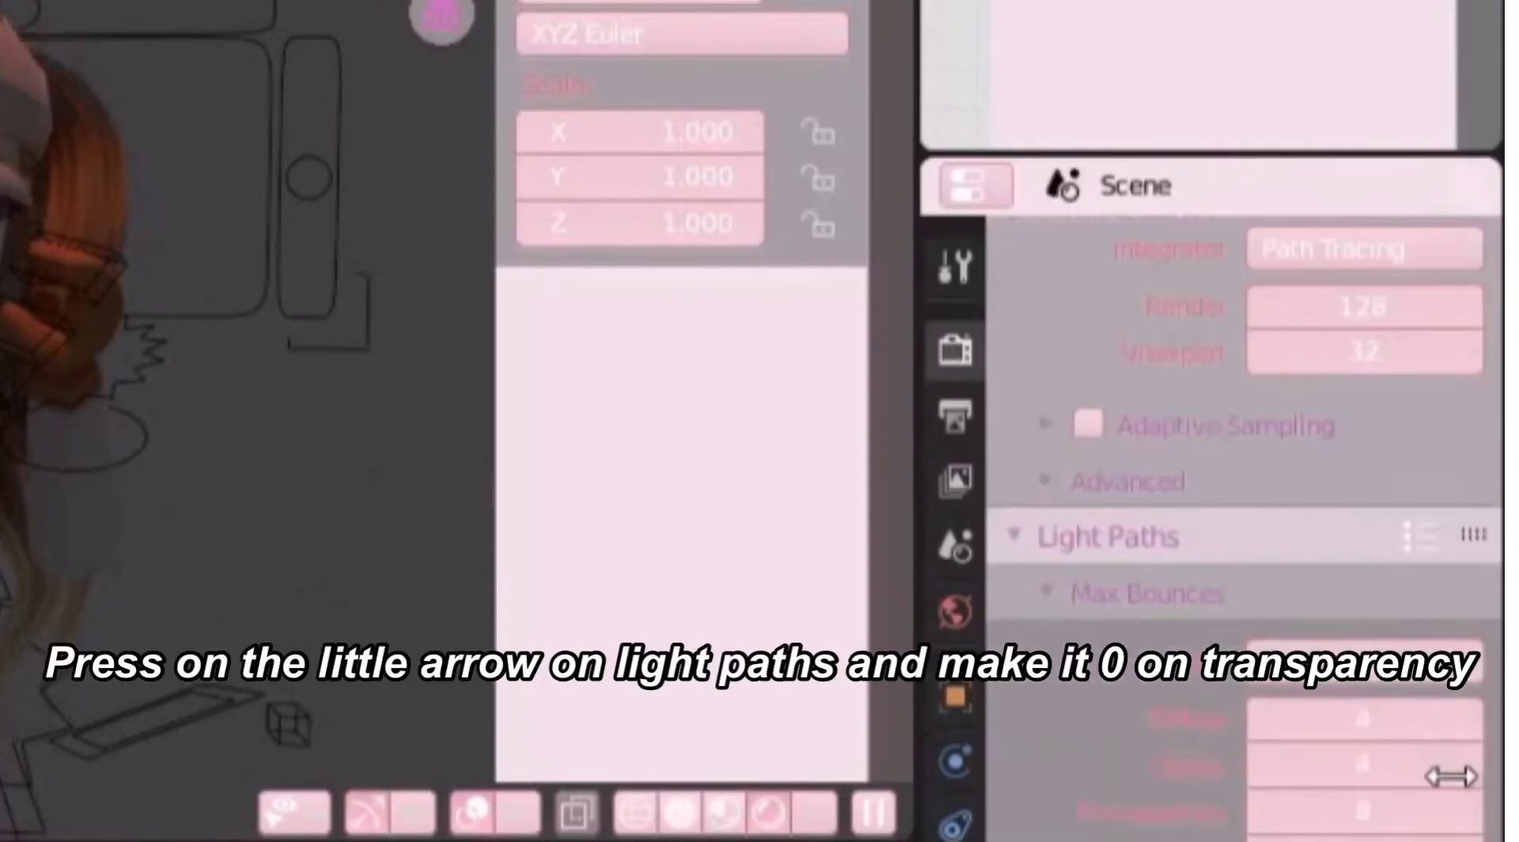
click(1364, 811)
key(BackSpace)
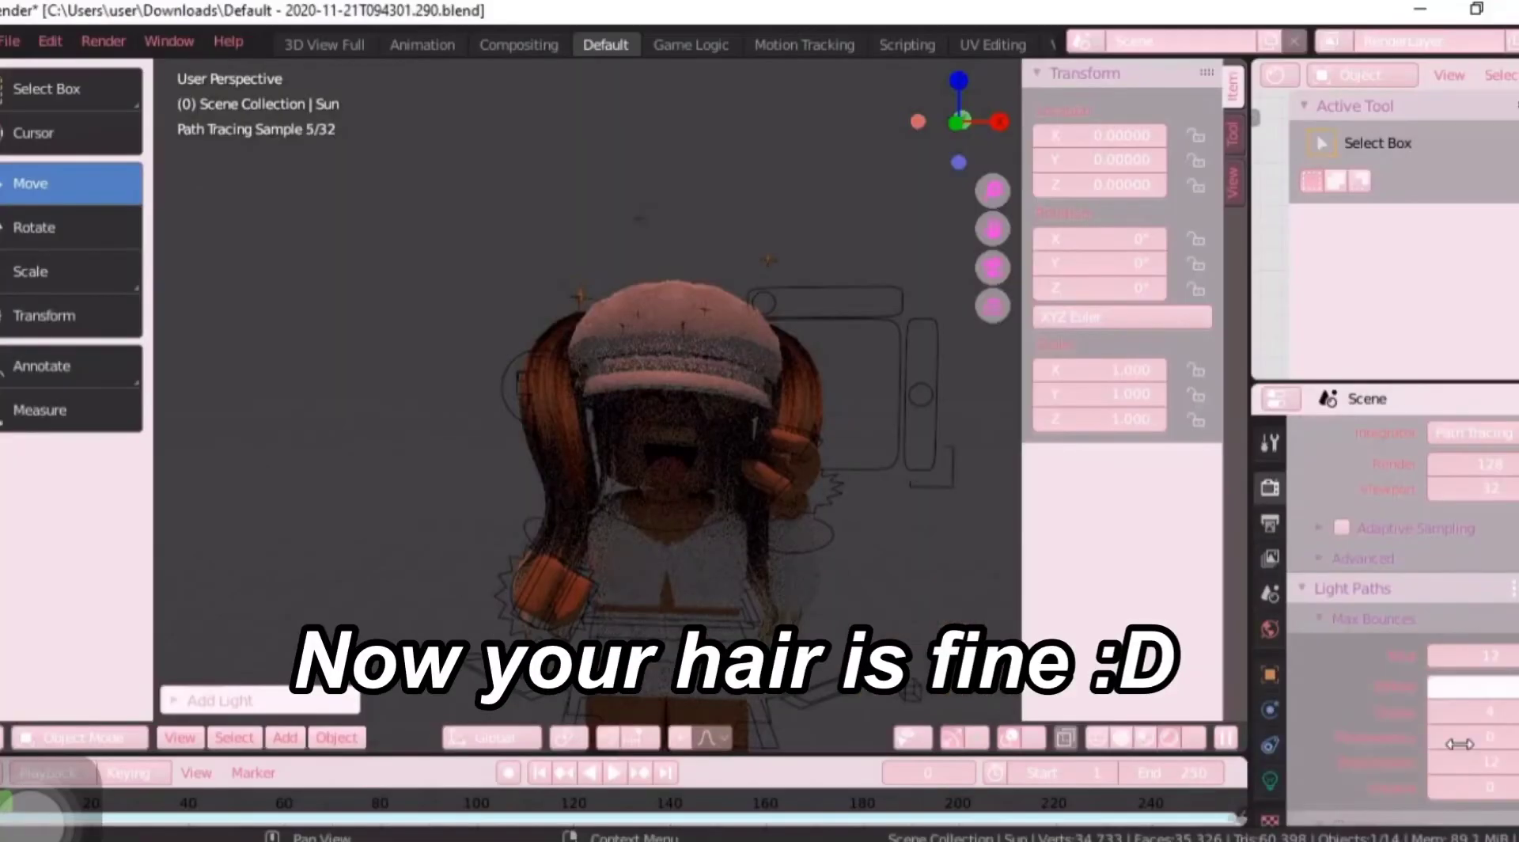
Step: Set transparent bounces to 0, make the world colour white, and enable ambient occlusion at distance 900
text(0)
key(Return)
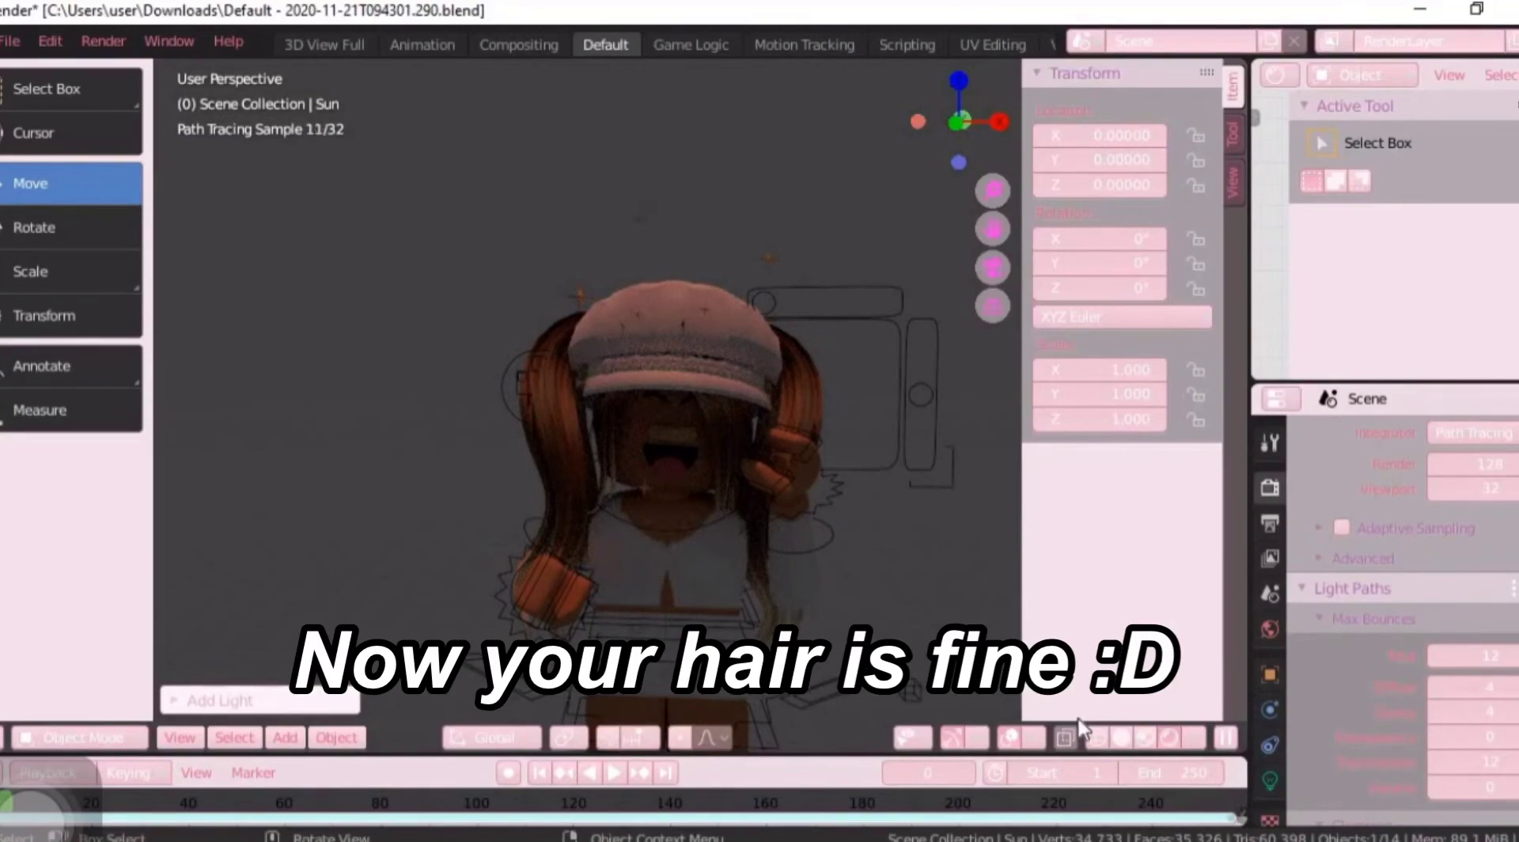
click(1270, 629)
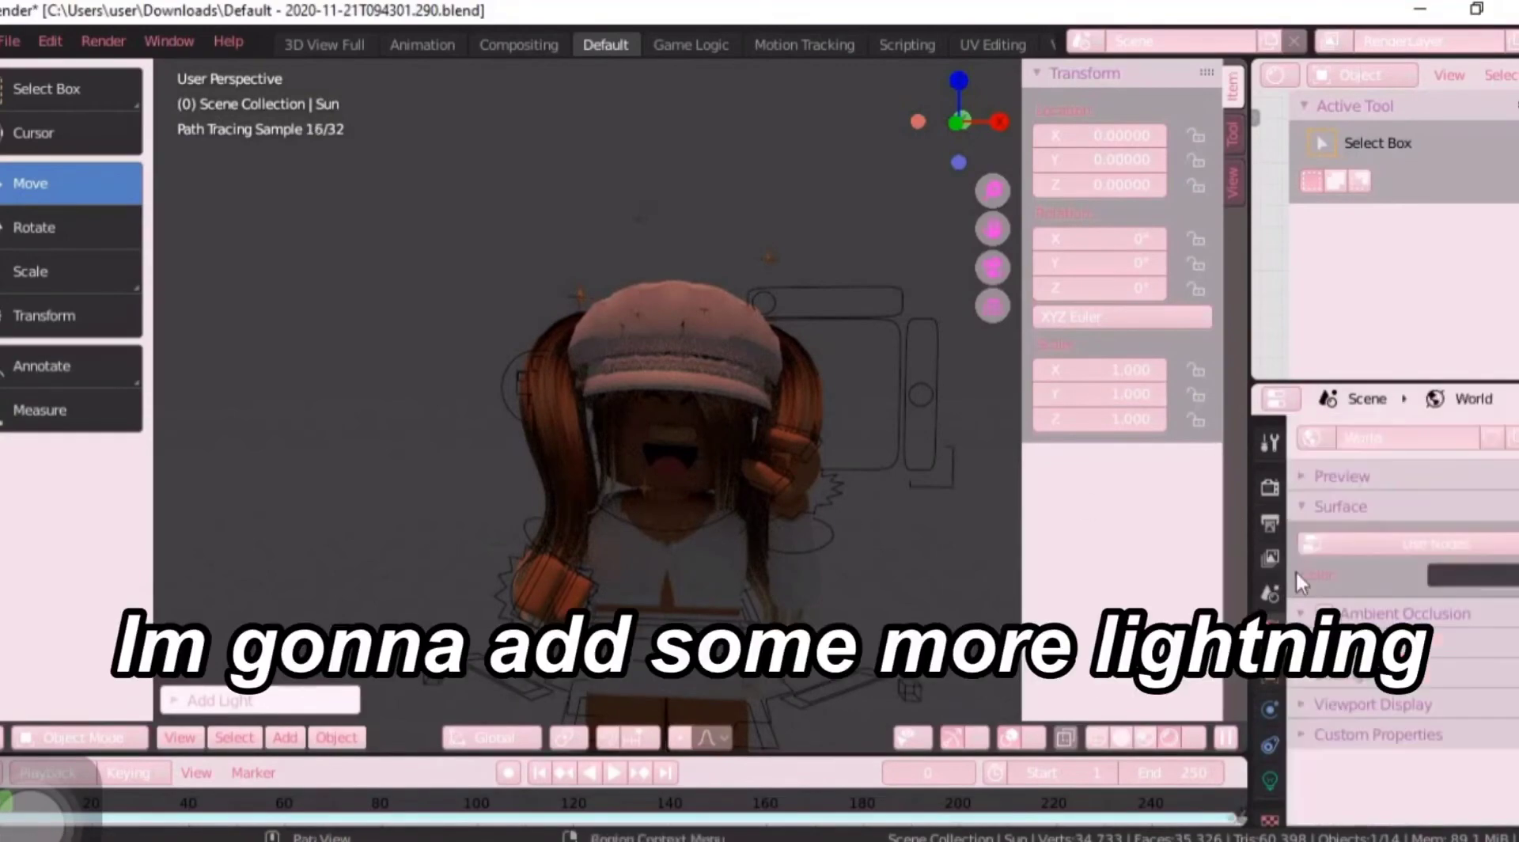
click(1466, 576)
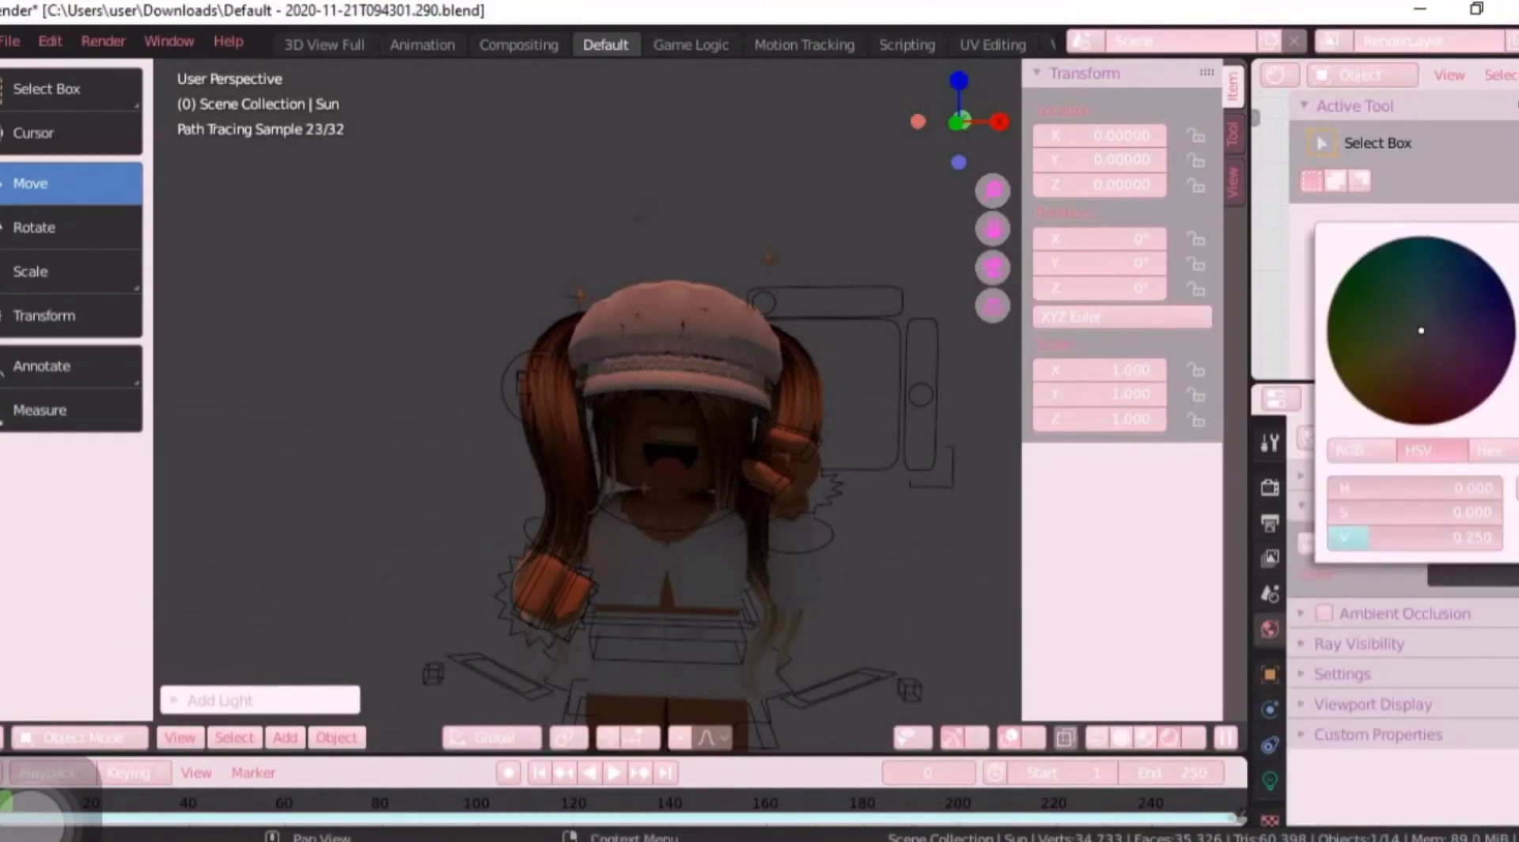
drag(1344, 537, 1498, 537)
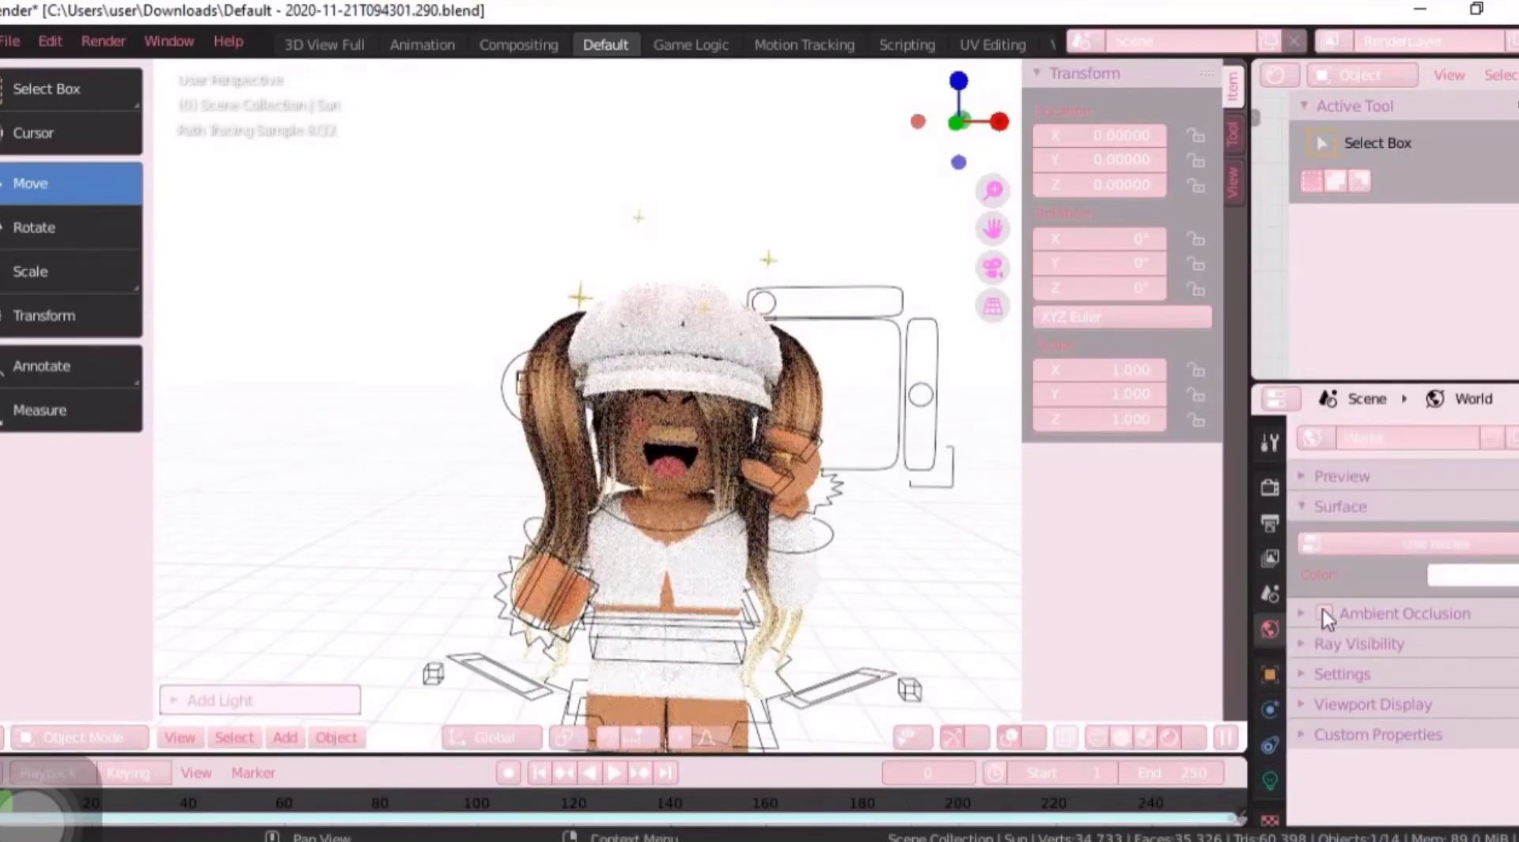
click(1301, 614)
text(900)
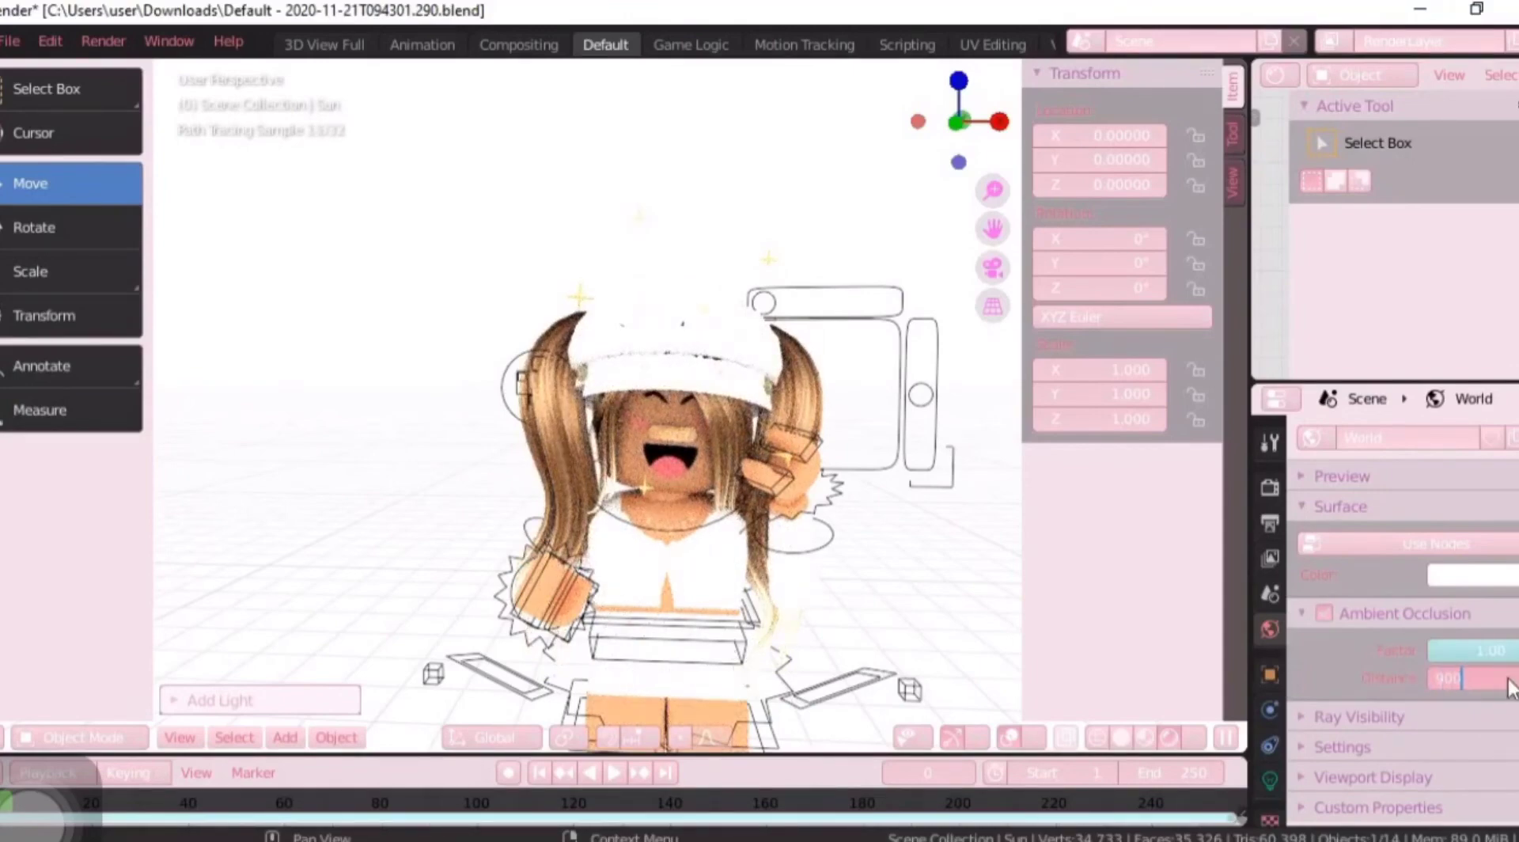
key(Return)
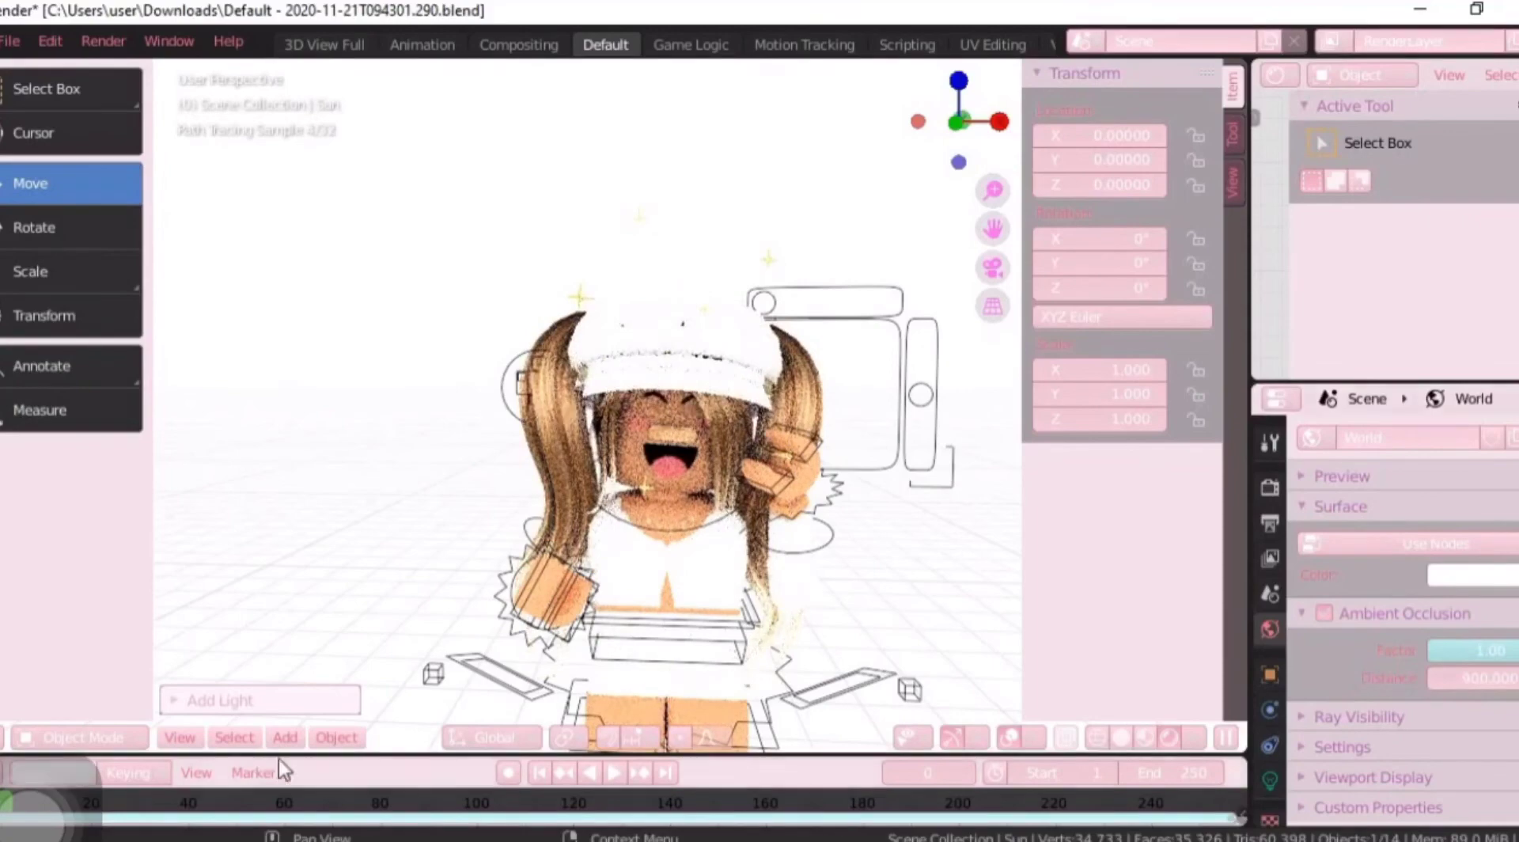
Step: Add a camera and make it the active scene camera
click(285, 737)
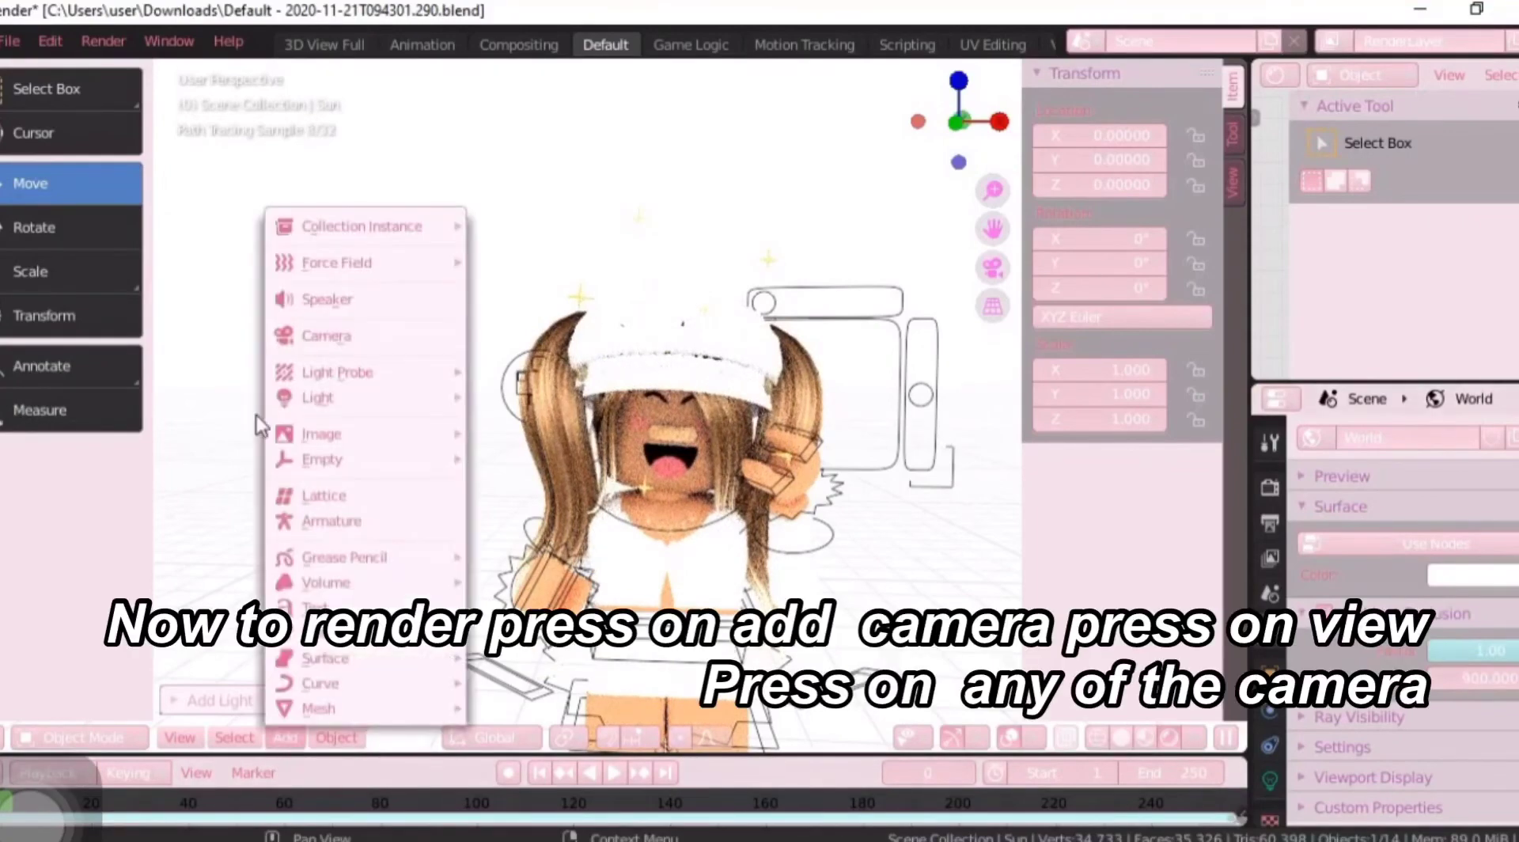
click(322, 340)
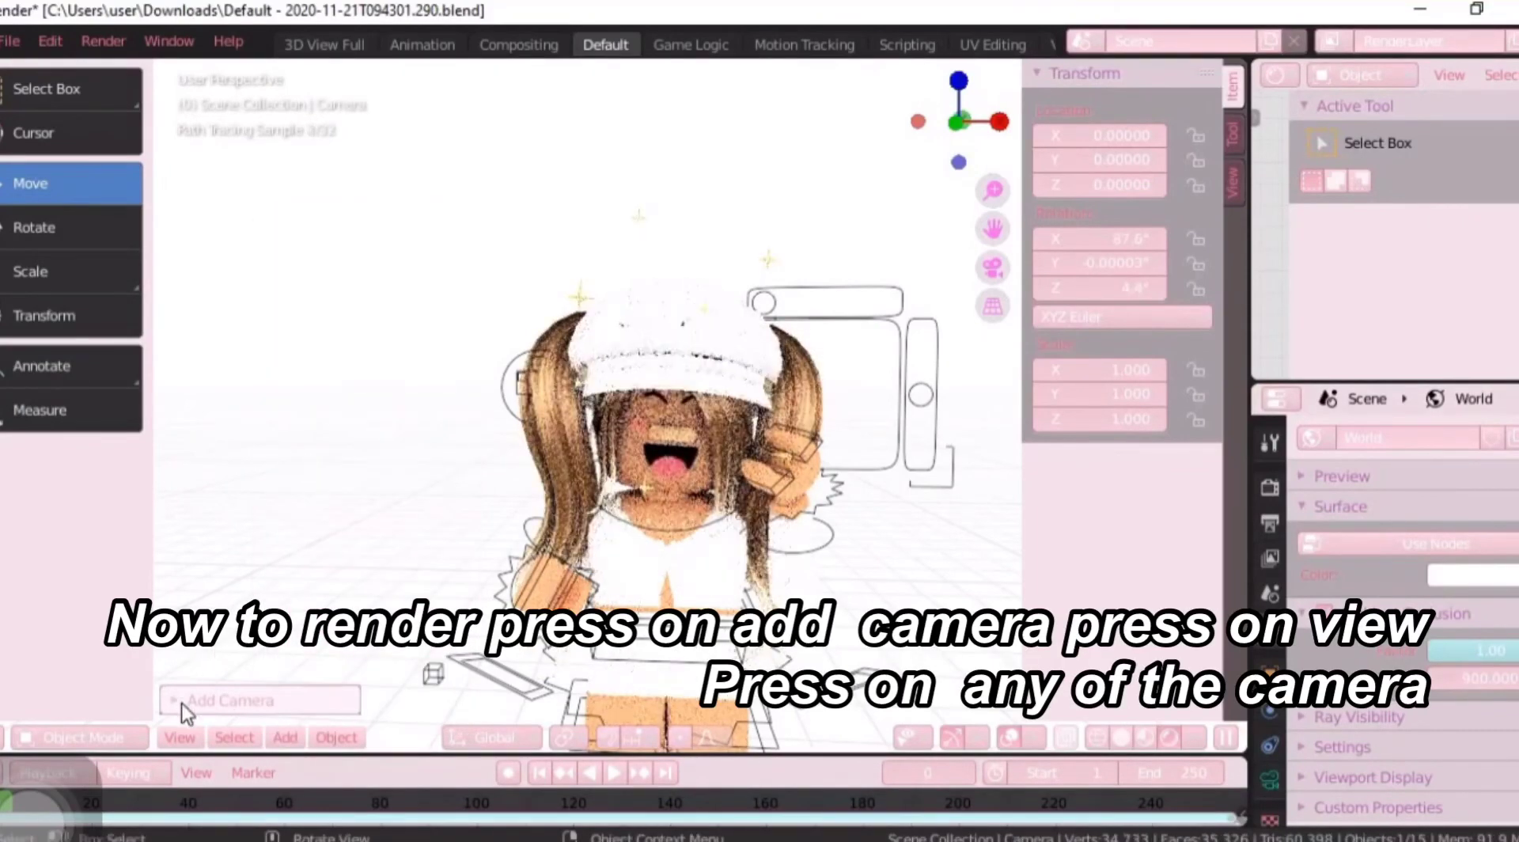
click(179, 737)
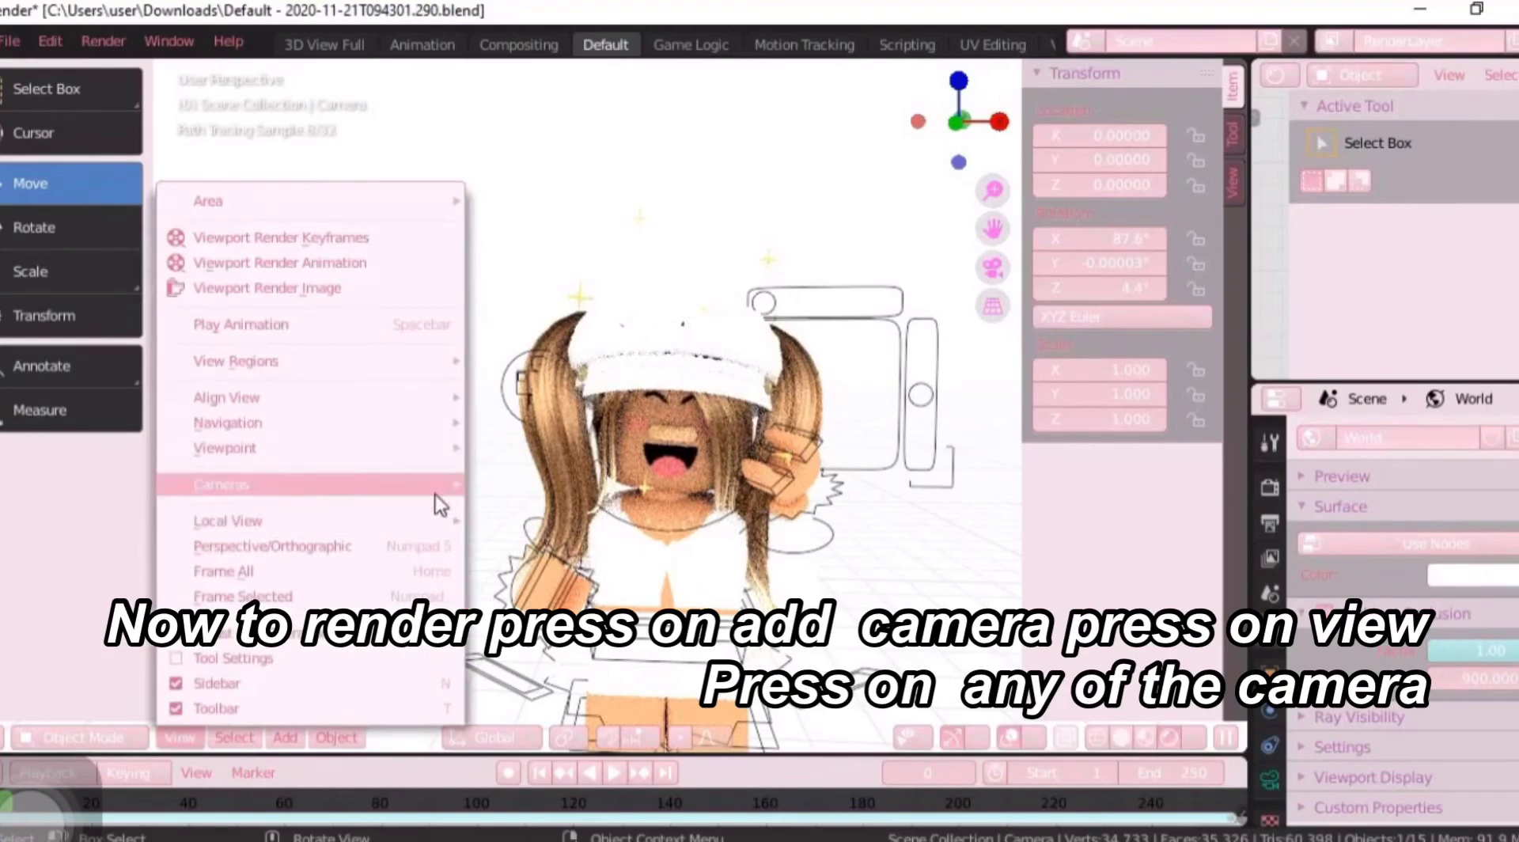
mouse_move(222, 484)
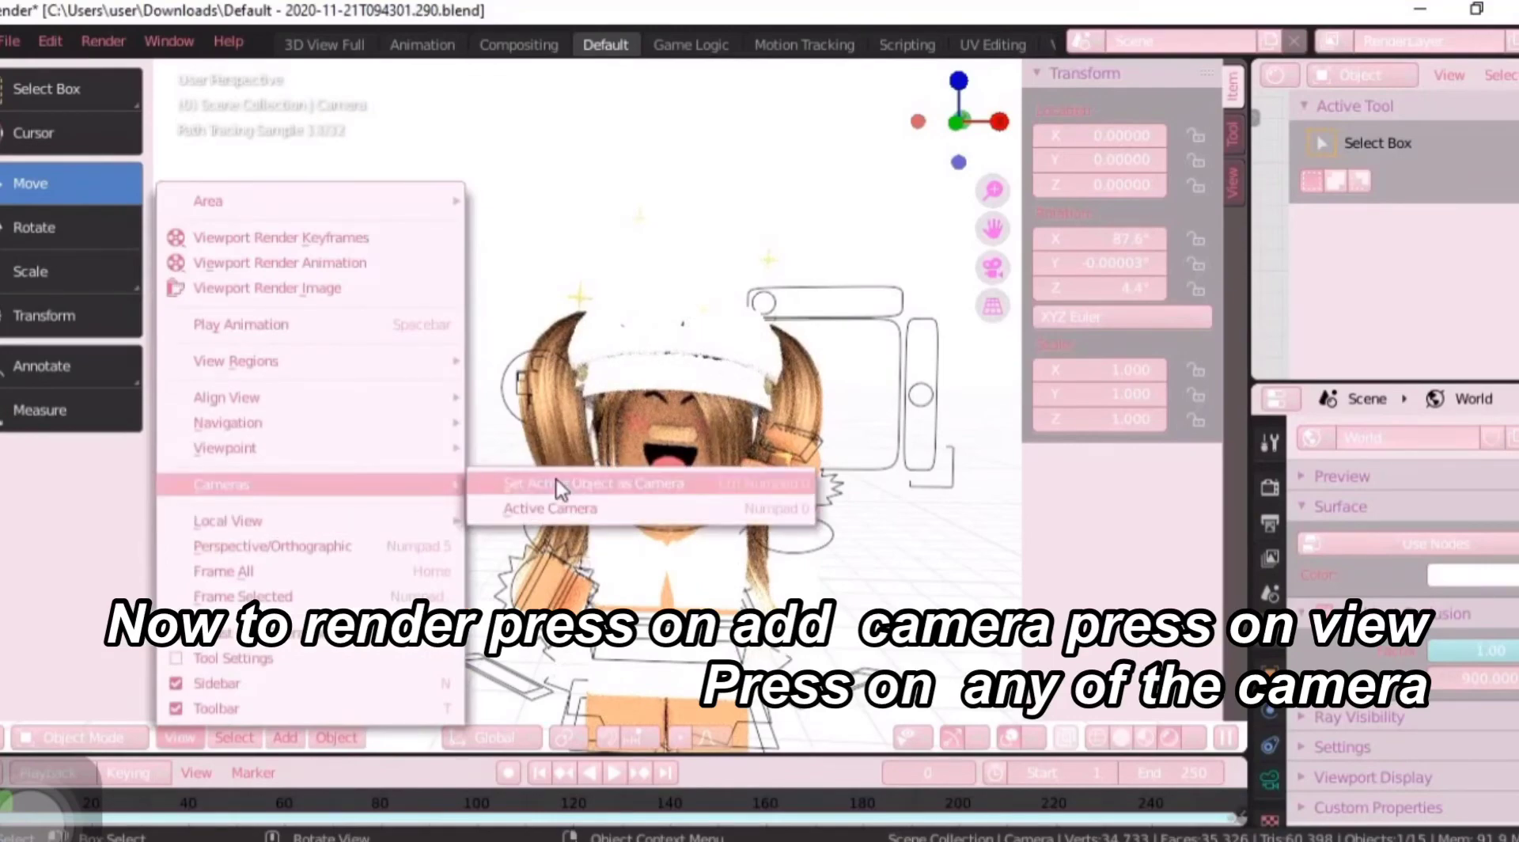
click(559, 487)
Step: Walk the camera back and adjust its height until it frames the whole avatar
key(shift+grave)
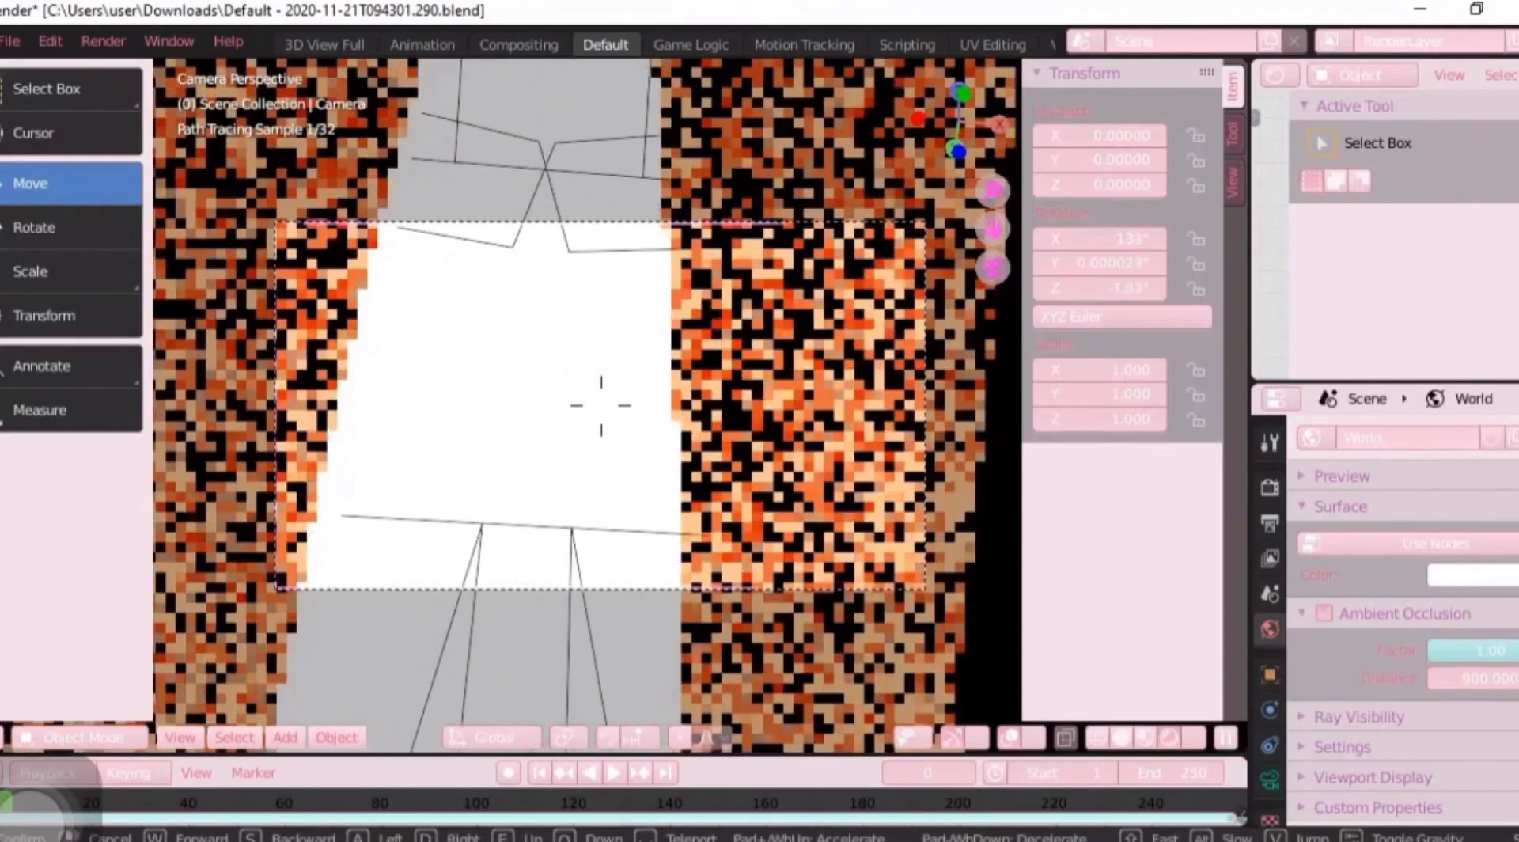
key(s)
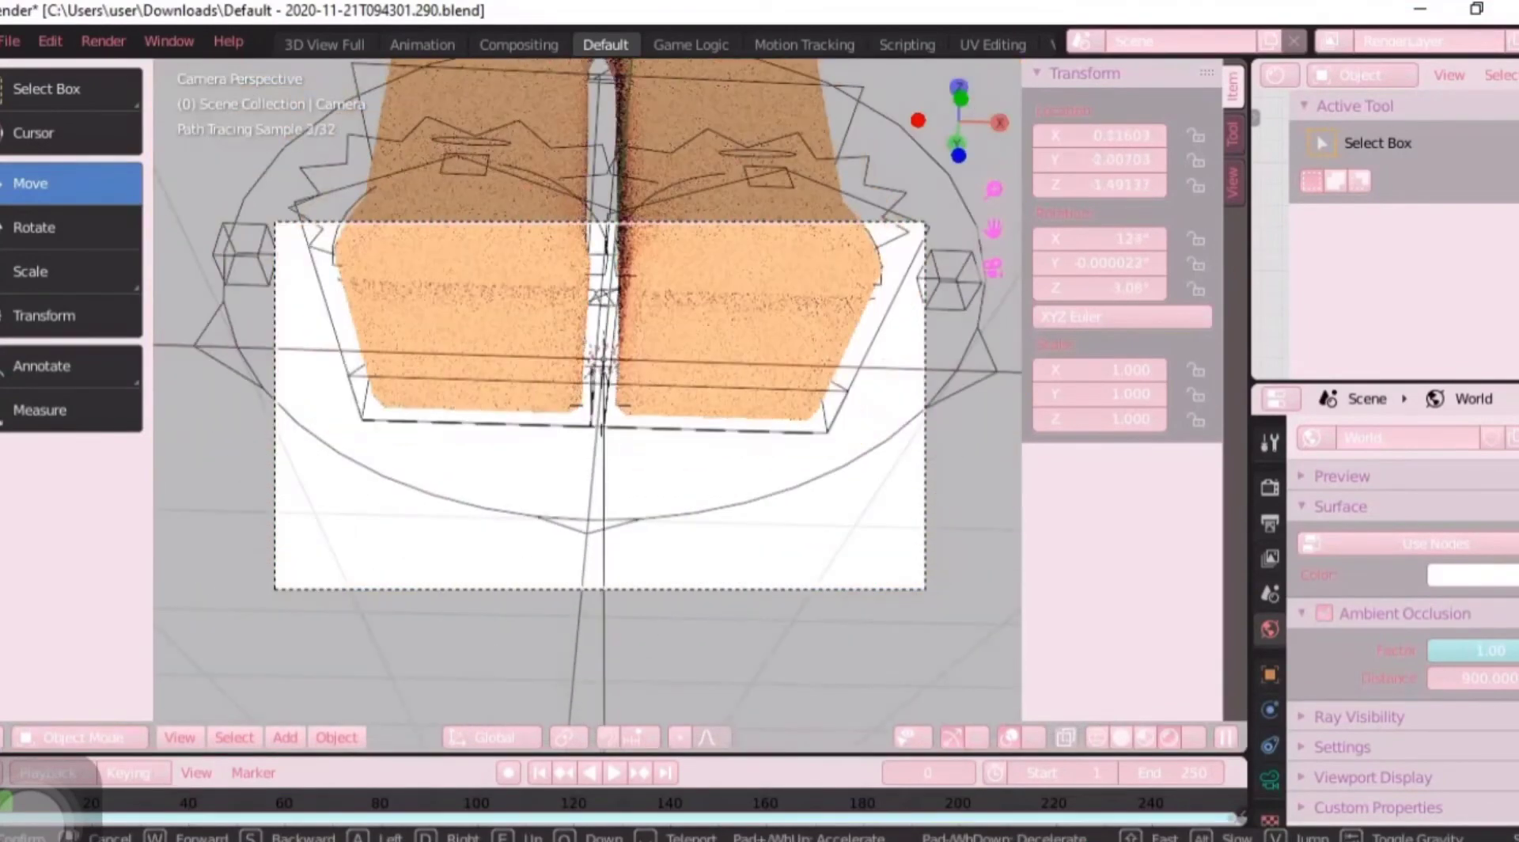
key(e)
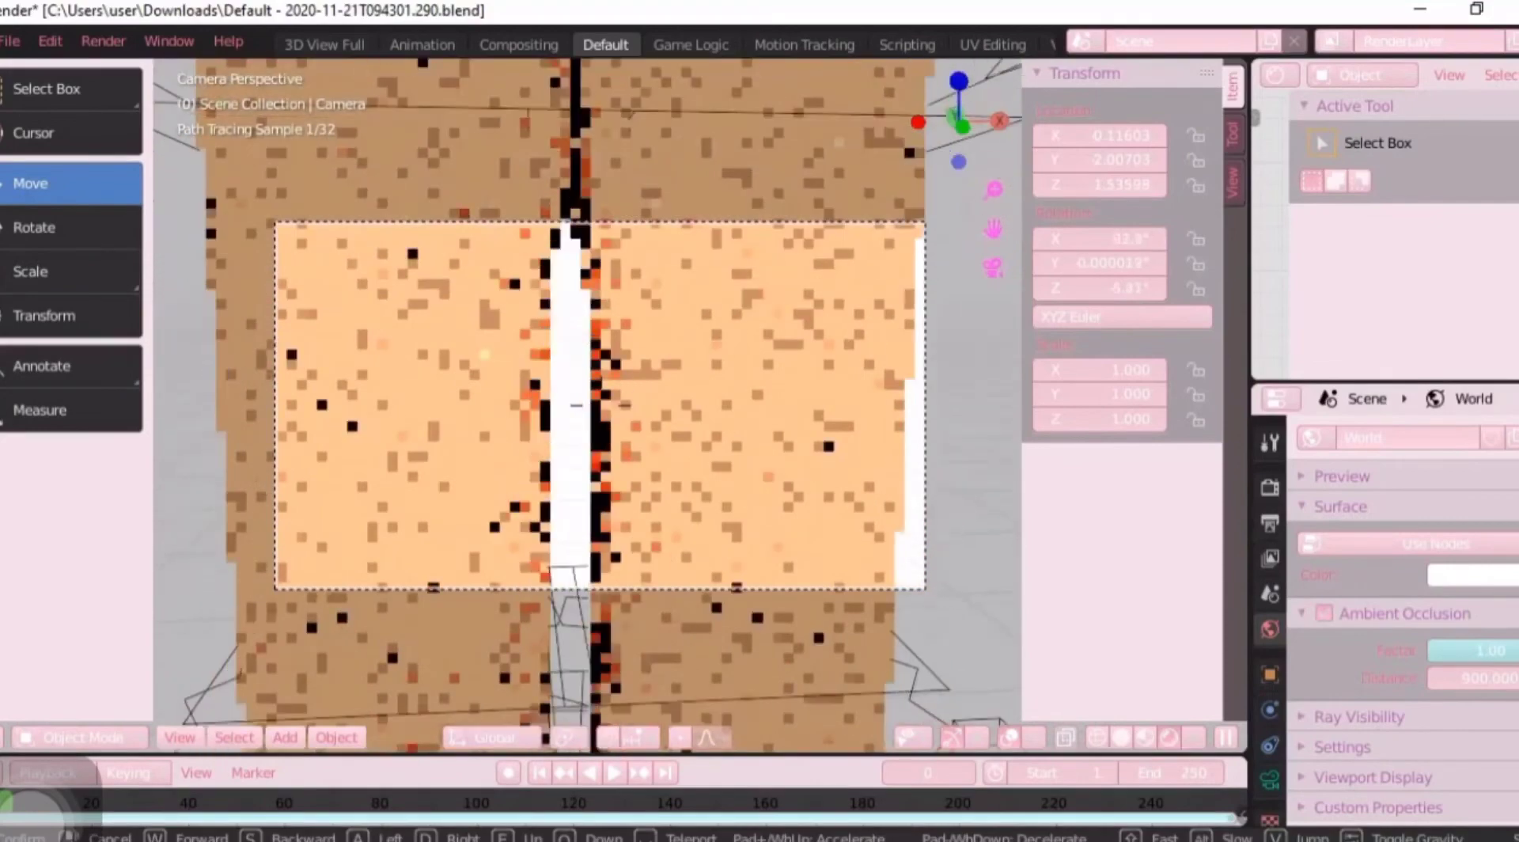
key(s)
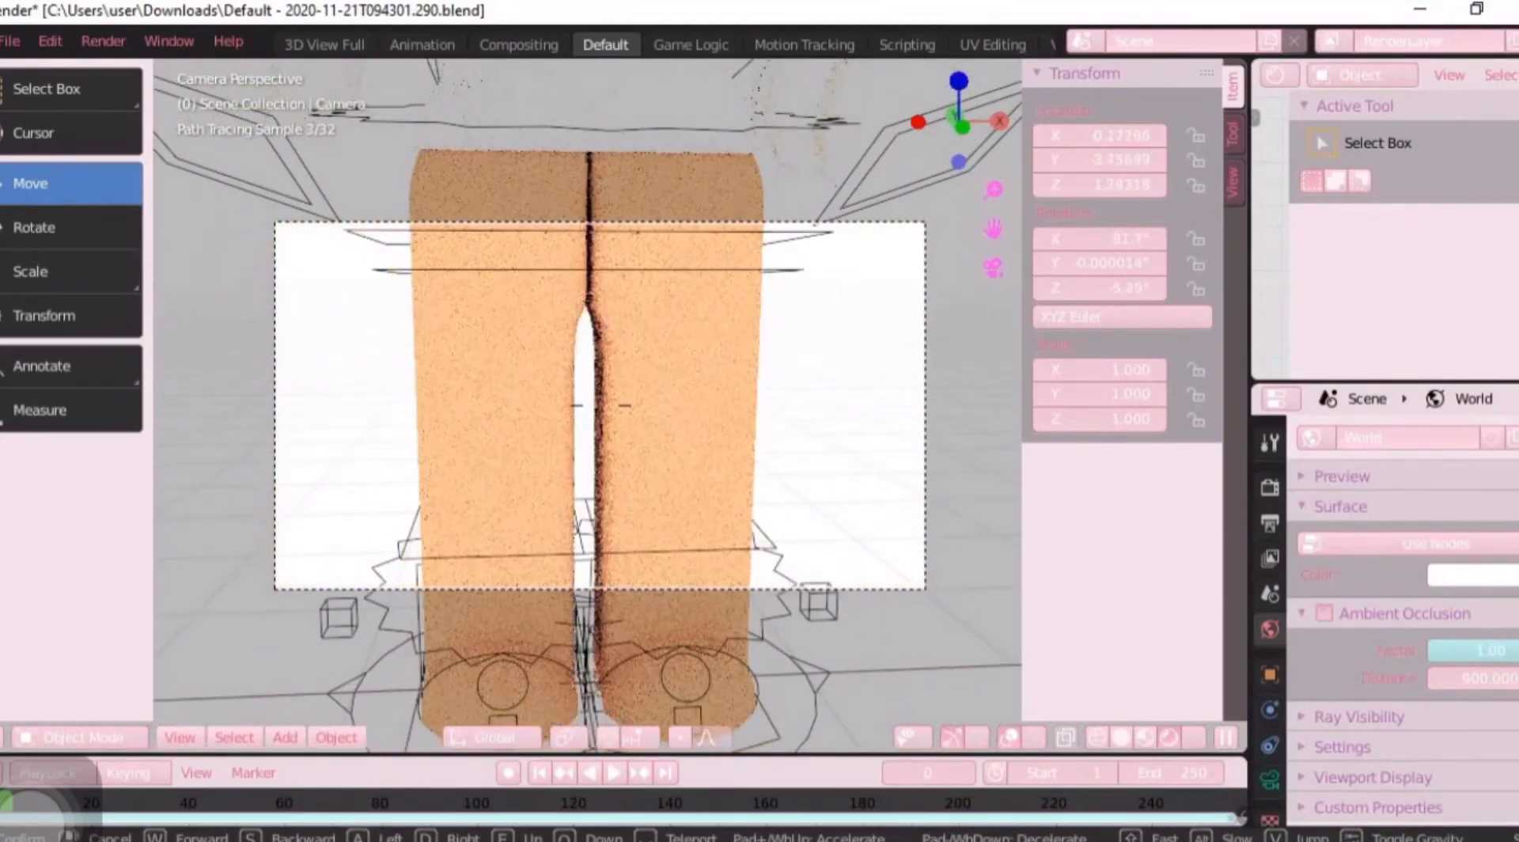
key(e)
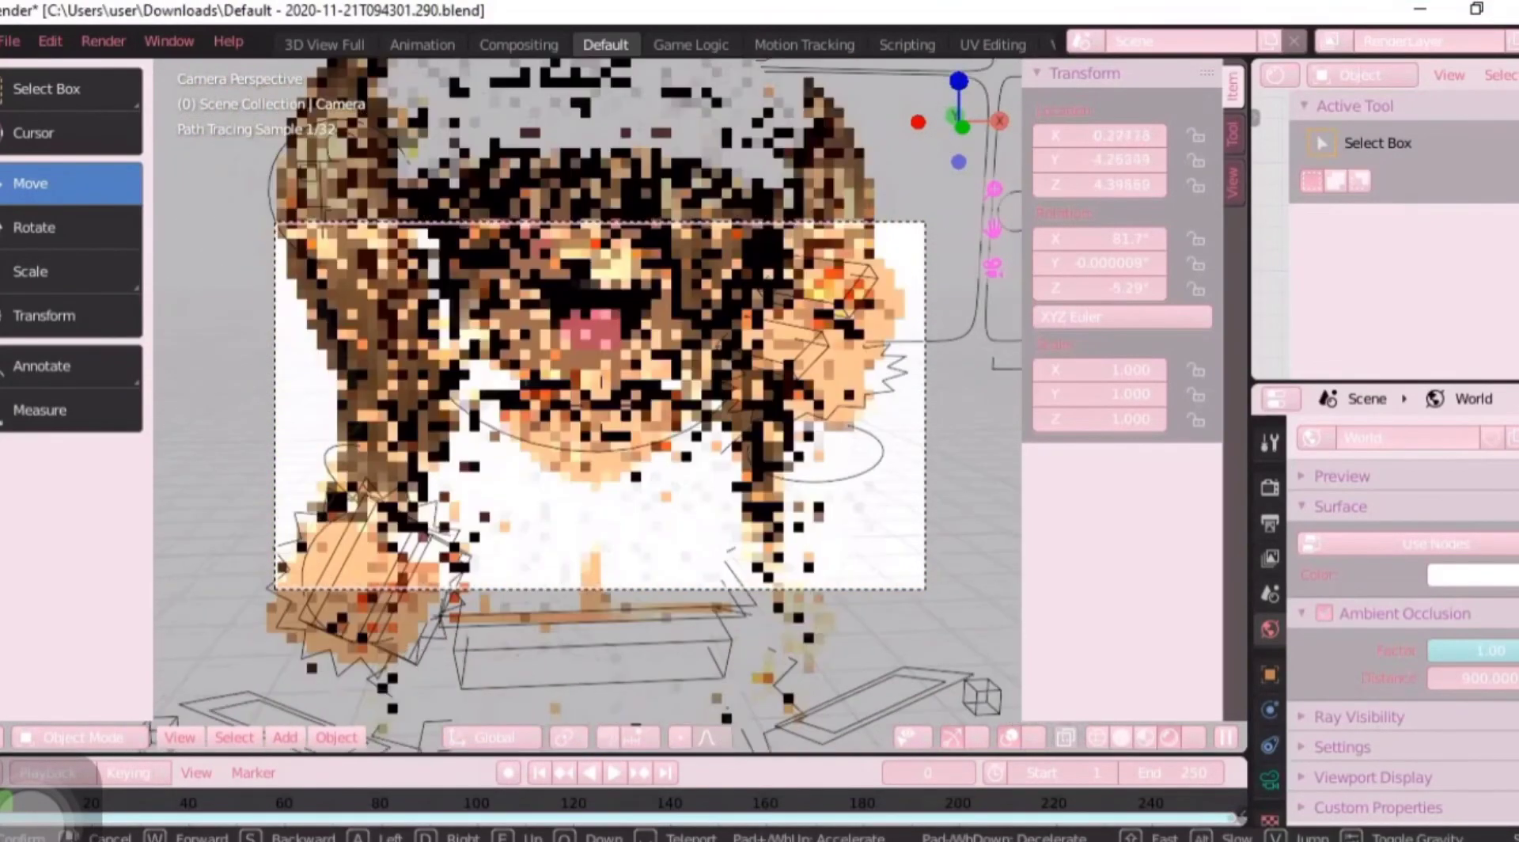
key(s)
key(Return)
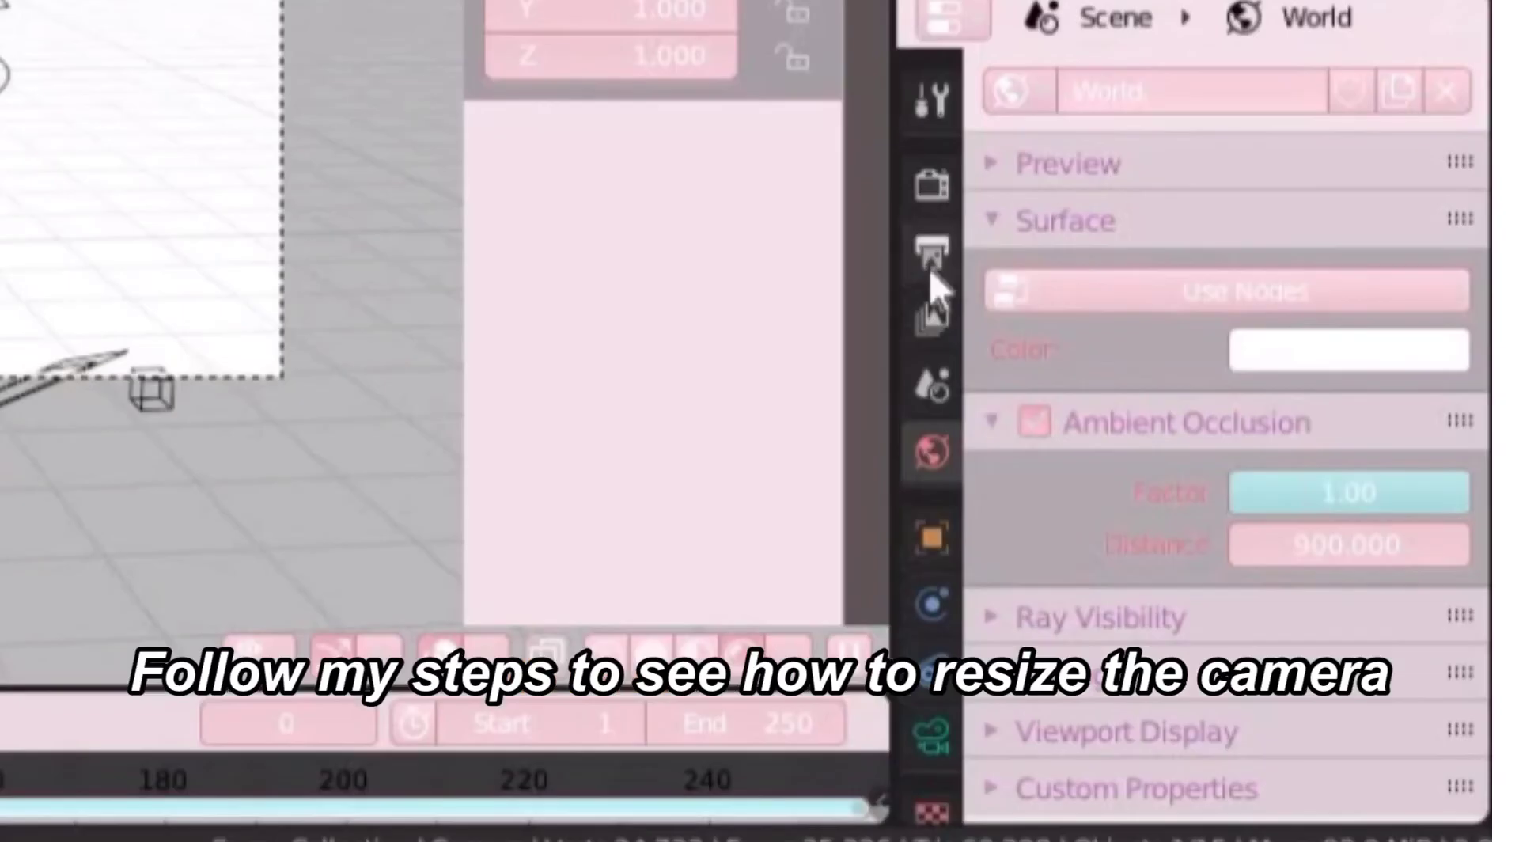
Step: Set the output resolution to 1000 × 1000 px and nudge the camera to straighten the avatar
click(1270, 523)
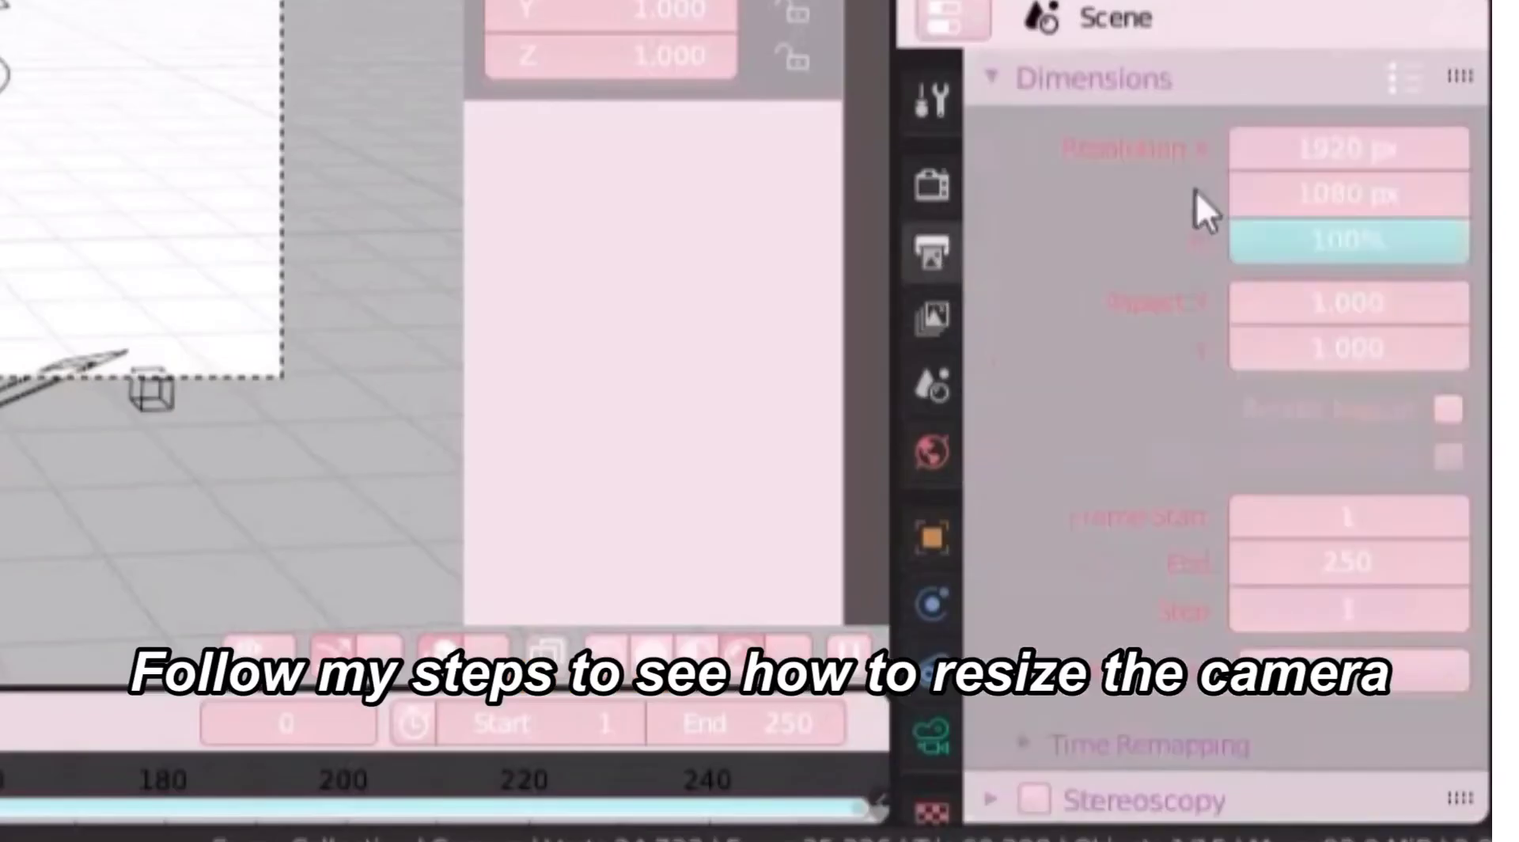
click(1294, 159)
text(1)
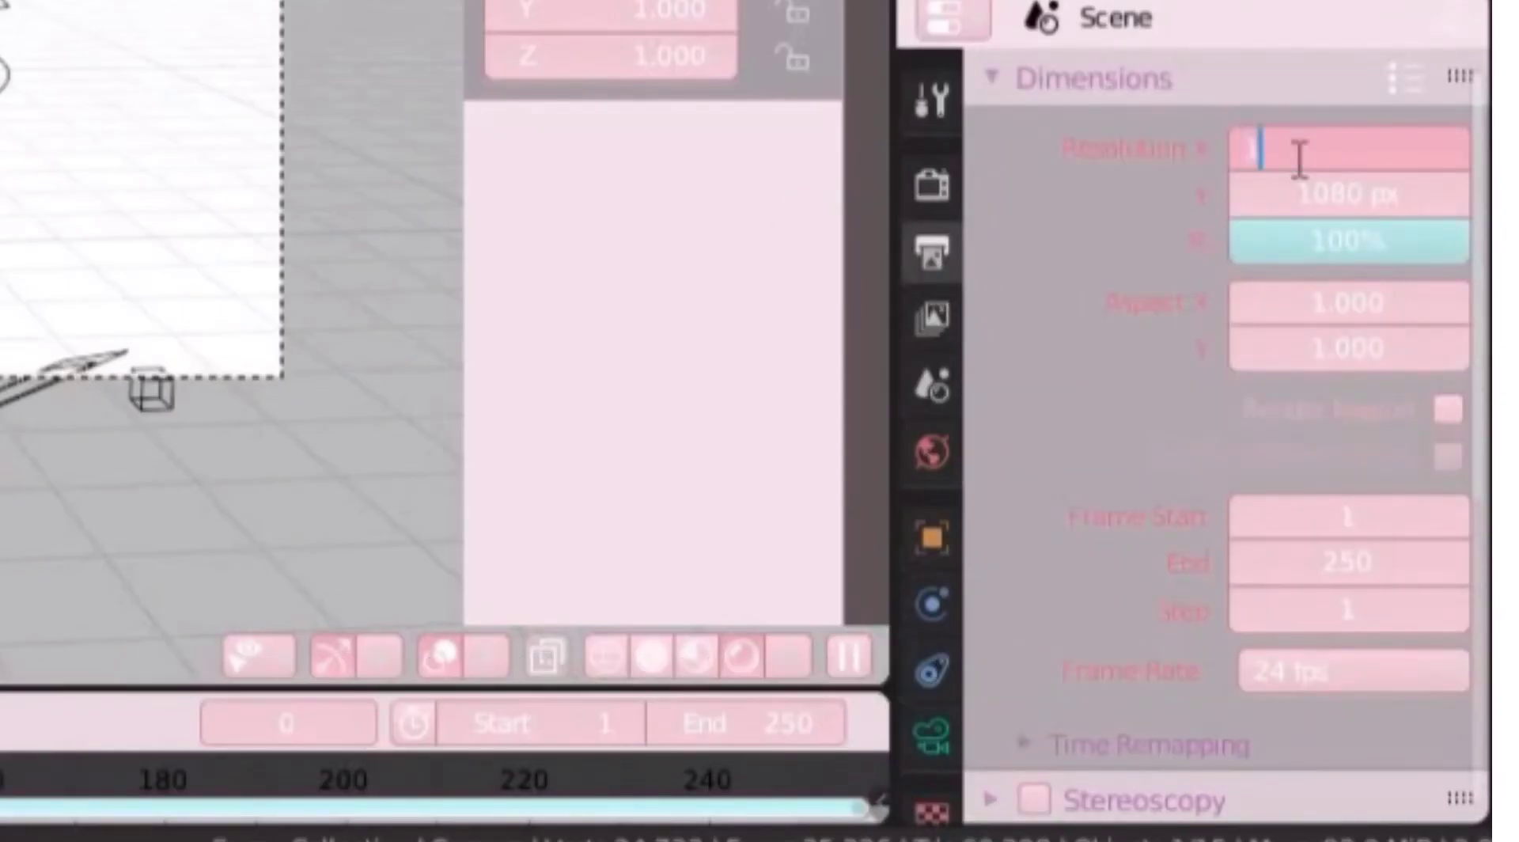
text(000)
key(Return)
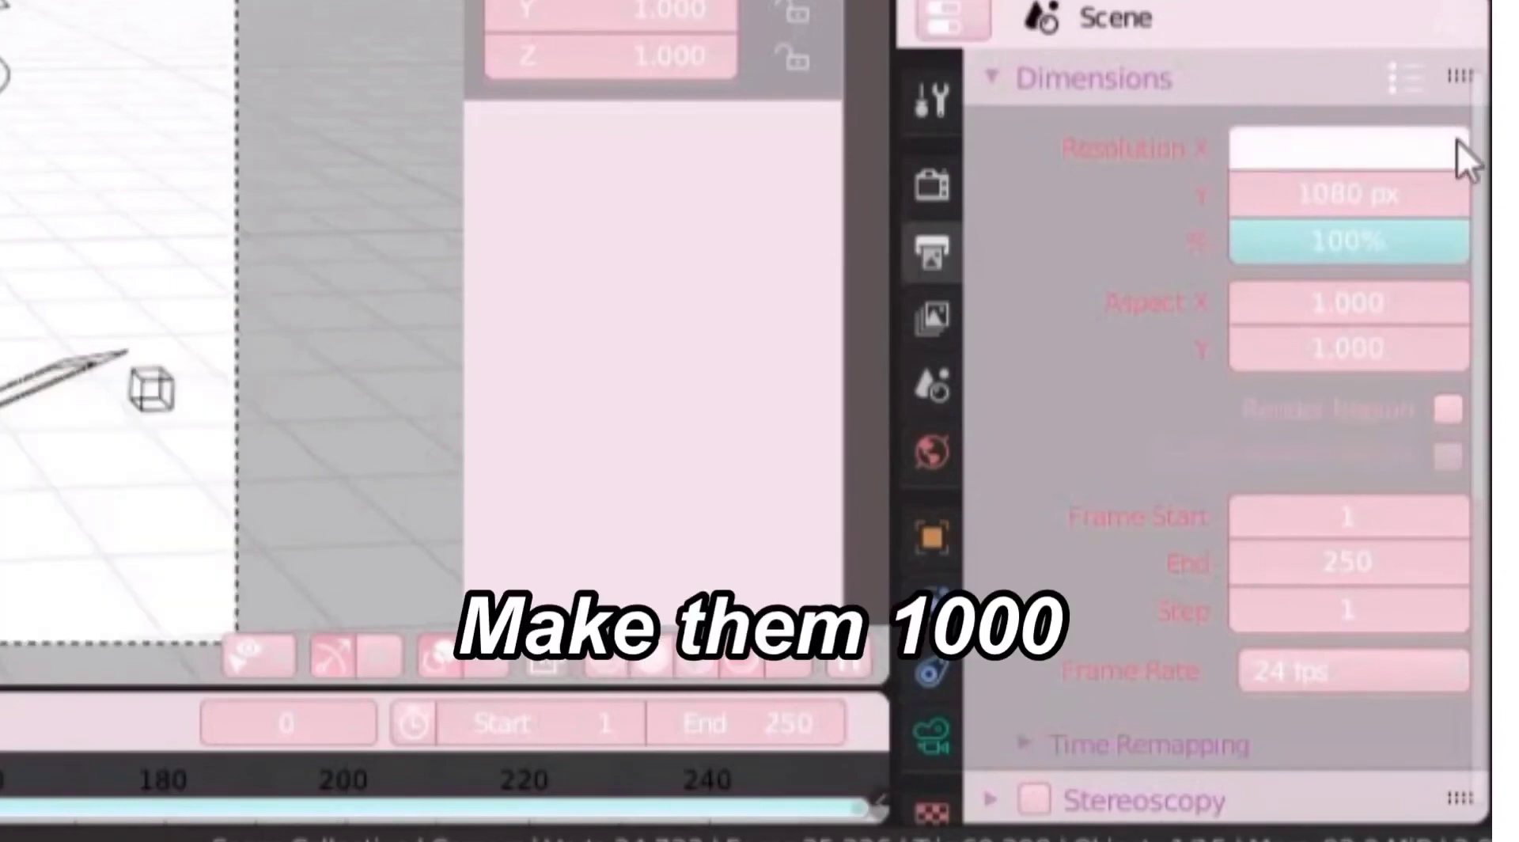
click(1389, 176)
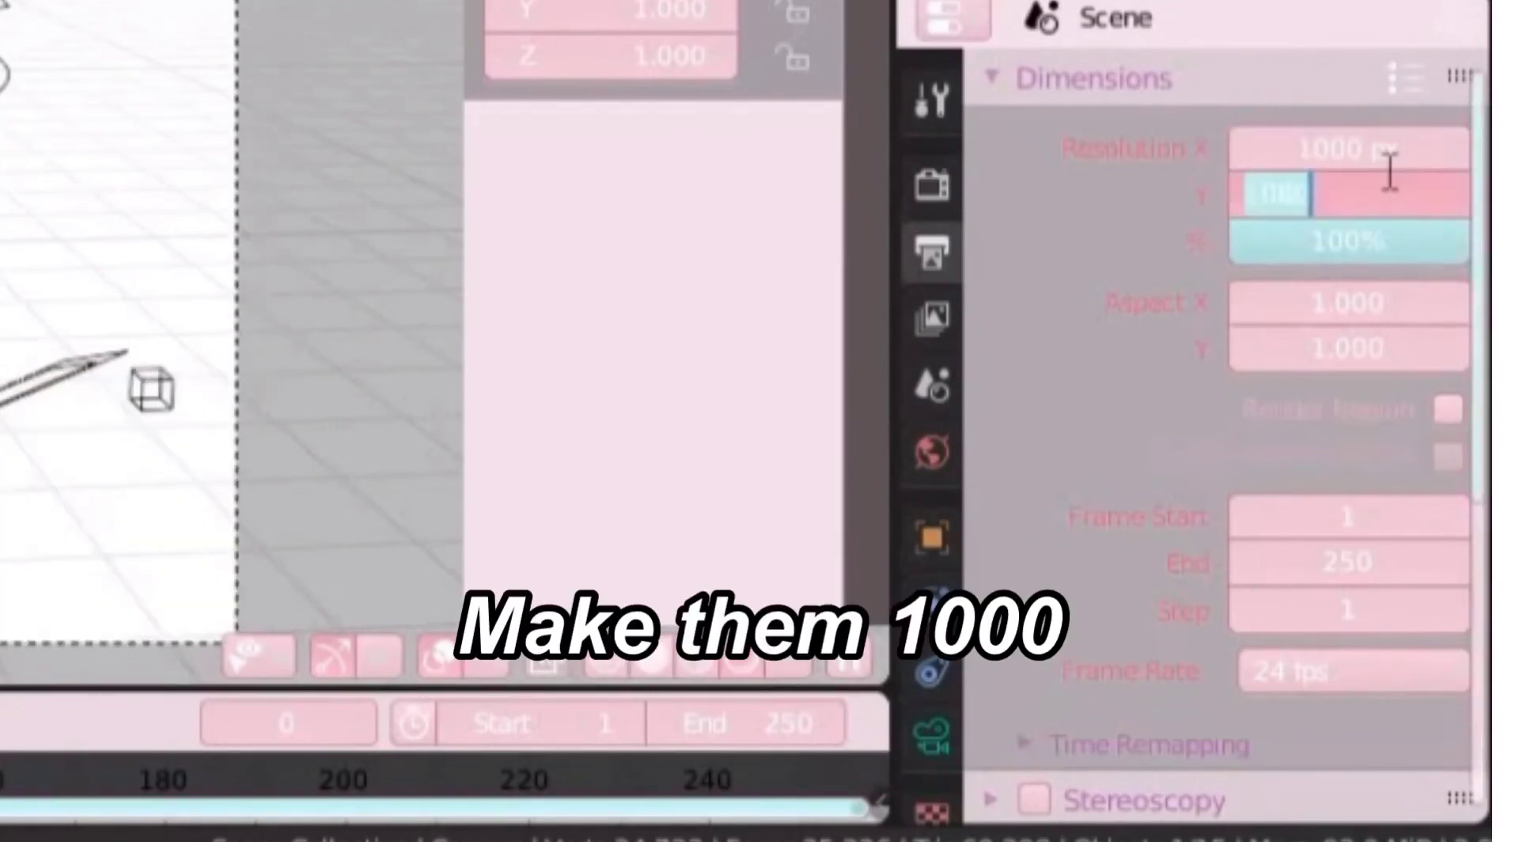
text(1000)
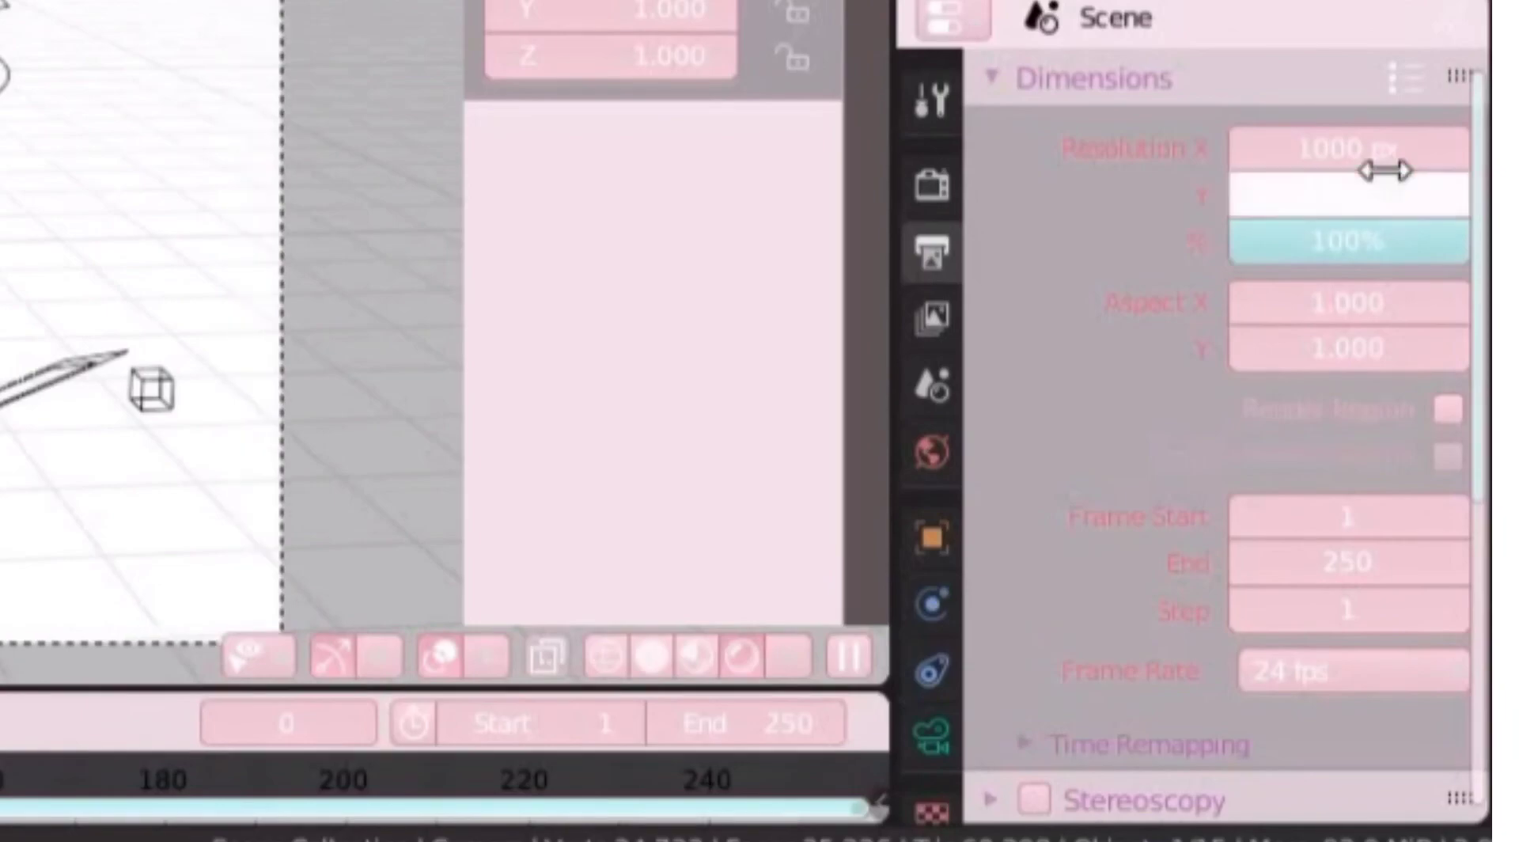
key(Return)
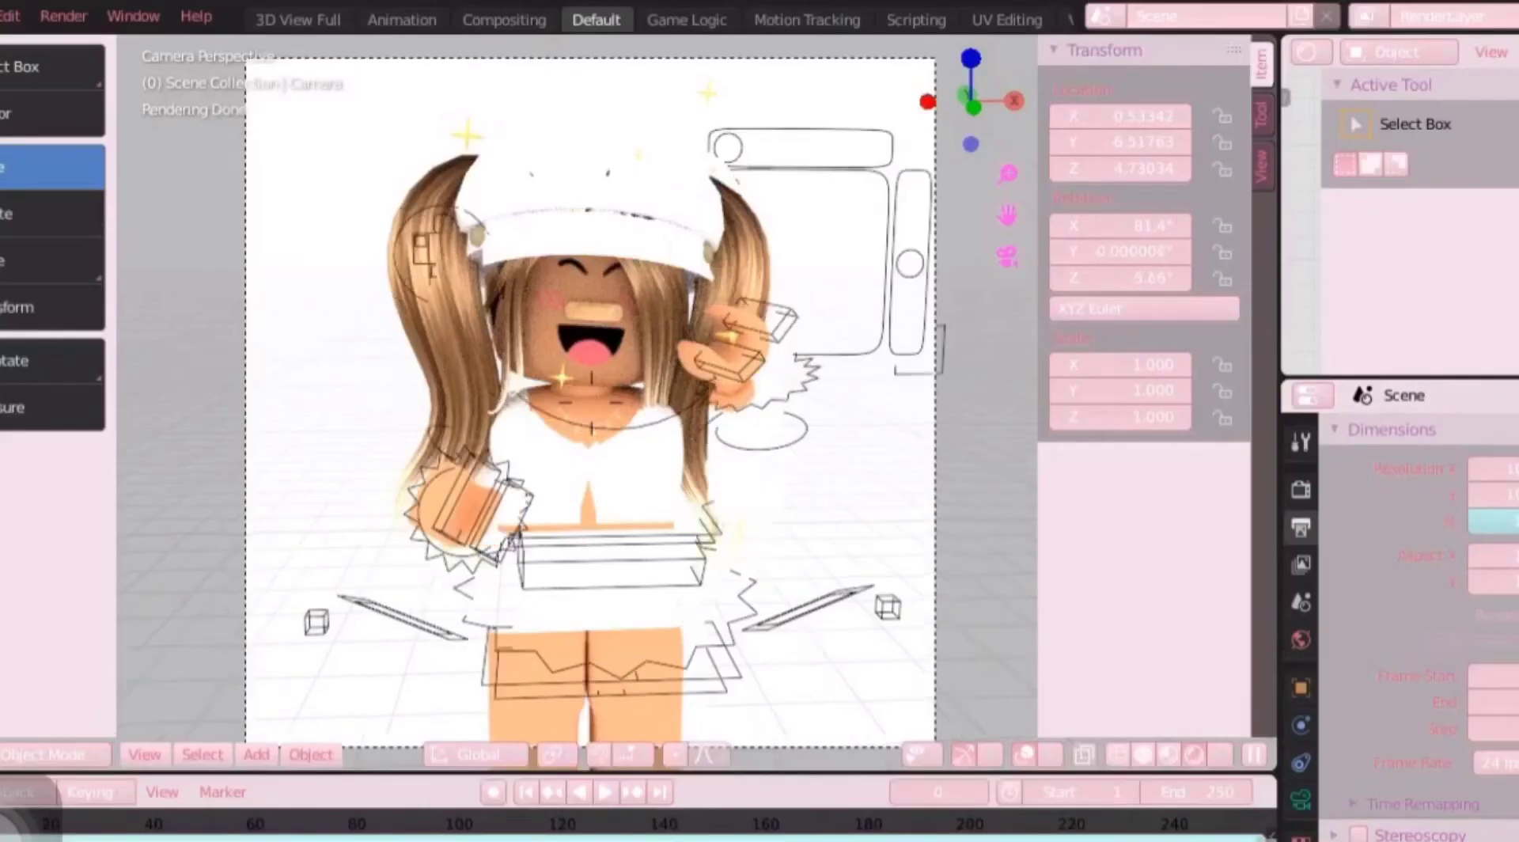
mouse_move(589, 395)
middle_down()
mouse_move(554, 391)
mouse_move(601, 380)
mouse_move(578, 395)
mouse_move(590, 371)
mouse_move(585, 384)
middle_up()
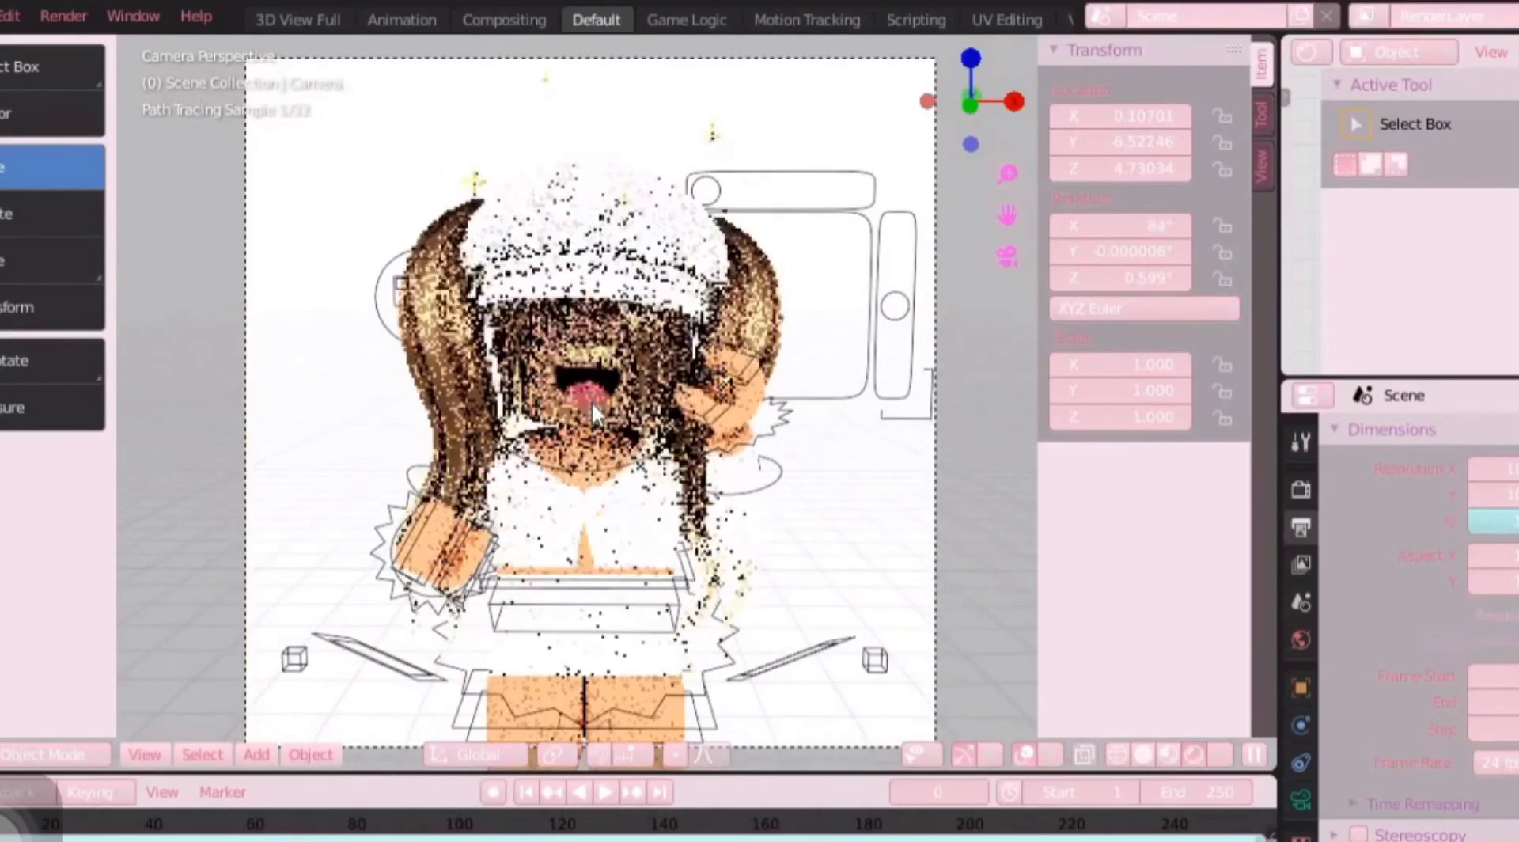
Step: Start a Render Image of the posed avatar through the square camera
click(64, 16)
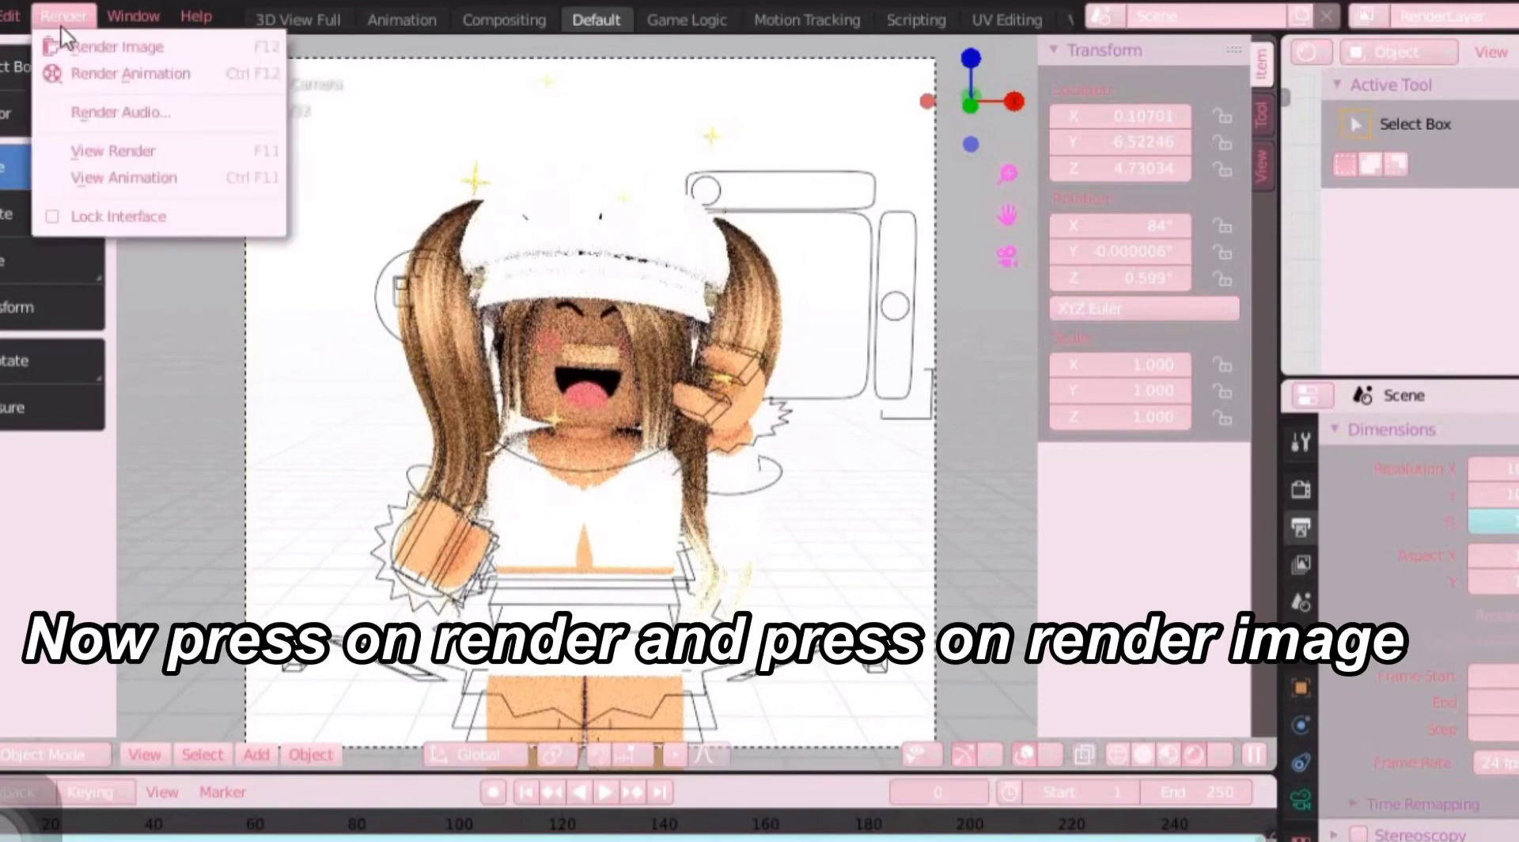
click(61, 44)
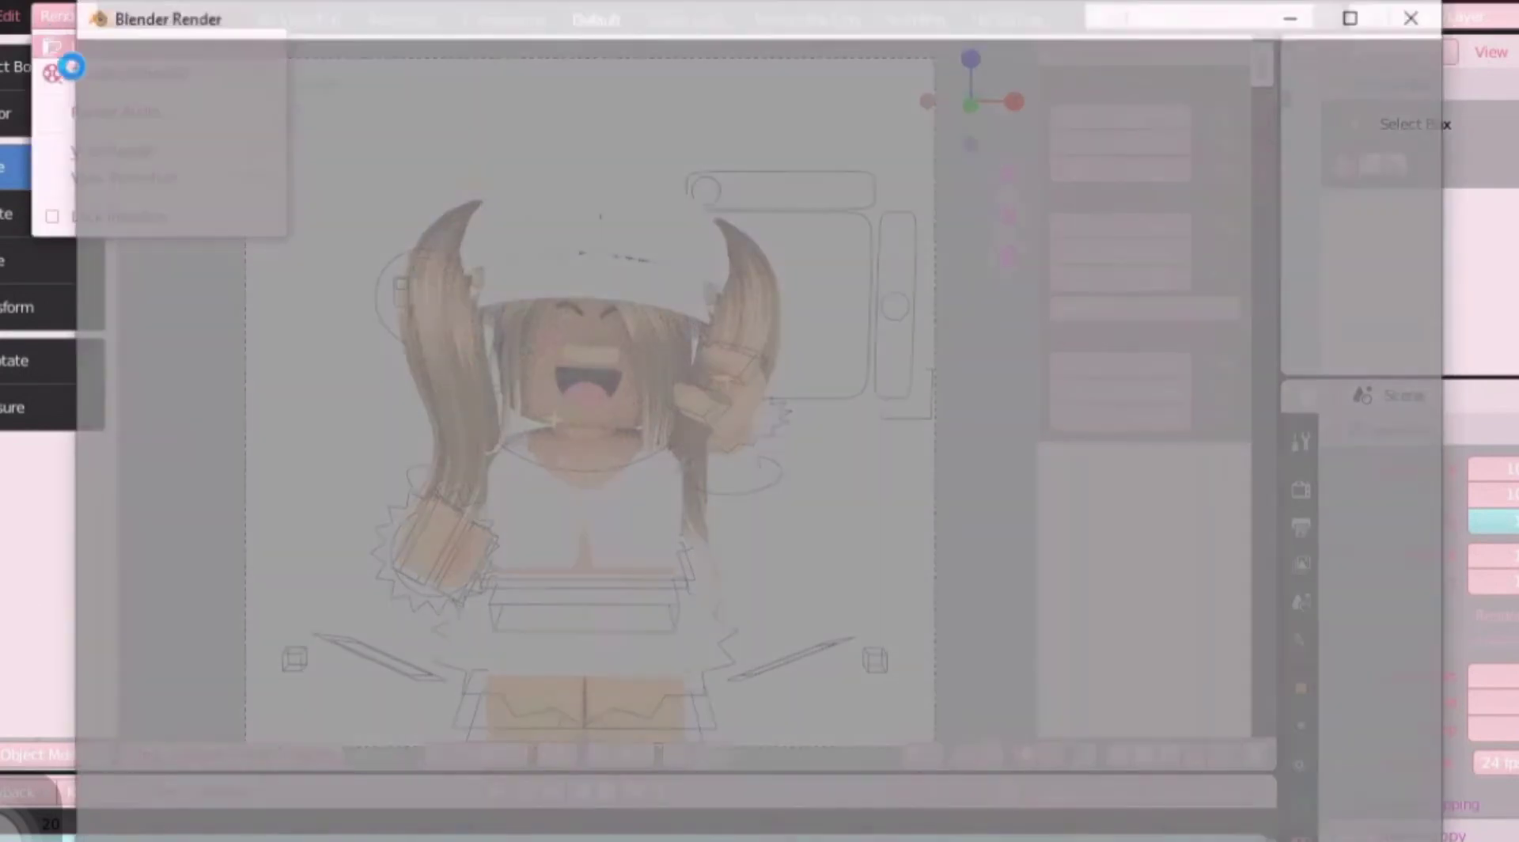